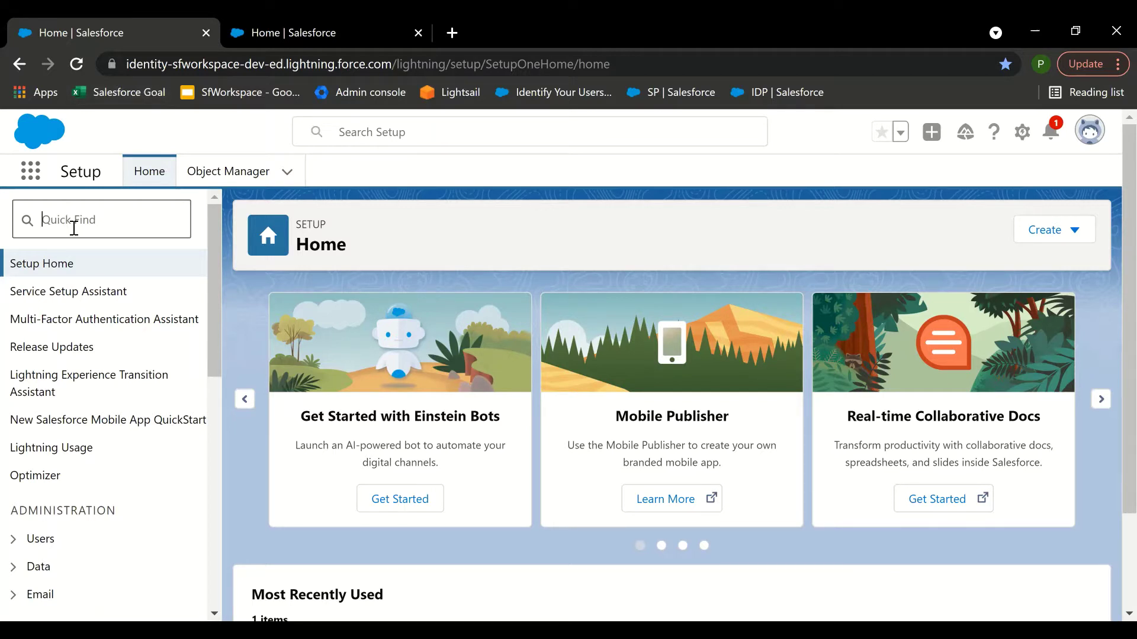
# Open the Identity Provider setup page and enable the identity provider with the certificate SelfSignedCert_19Aug2021_203403.
pyautogui.write('id')
pyautogui.write('entity')
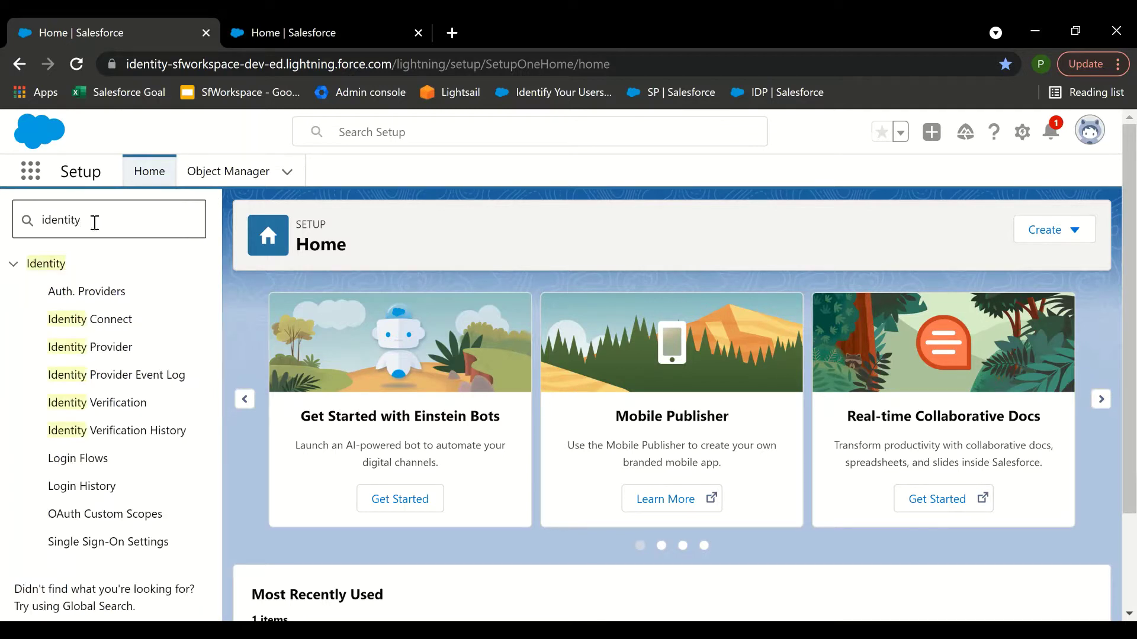
pyautogui.click(119, 284)
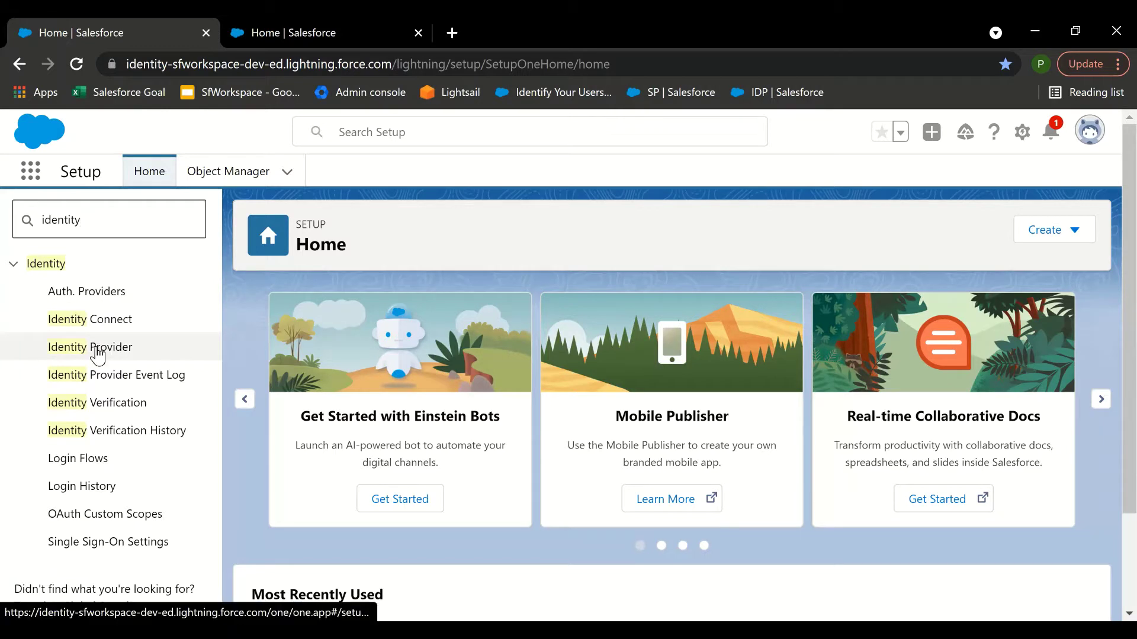
pyautogui.click(98, 350)
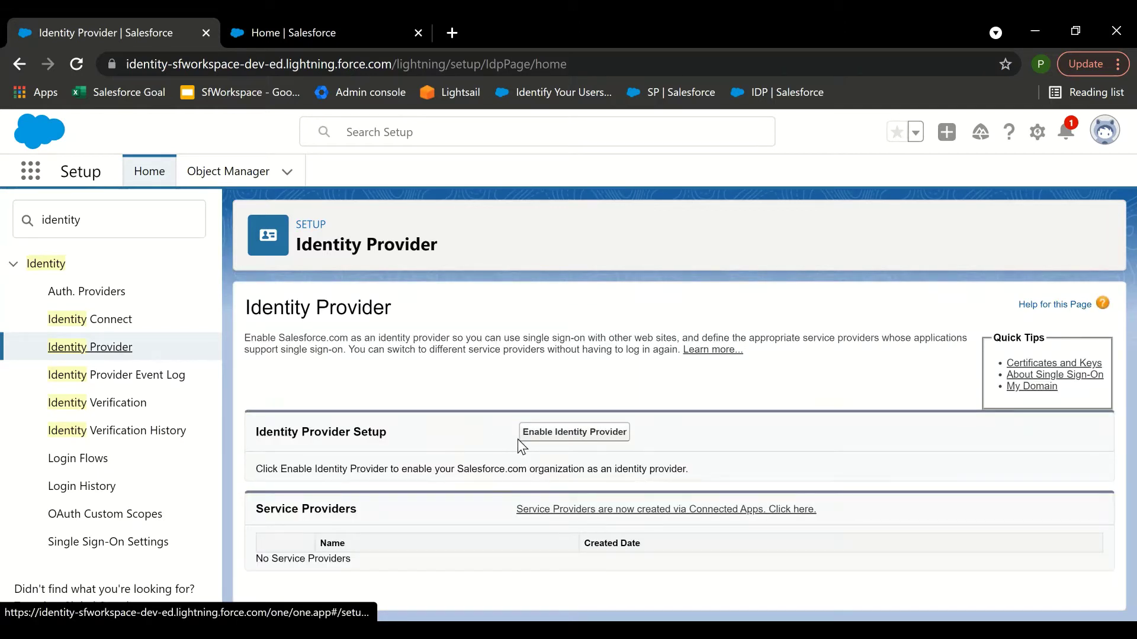
pyautogui.click(555, 434)
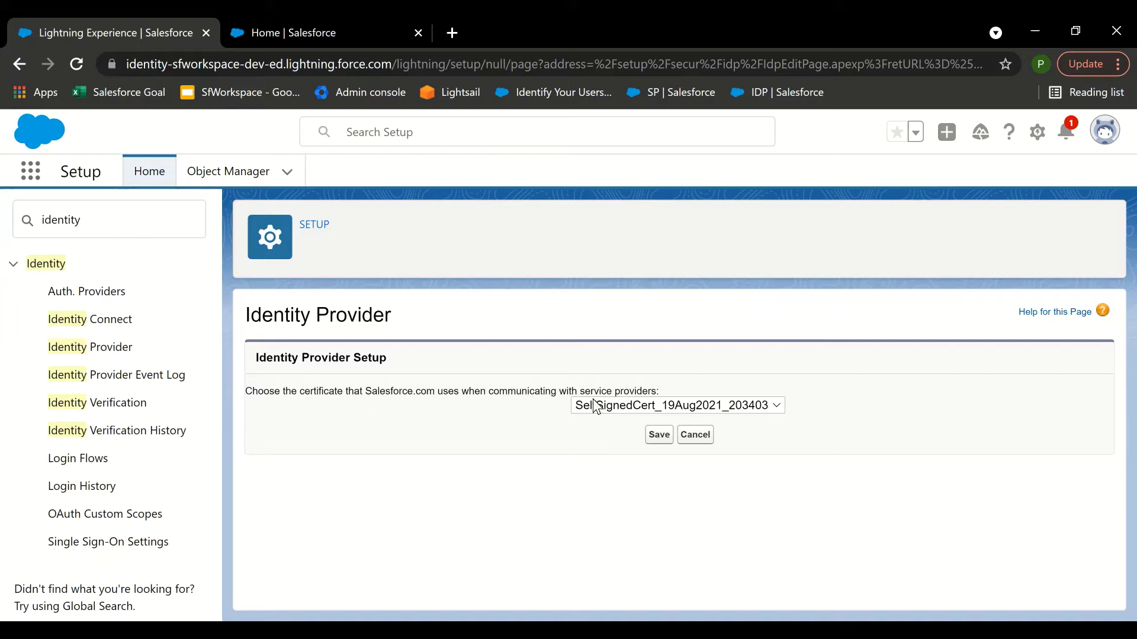
pyautogui.click(657, 439)
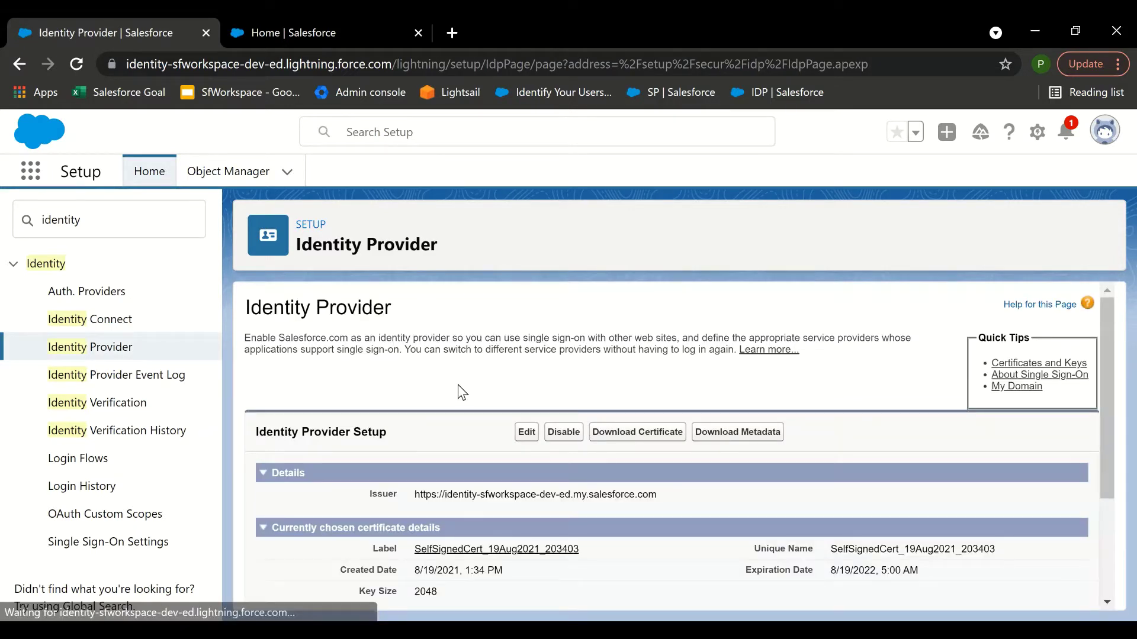
# Examine the identity provider's issuer URL, chosen certificate details and SAML metadata discovery endpoint.
pyautogui.scroll(-3, 450, 392)
pyautogui.scroll(2, 448, 392)
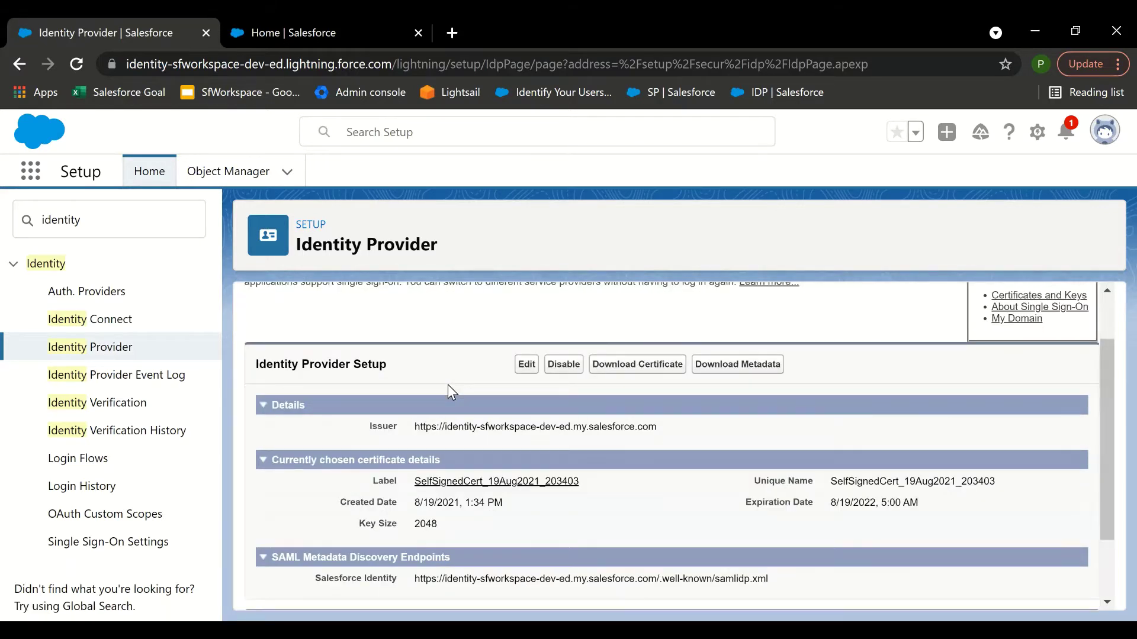
pyautogui.scroll(1, 447, 385)
pyautogui.scroll(-2, 449, 379)
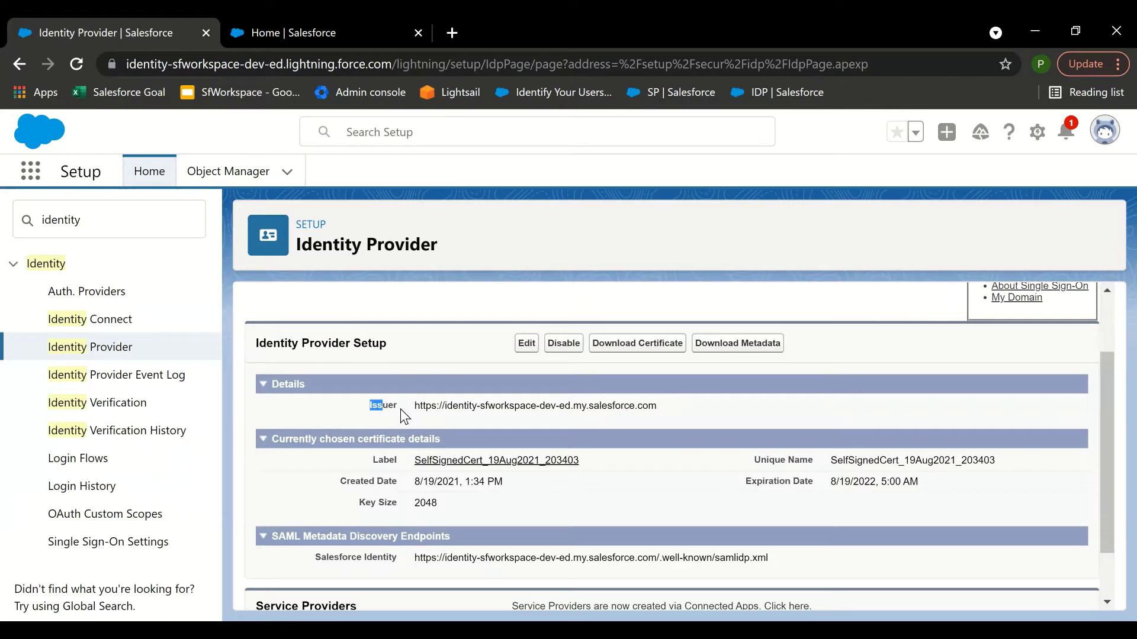
pyautogui.moveTo(601, 411); pyautogui.dragTo(413, 408)
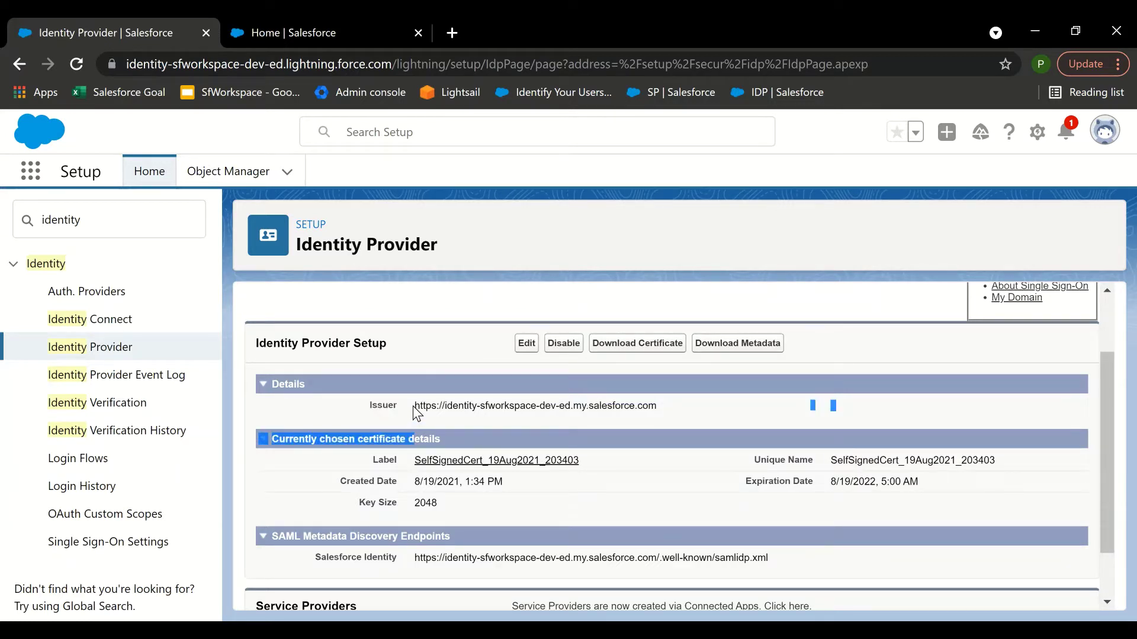
pyautogui.tripleClick(413, 406)
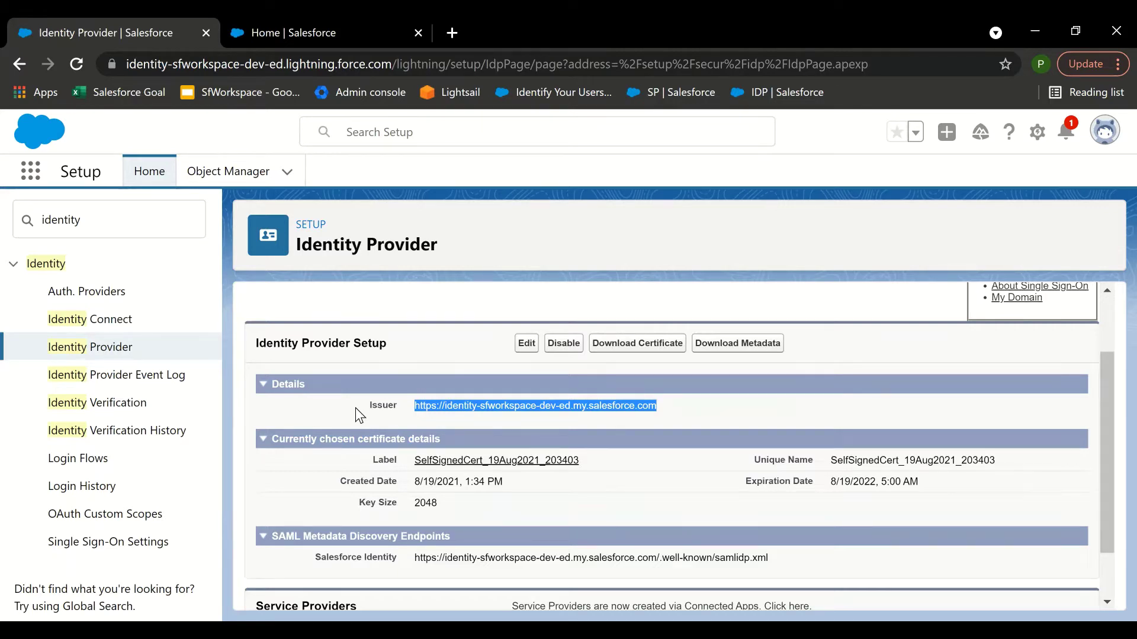
pyautogui.scroll(-1, 354, 425)
pyautogui.scroll(1, 367, 431)
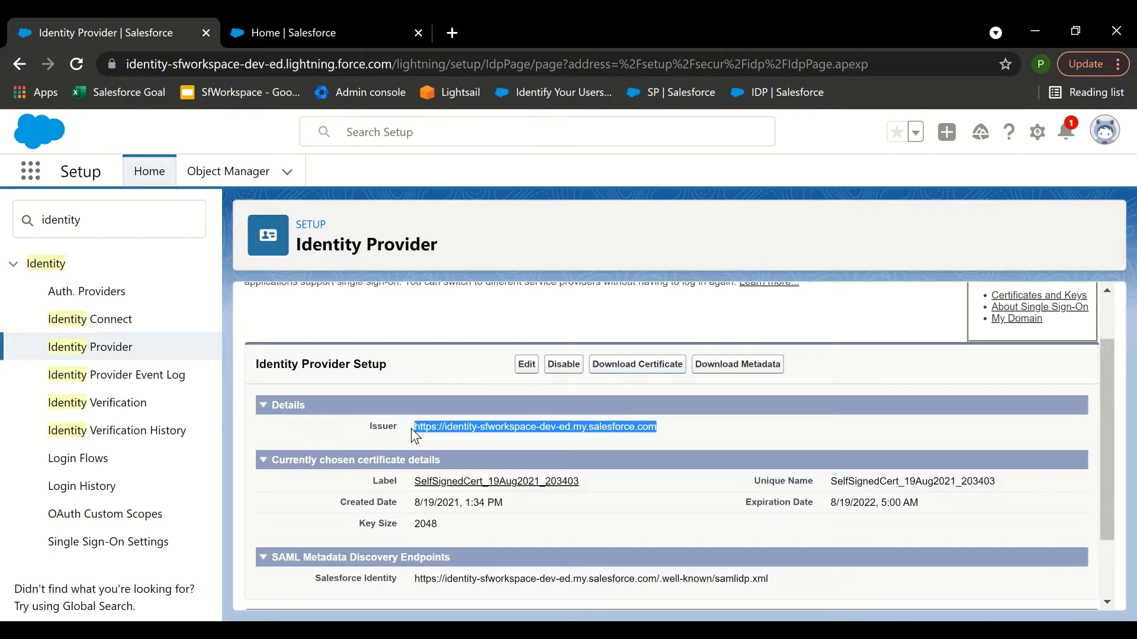
pyautogui.scroll(1, 344, 360)
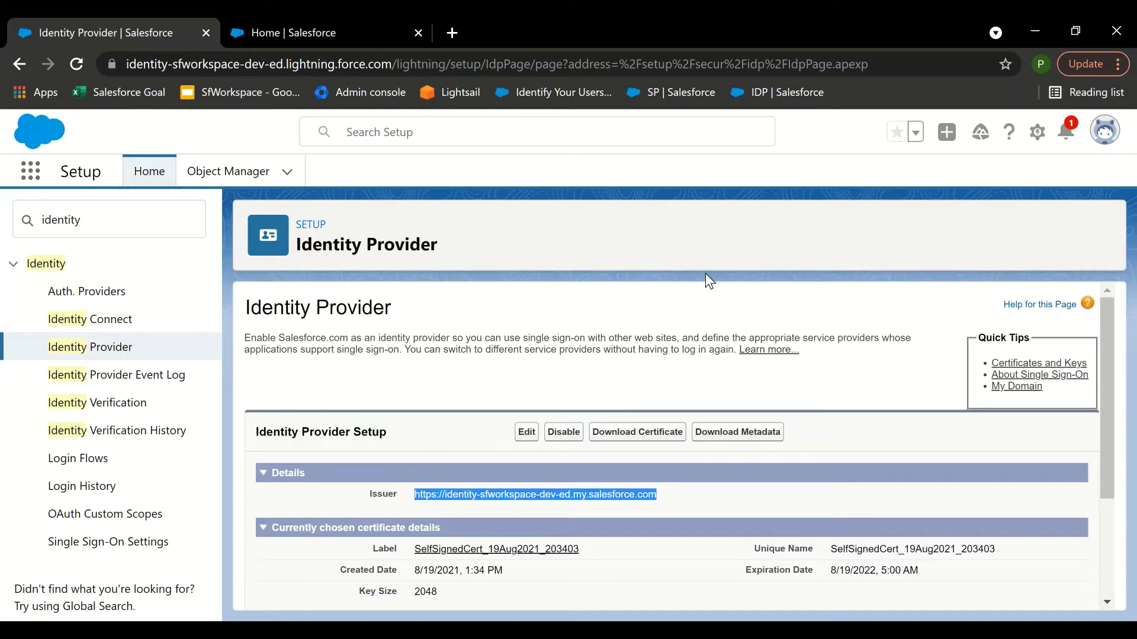
pyautogui.click(513, 373)
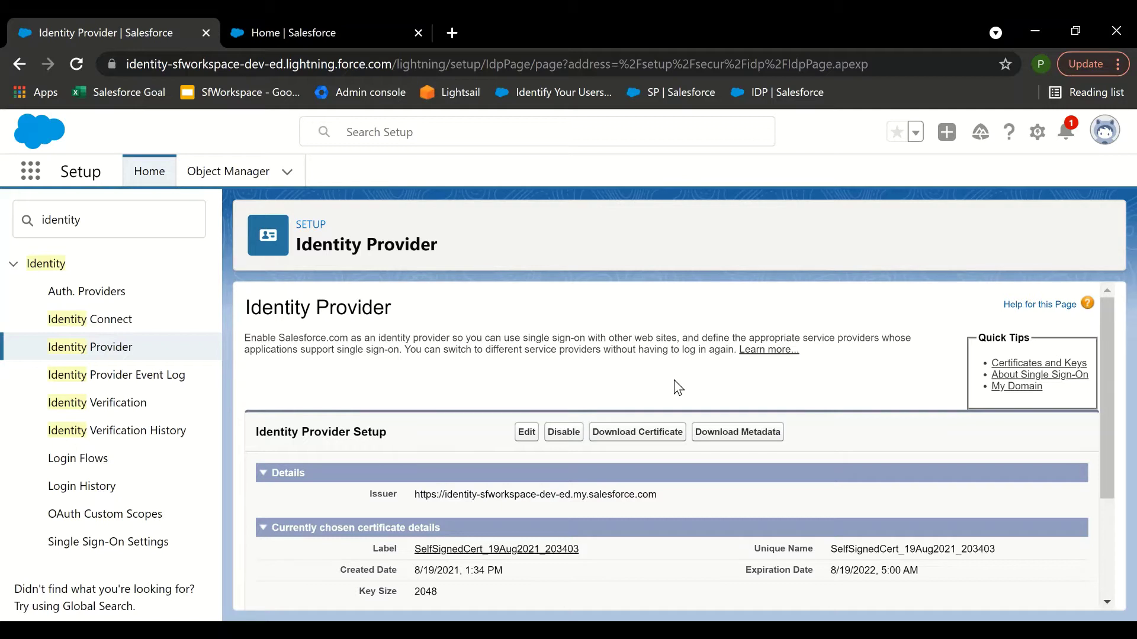
# Download the identity provider's metadata file and open the Single Sign-On Settings in the service org.
pyautogui.click(756, 442)
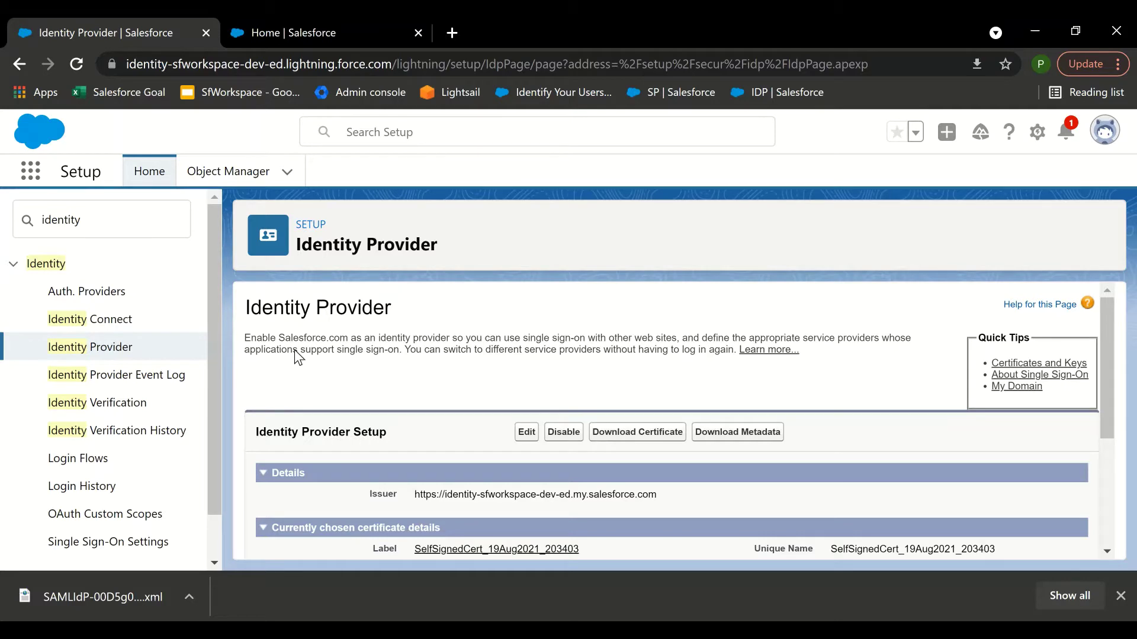
pyautogui.hotkey('ctrl', 'Tab')
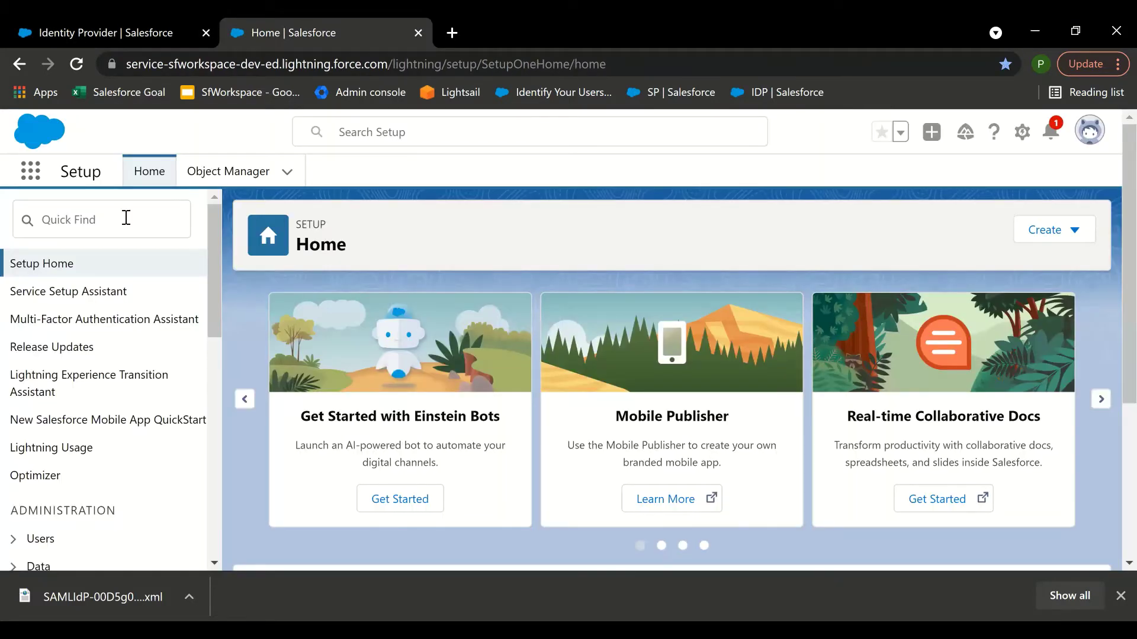
pyautogui.click(126, 218)
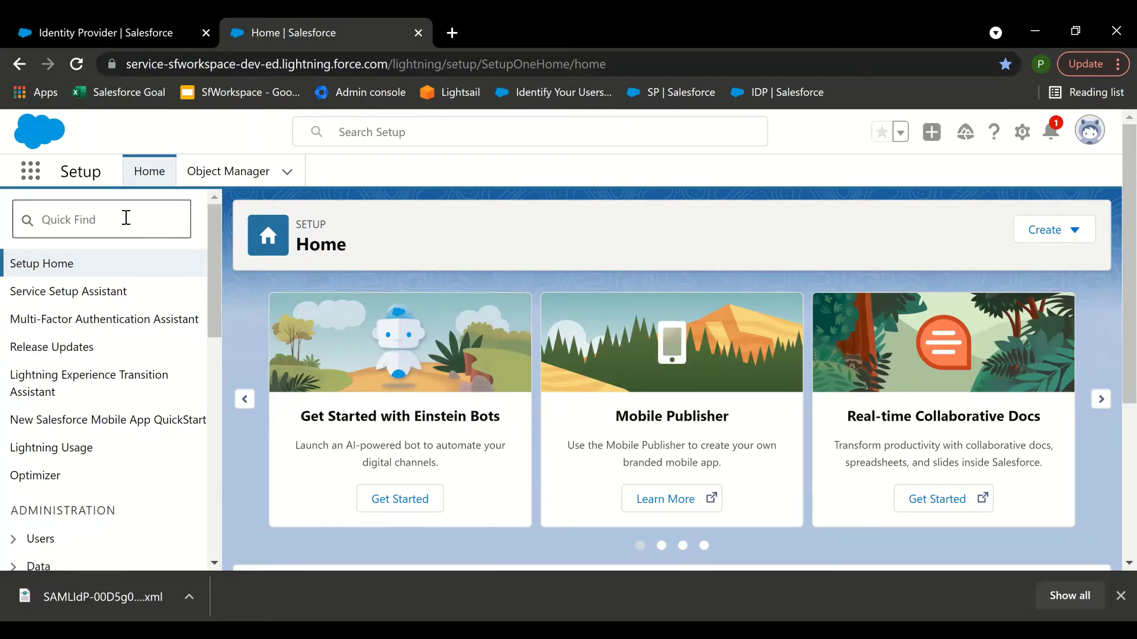
pyautogui.write('single')
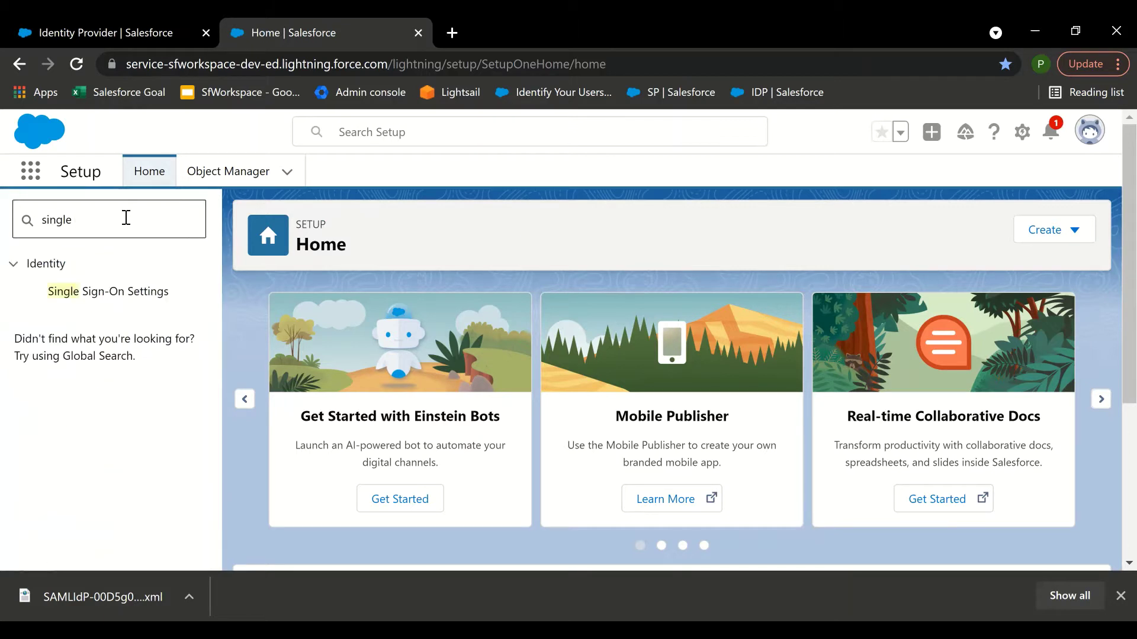
pyautogui.click(124, 296)
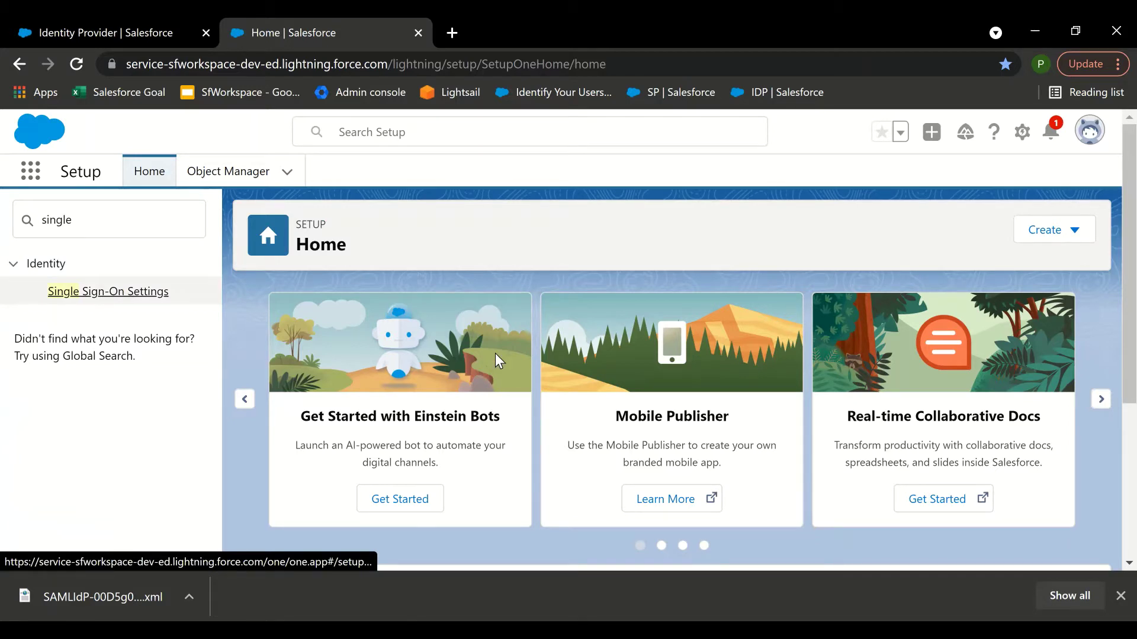
# Enable SAML for federated single sign-on in the service org and save the setting.
pyautogui.scroll(-2, 526, 352)
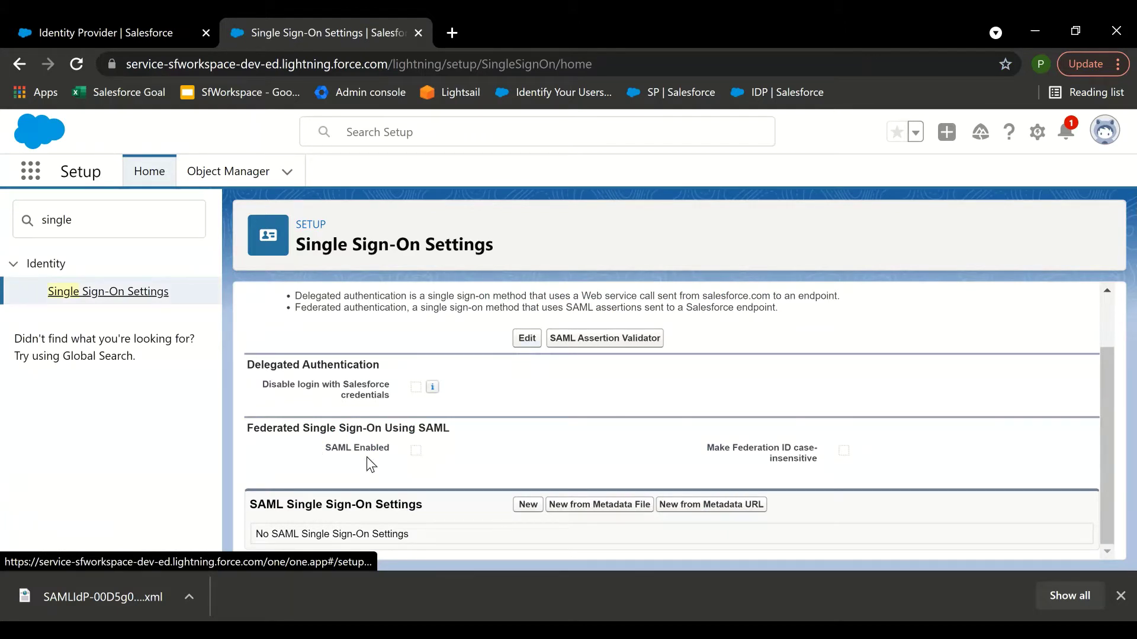
pyautogui.click(535, 339)
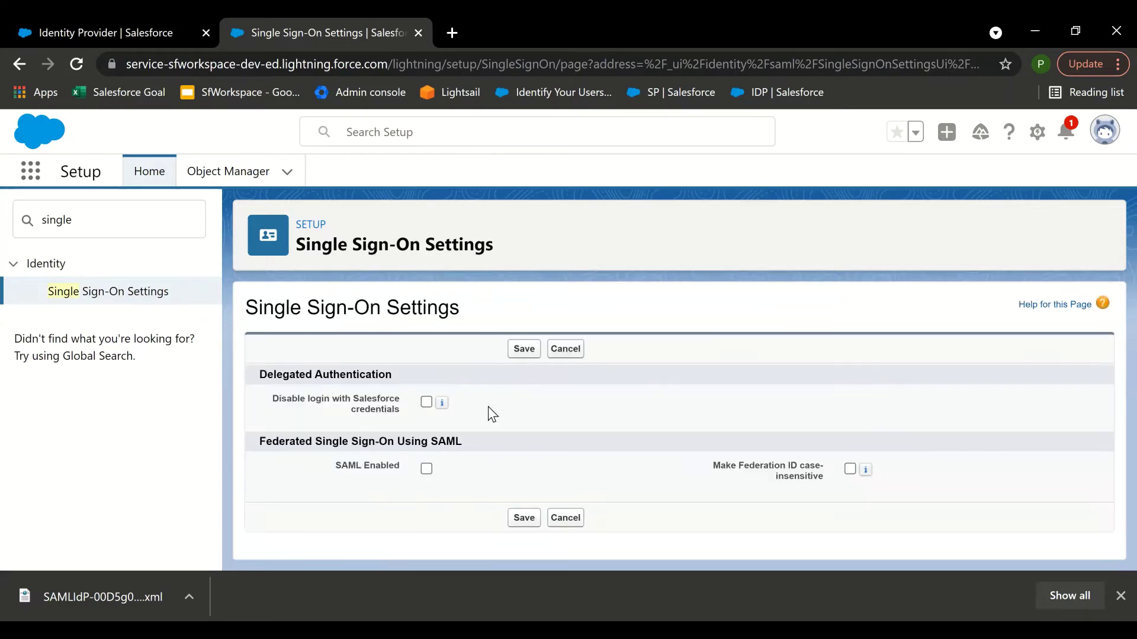
pyautogui.click(426, 468)
pyautogui.click(522, 352)
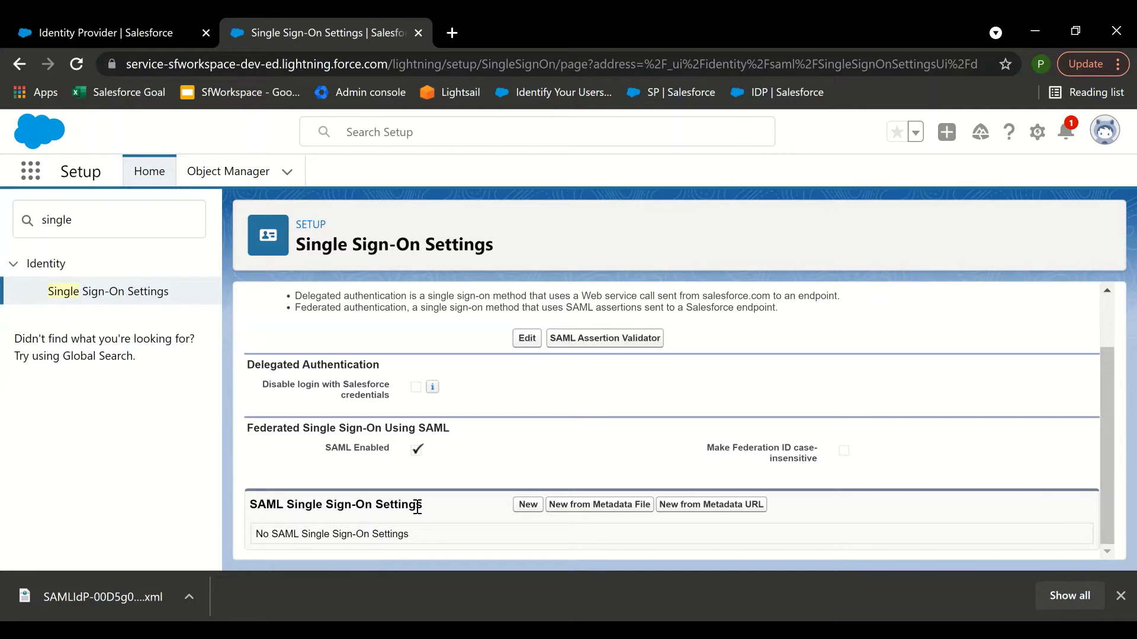
# Examine the fields of a blank SAML single sign-on configuration and close it without saving.
pyautogui.click(529, 506)
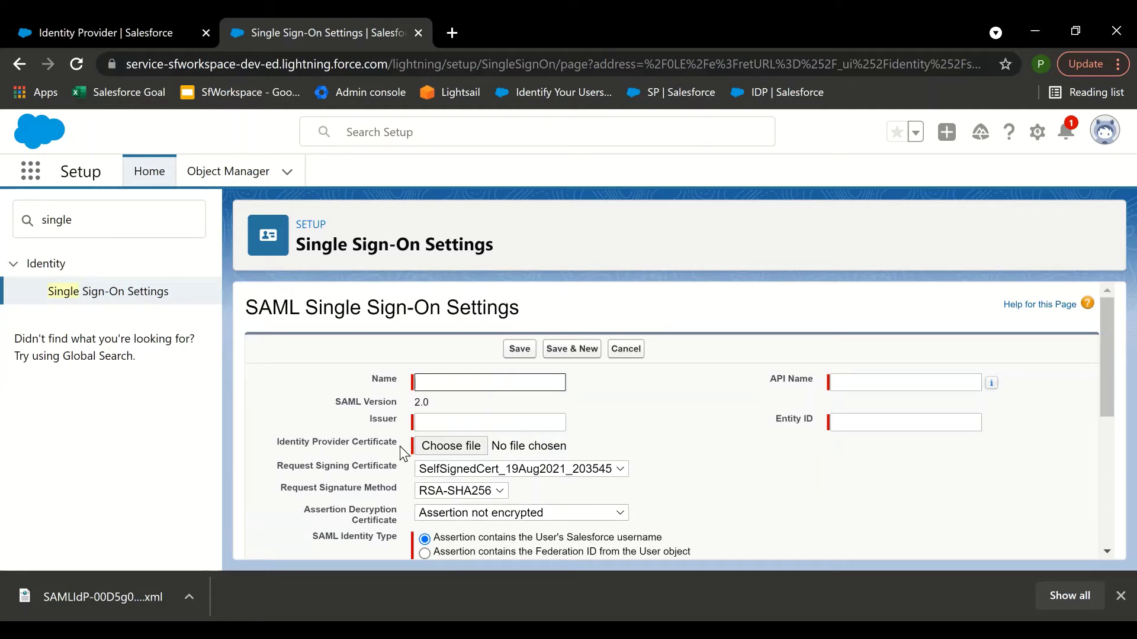
pyautogui.scroll(-1, 854, 329)
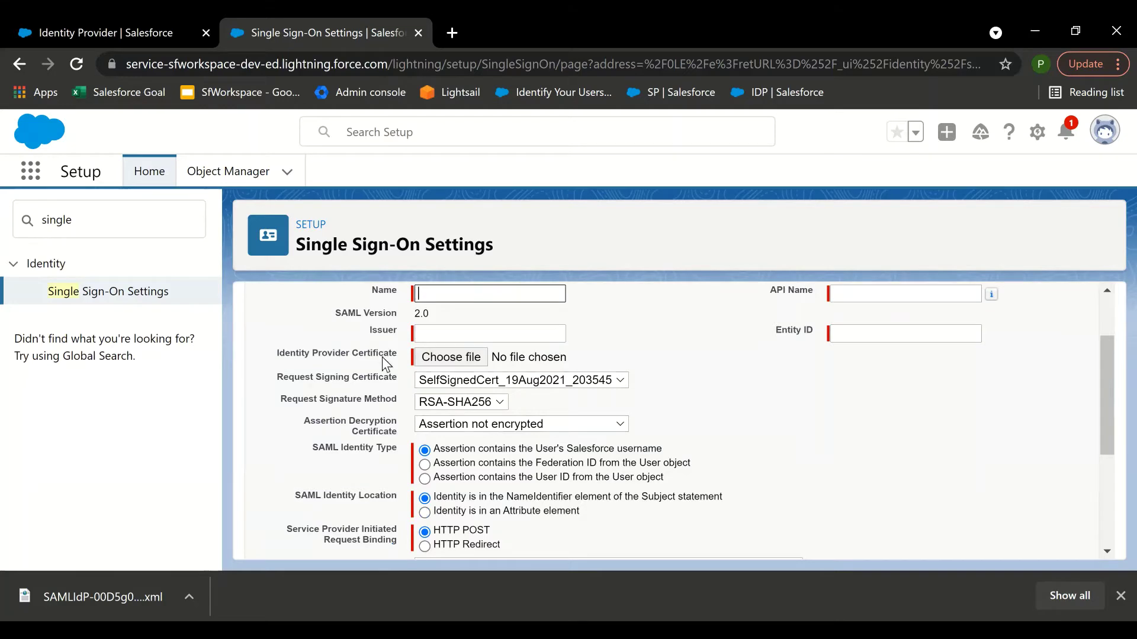
pyautogui.scroll(-1, 385, 358)
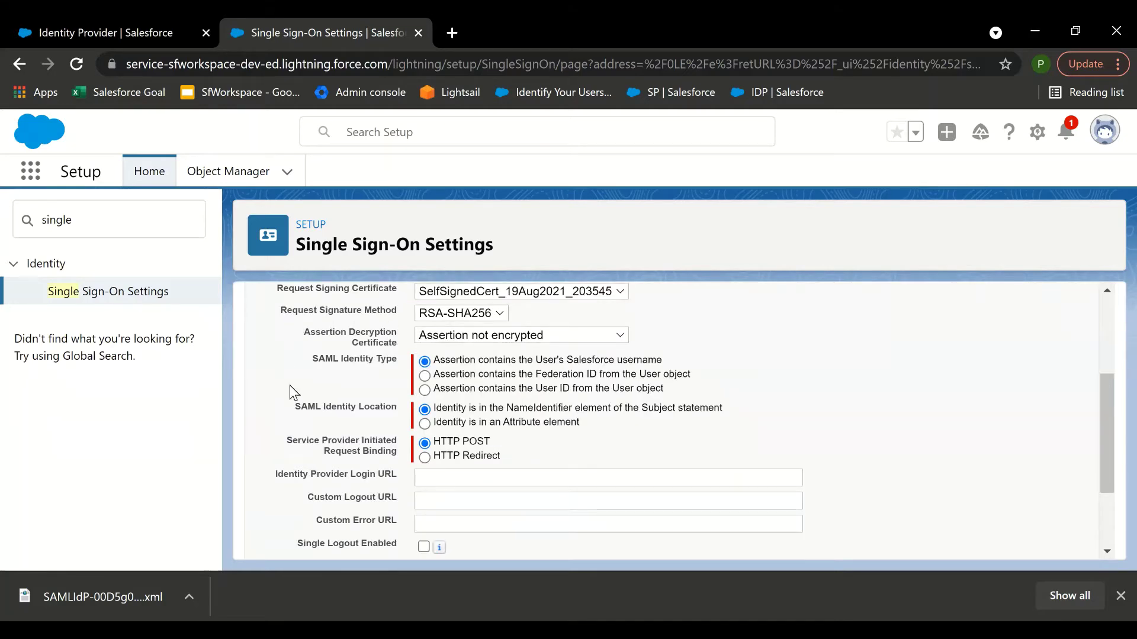
pyautogui.scroll(1, 370, 385)
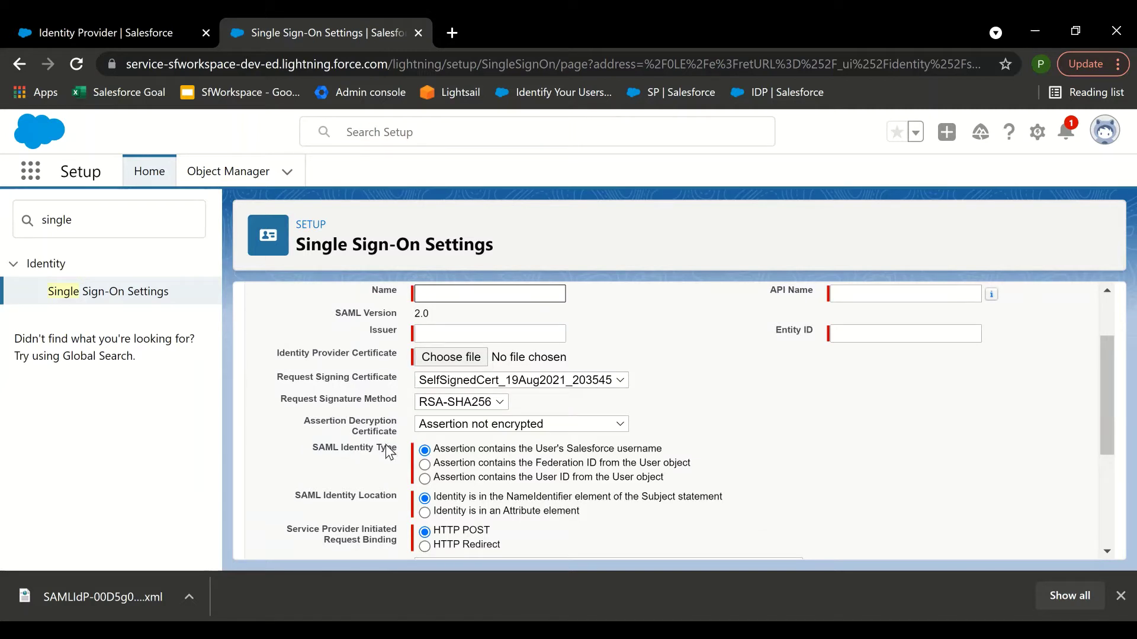
pyautogui.scroll(-2, 453, 514)
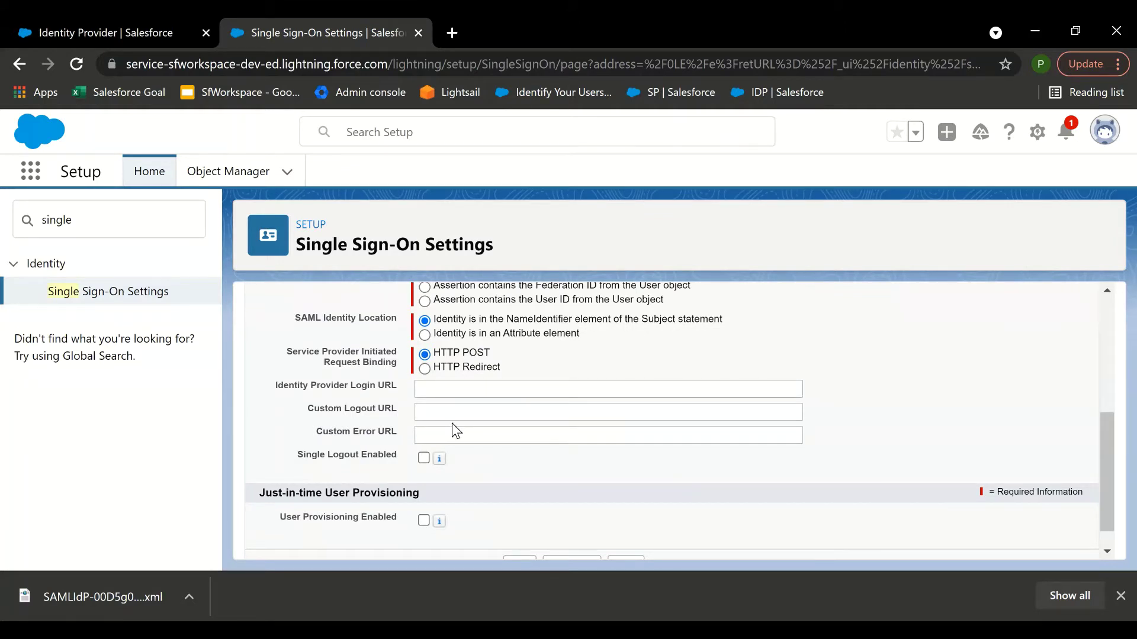
pyautogui.scroll(3, 452, 426)
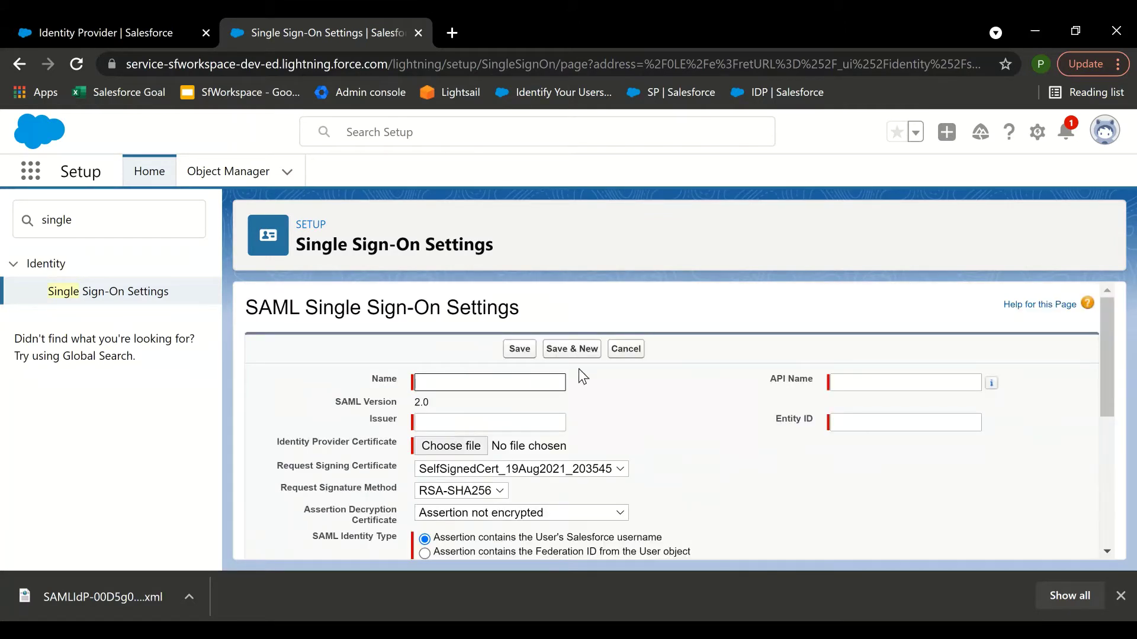
pyautogui.click(618, 355)
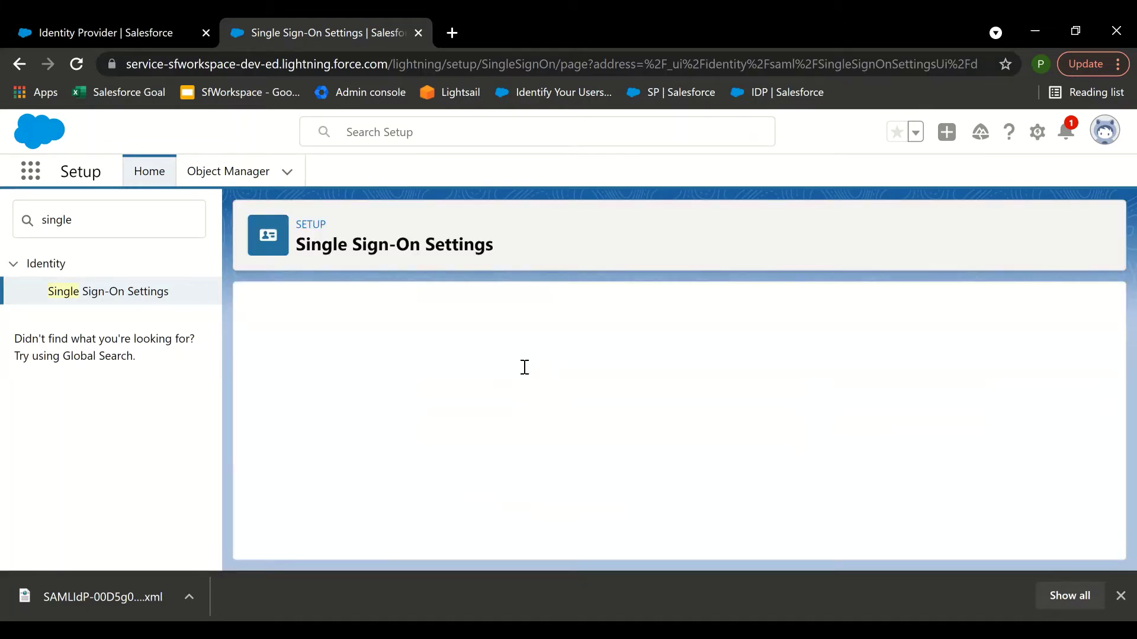
# Create a new SAML single sign-on configuration from the identity provider's downloaded metadata XML file.
pyautogui.scroll(-1, 477, 359)
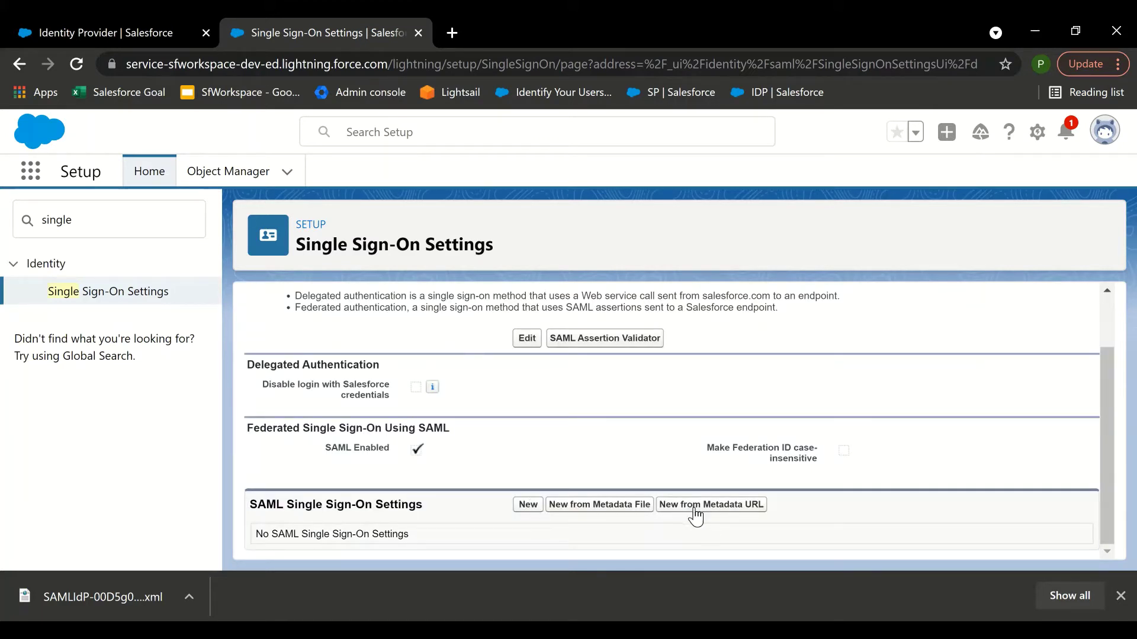
pyautogui.click(635, 506)
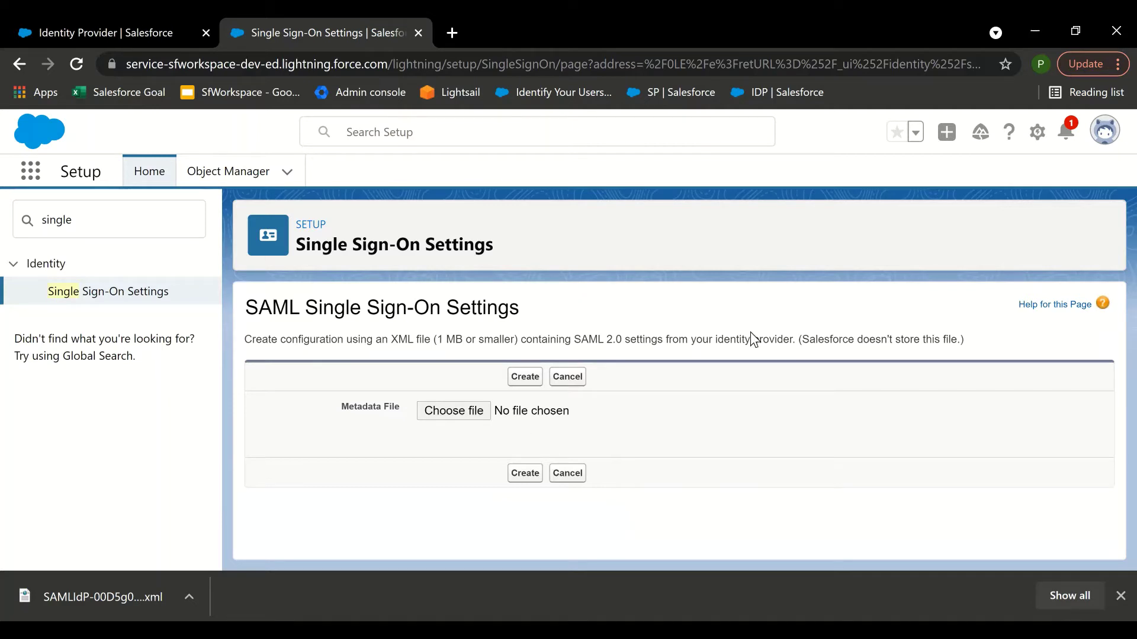
pyautogui.hotkey('ctrl', 'shift', 'Tab')
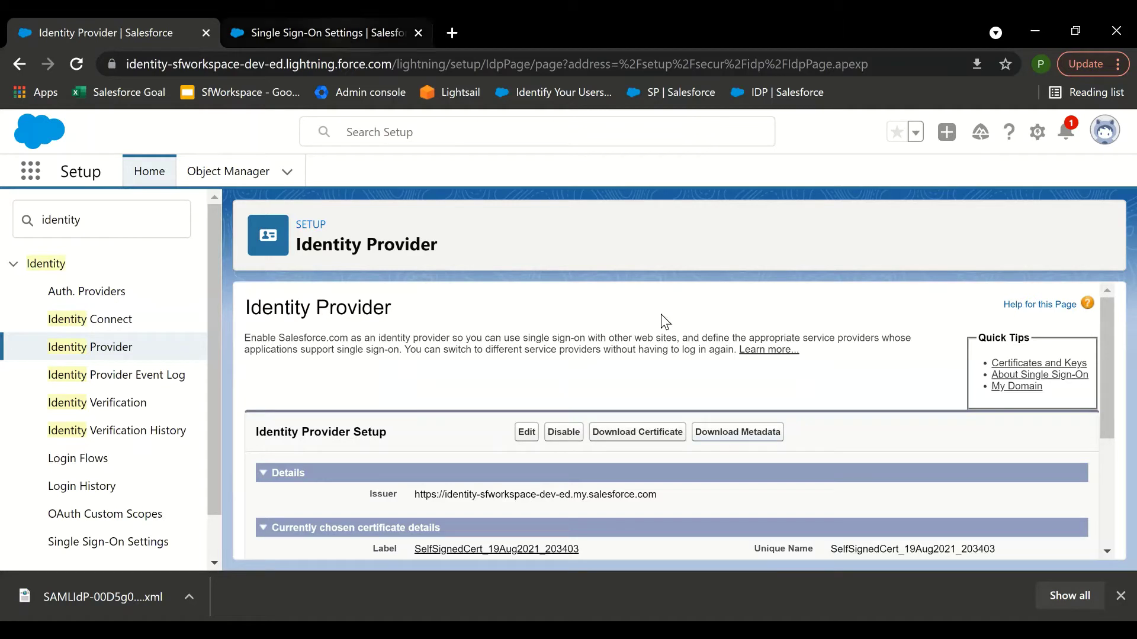
pyautogui.hotkey('ctrl', 'Tab')
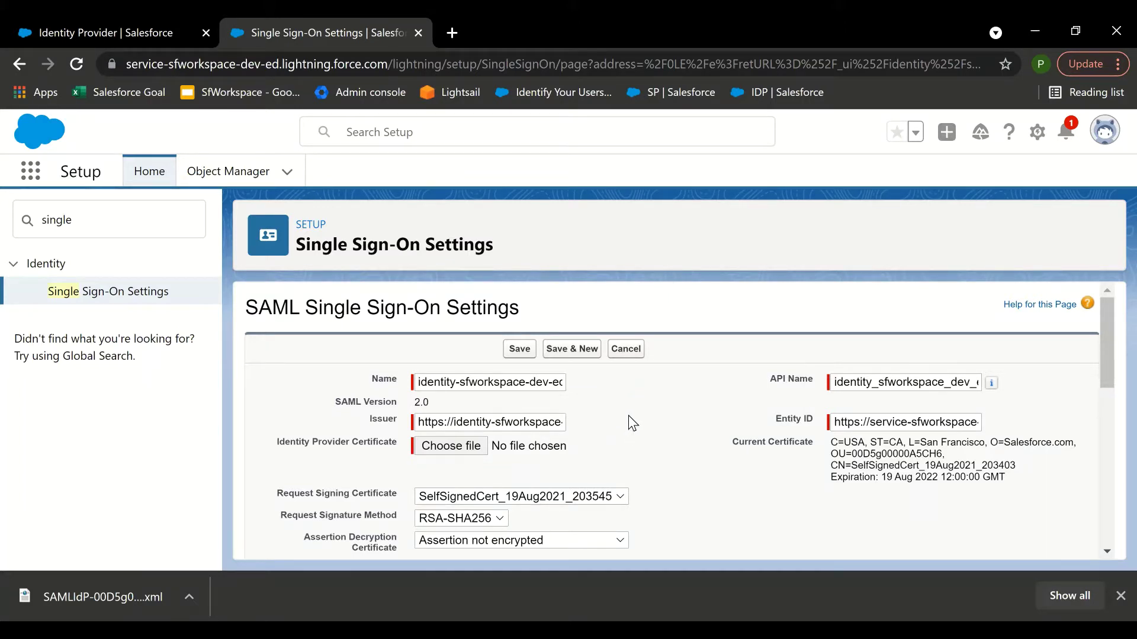
# Examine the current certificate and the entity ID filled into the new SAML configuration.
pyautogui.scroll(-1, 634, 408)
pyautogui.scroll(-1, 644, 388)
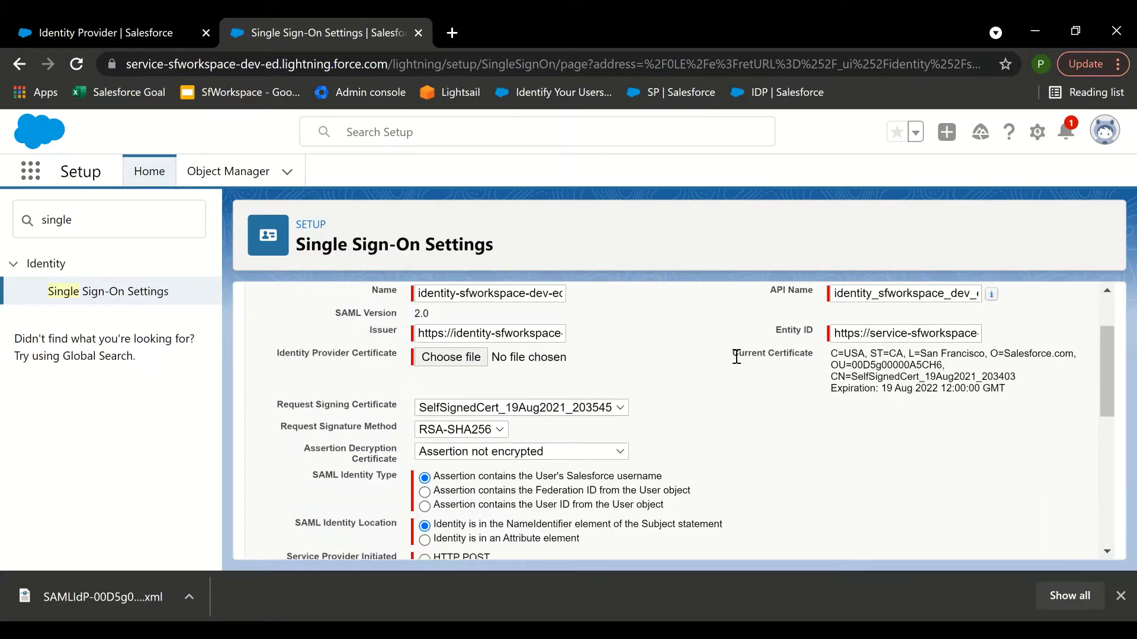
pyautogui.moveTo(825, 351); pyautogui.dragTo(1009, 395)
pyautogui.moveTo(787, 420); pyautogui.dragTo(787, 419)
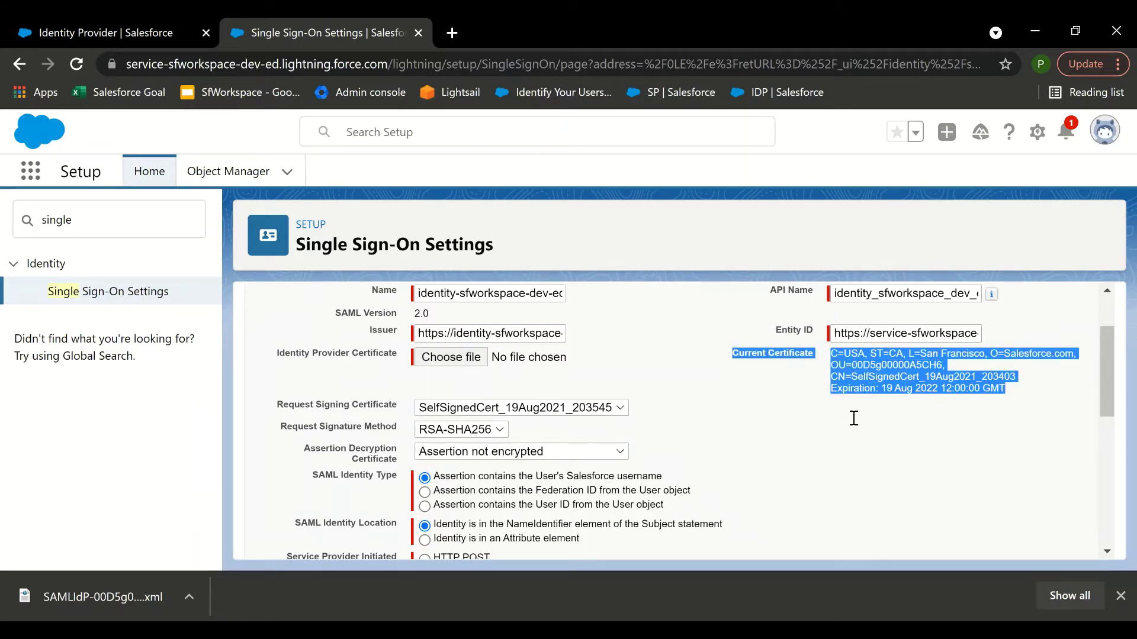
pyautogui.scroll(2, 852, 422)
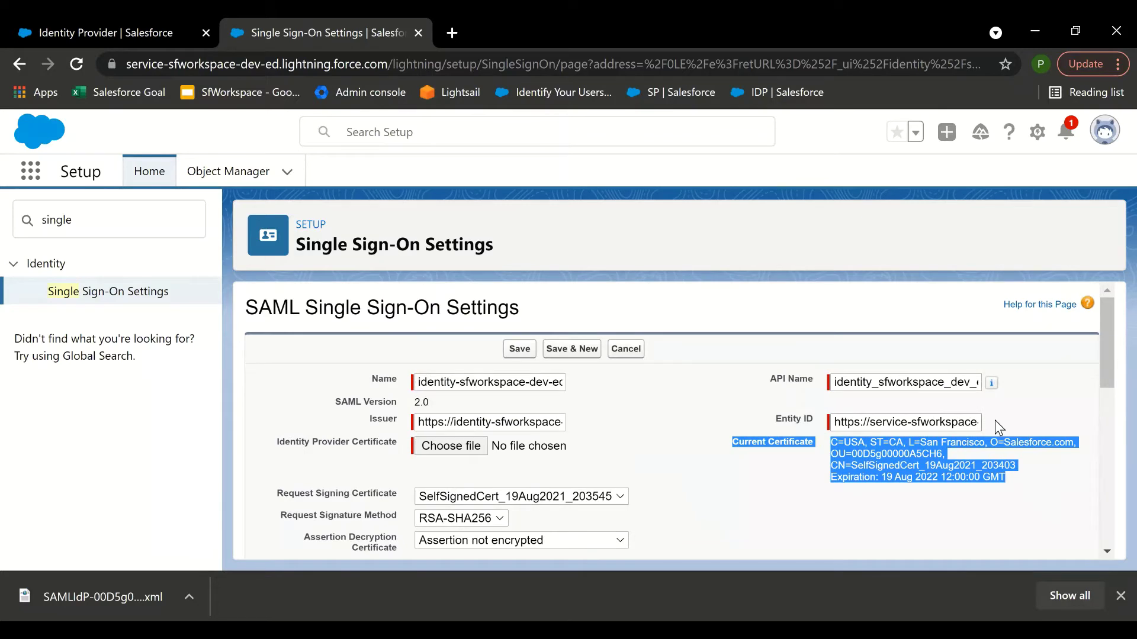
pyautogui.tripleClick(978, 421)
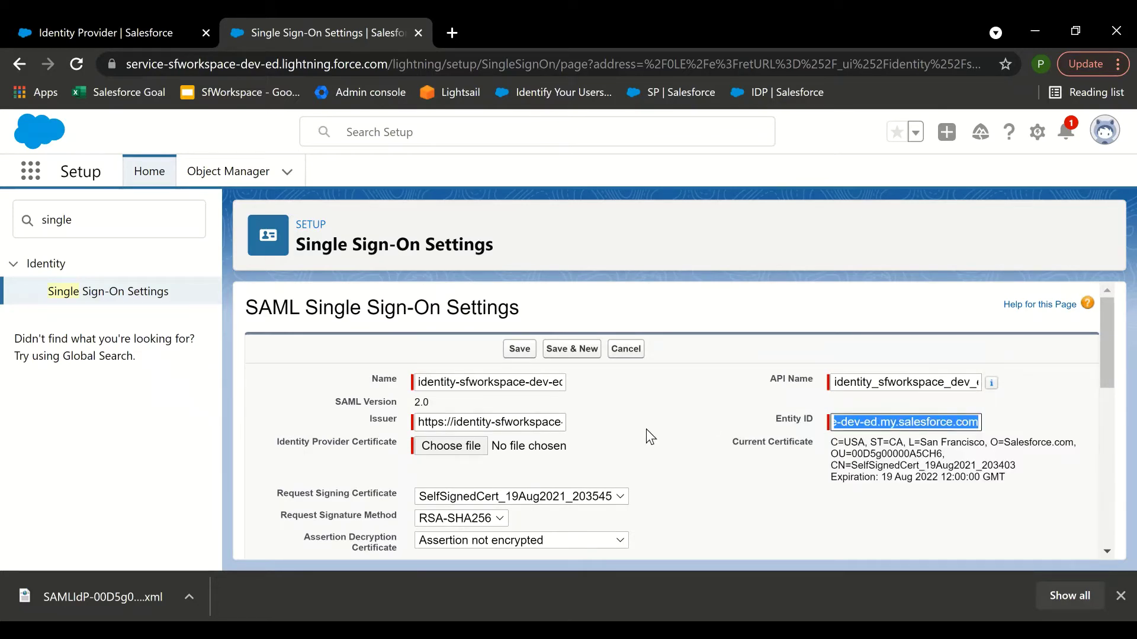
# Examine the issuer, identity, request binding, login URL and single logout settings filled into the new SAML configuration.
pyautogui.hotkey('shift', 'Tab')
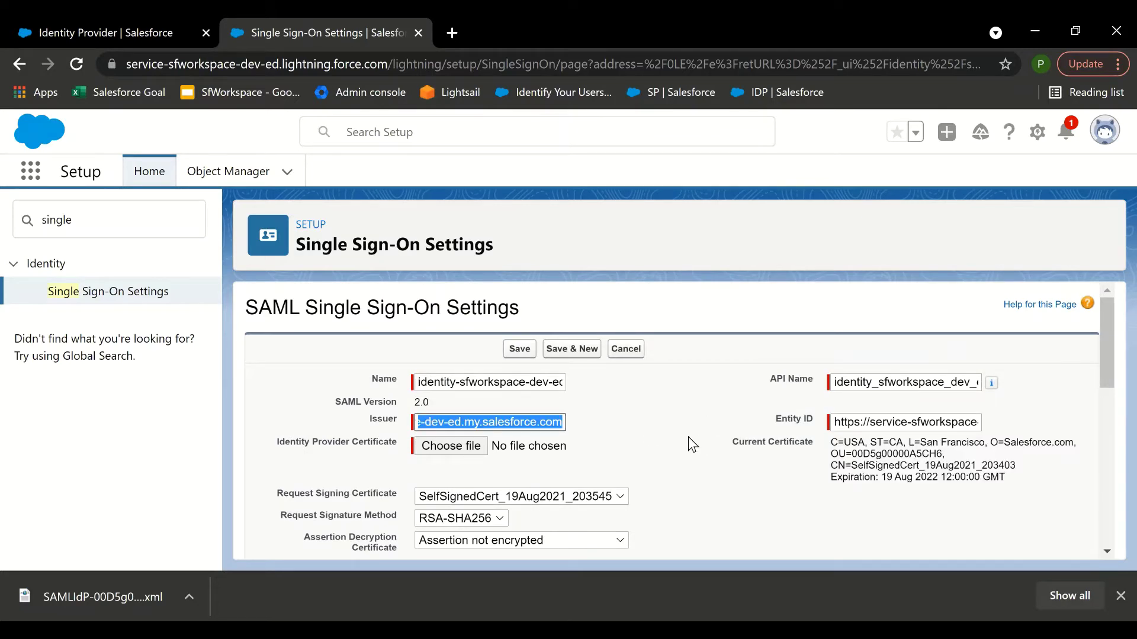
pyautogui.scroll(-2, 688, 436)
pyautogui.scroll(1, 674, 434)
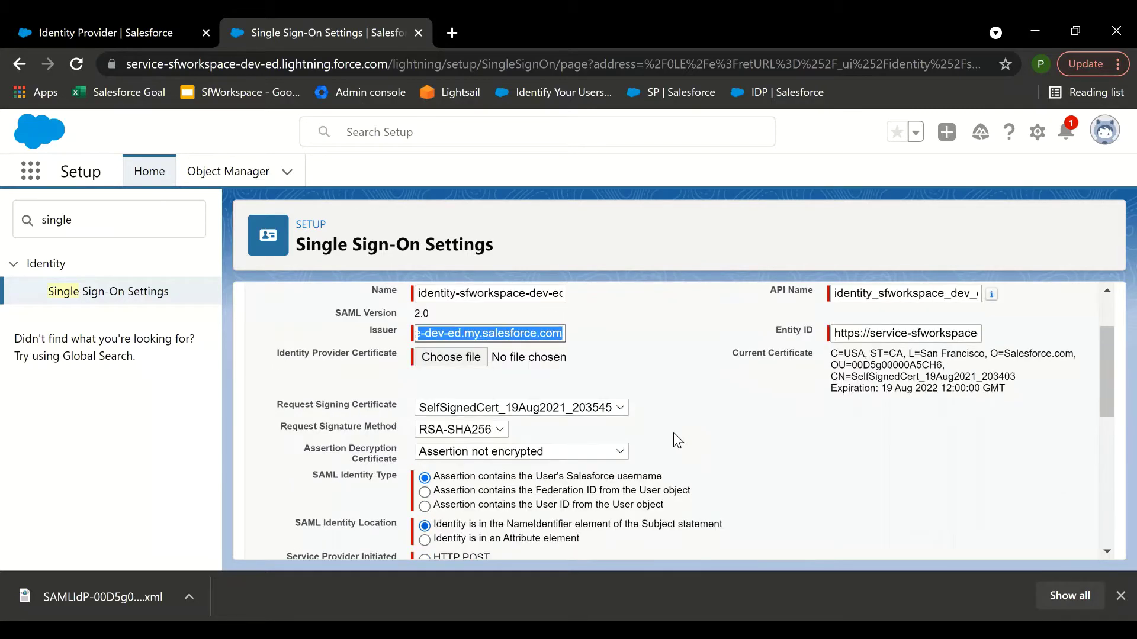
pyautogui.scroll(-4, 672, 429)
pyautogui.scroll(2, 670, 424)
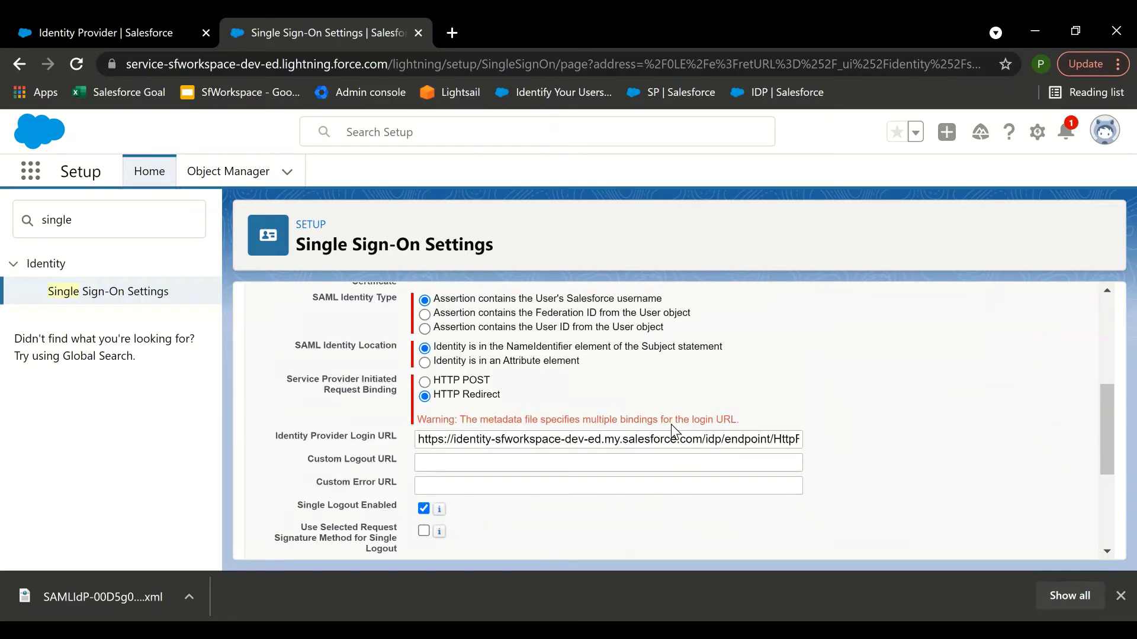
pyautogui.scroll(4, 670, 424)
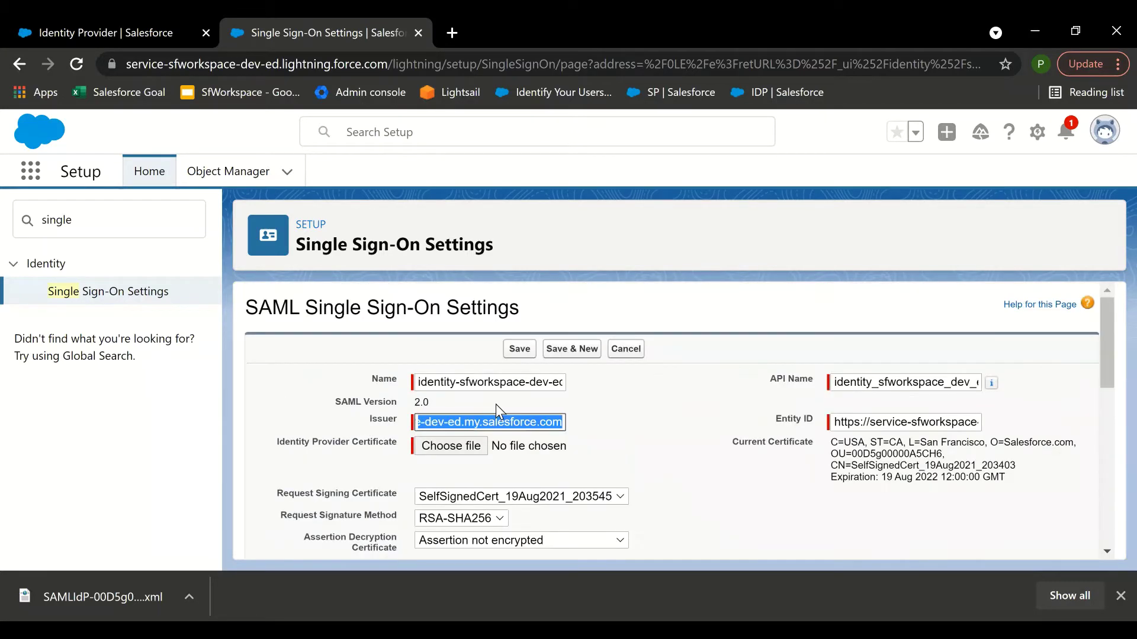
pyautogui.click(603, 425)
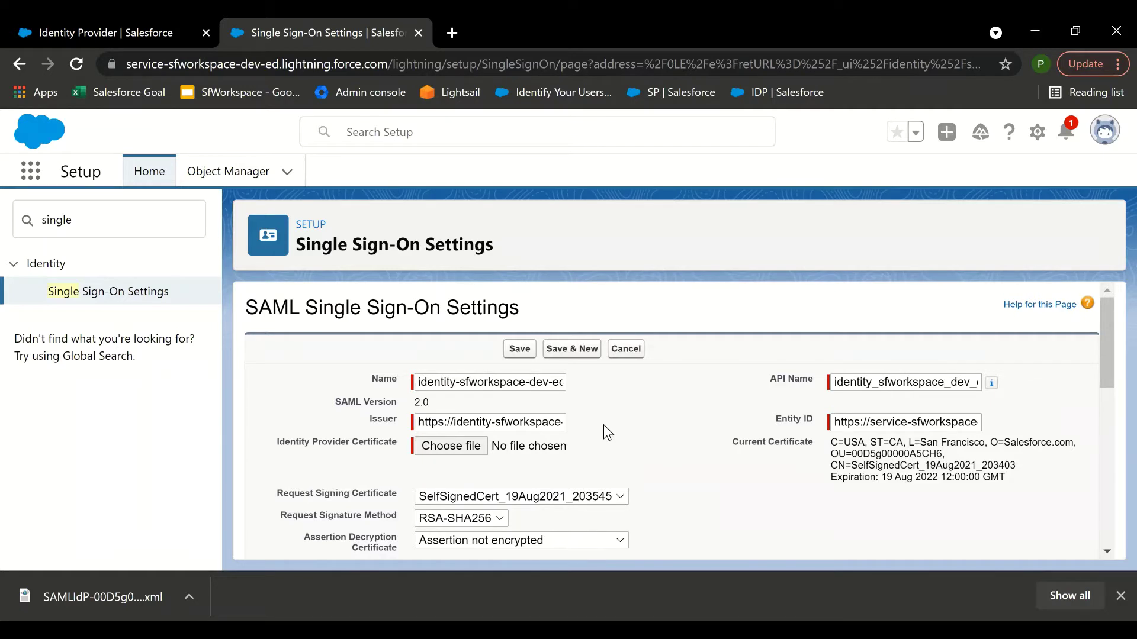
pyautogui.scroll(-10, 602, 425)
pyautogui.scroll(-1, 378, 382)
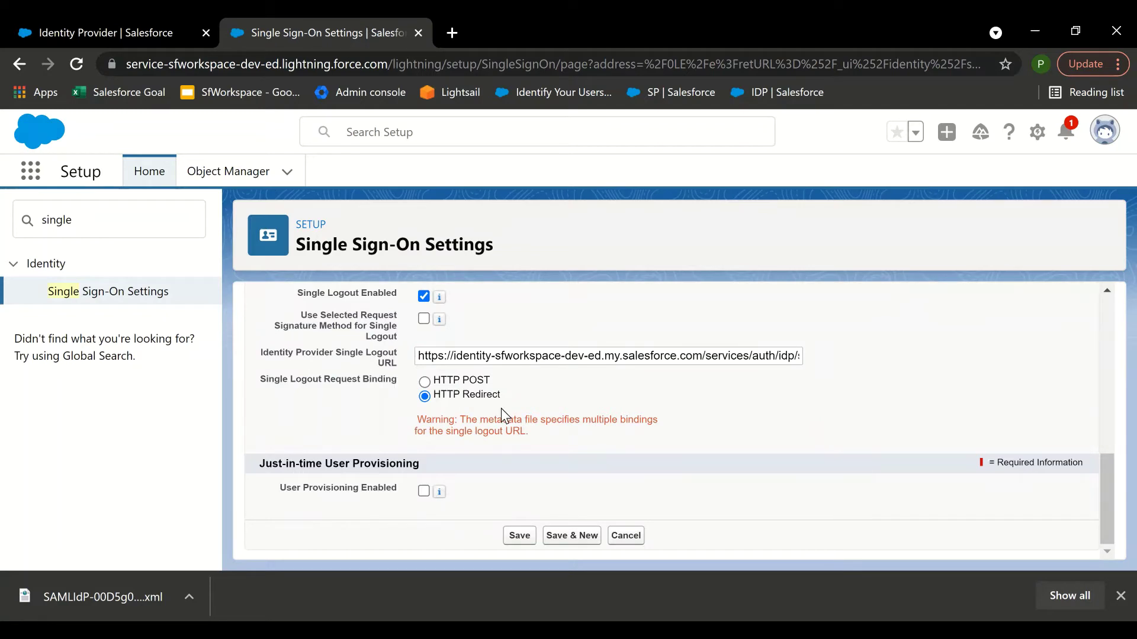
pyautogui.scroll(10, 629, 400)
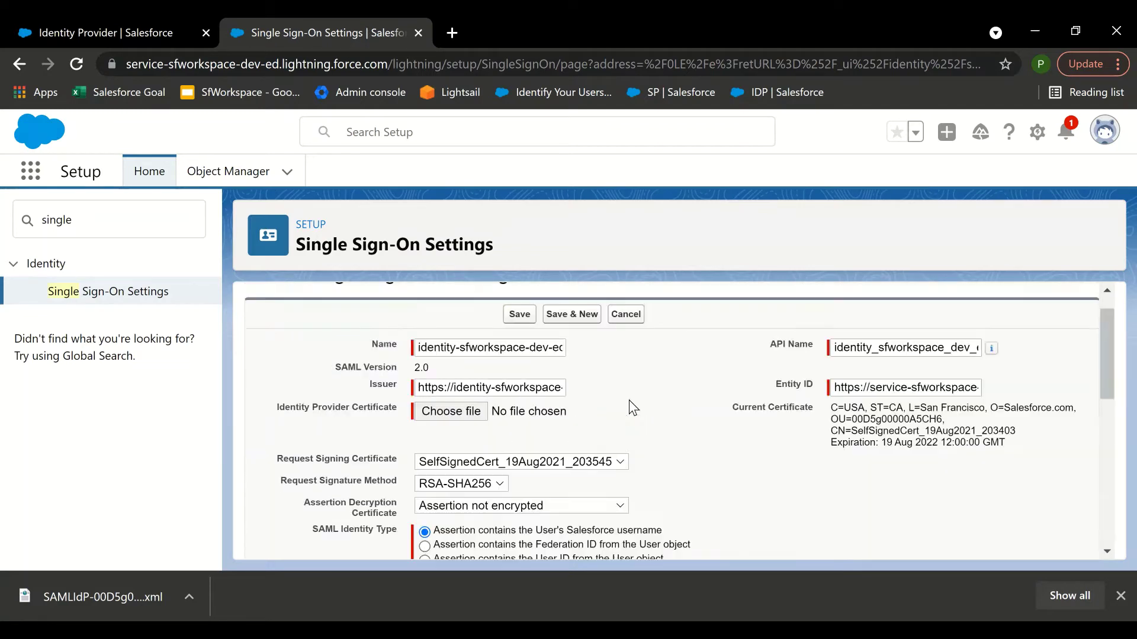
# Rename the SAML configuration to Identity Provider Org and clear its API name.
pyautogui.scroll(1, 523, 379)
pyautogui.doubleClick(524, 382)
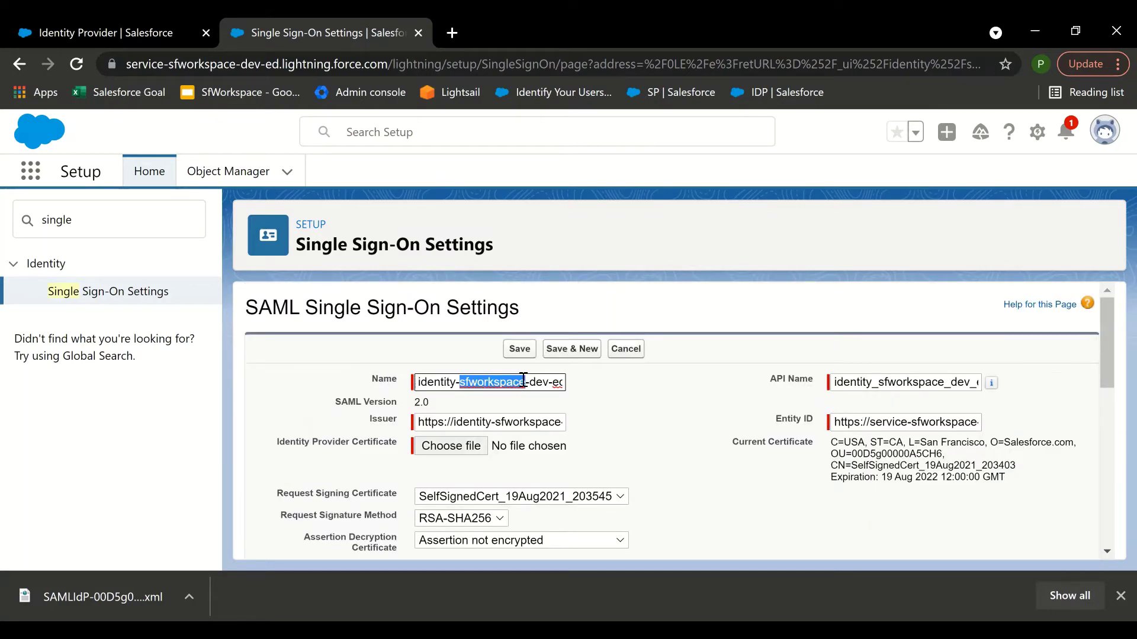
pyautogui.hotkey('ctrl', 'a')
pyautogui.press('BackSpace')
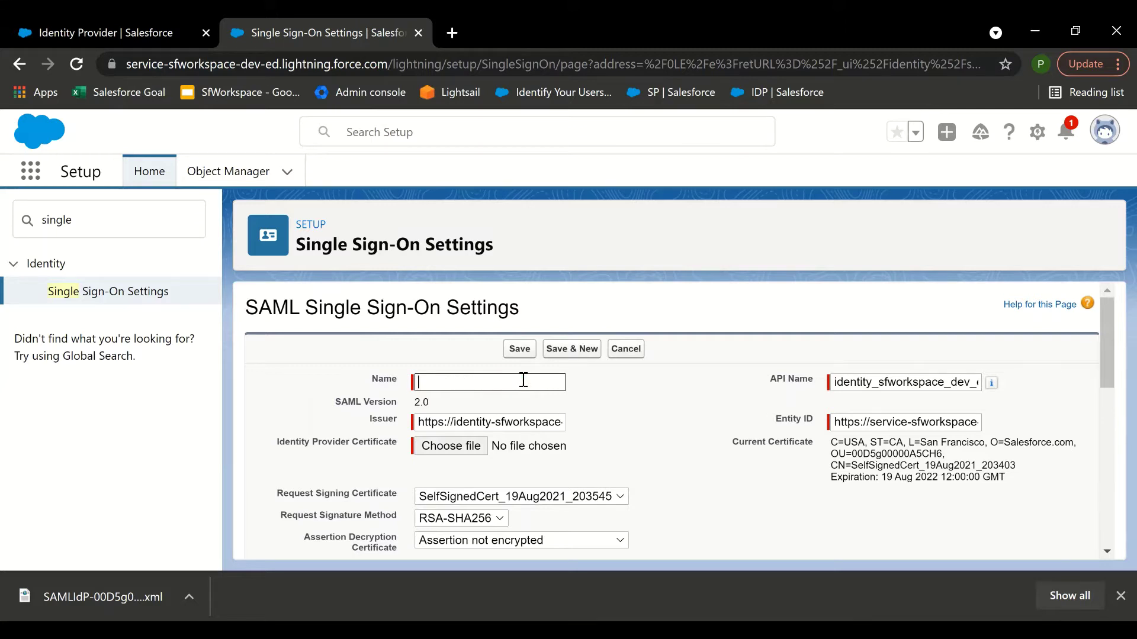
pyautogui.write('Identity Provider Org')
pyautogui.doubleClick(841, 377)
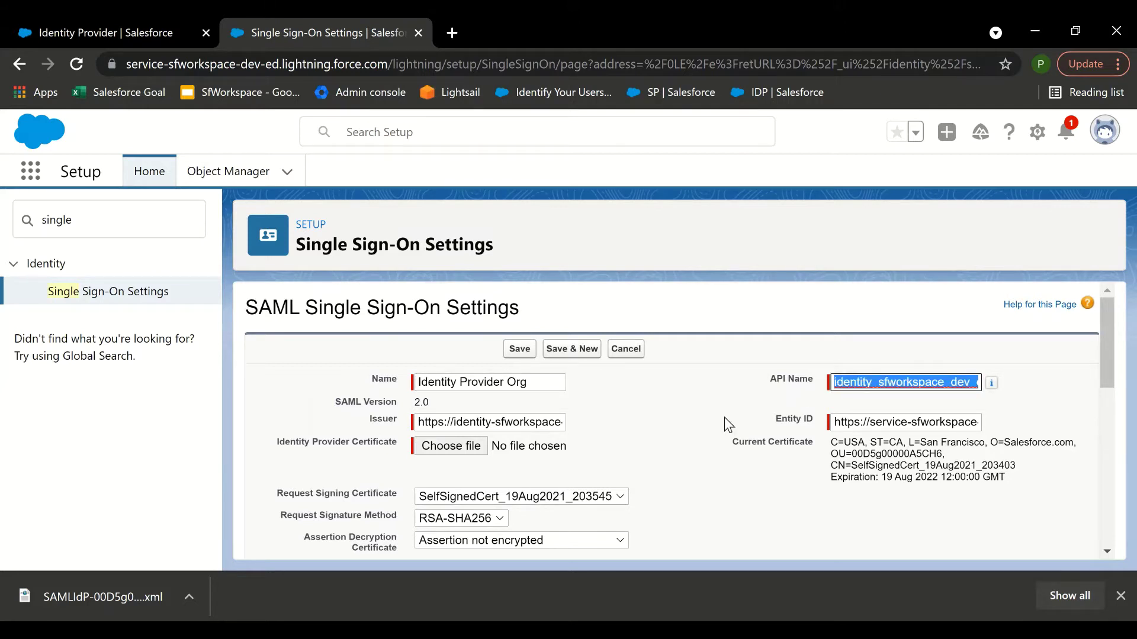
pyautogui.press('BackSpace')
pyautogui.click(670, 494)
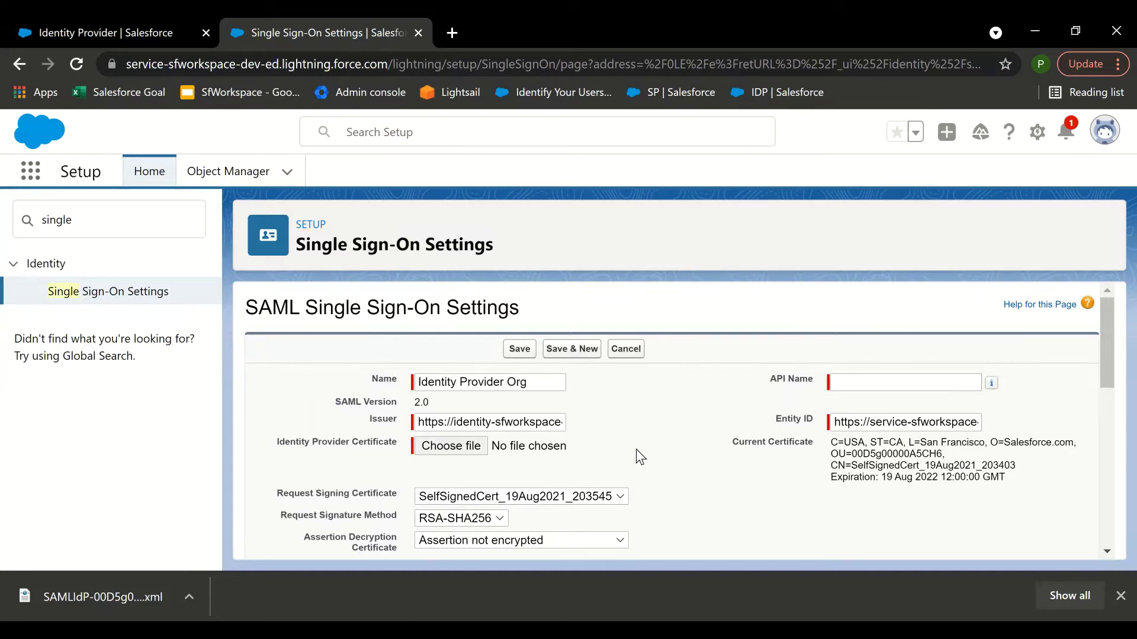
# Set the SAML identity type to Federation ID, located in the NameIdentifier element, with HTTP POST as the service provider initiated request binding.
pyautogui.scroll(-2, 637, 454)
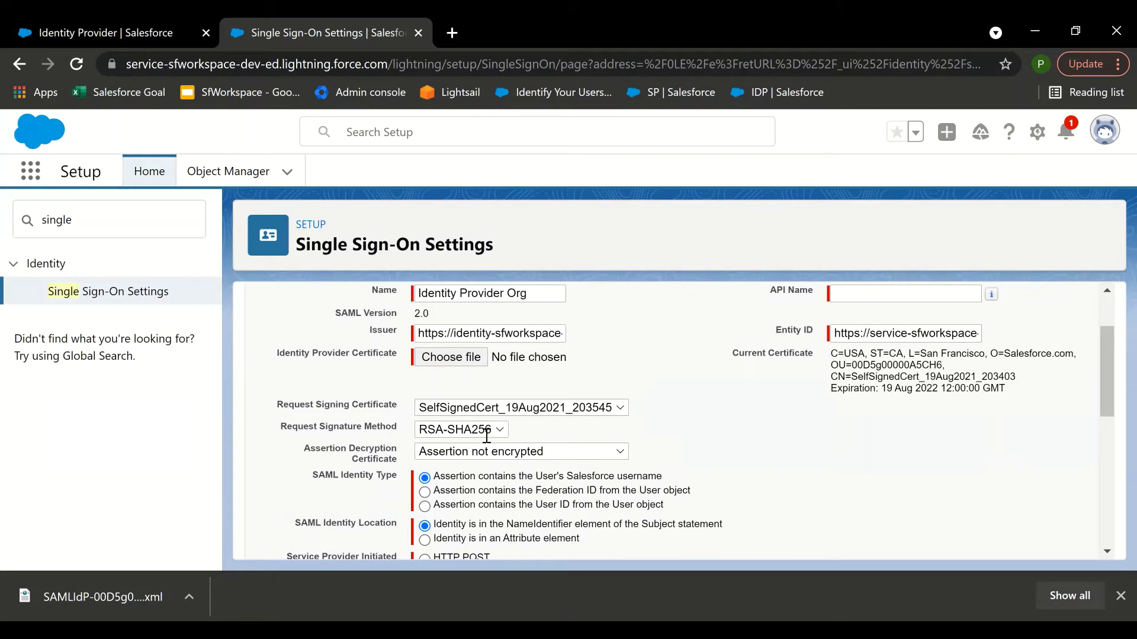
pyautogui.scroll(-3, 509, 422)
pyautogui.scroll(2, 459, 439)
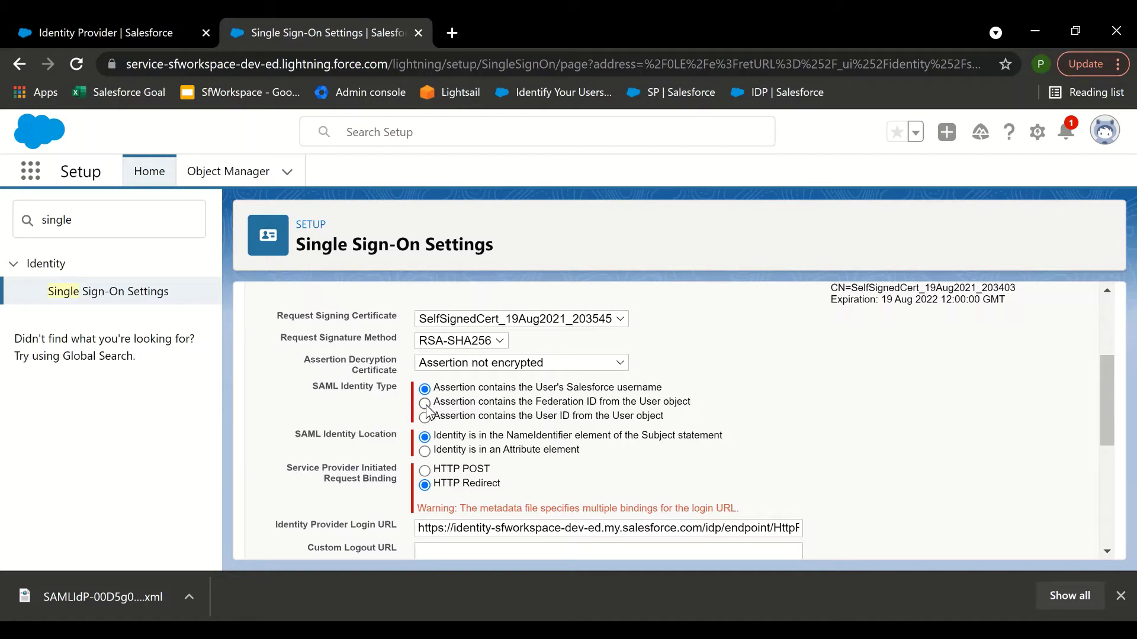
pyautogui.click(425, 405)
pyautogui.click(424, 451)
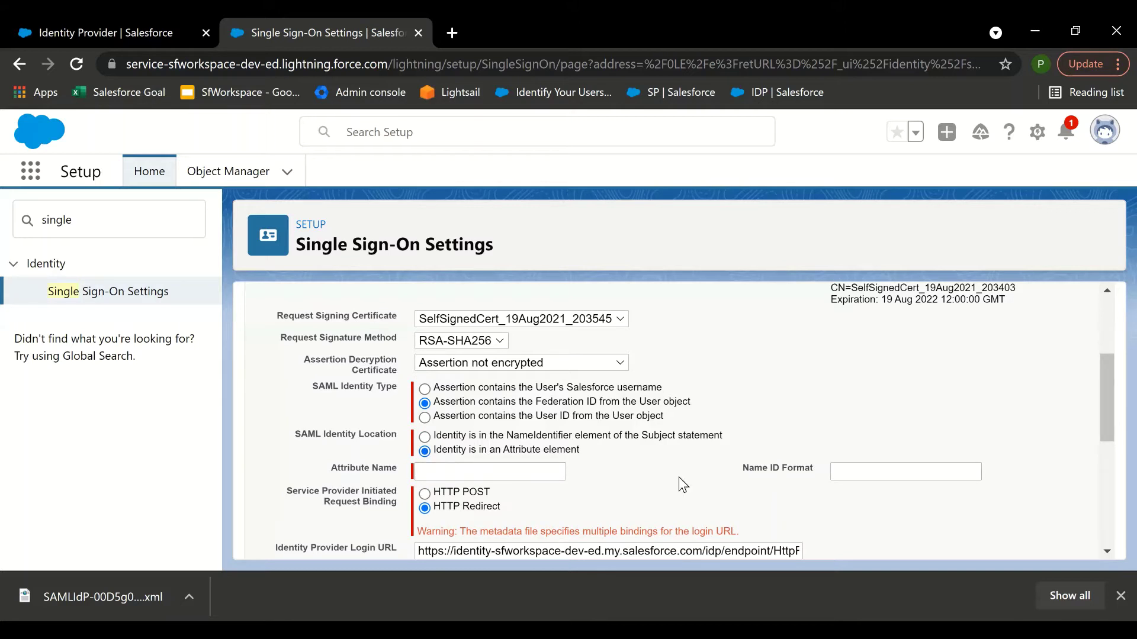
pyautogui.click(422, 436)
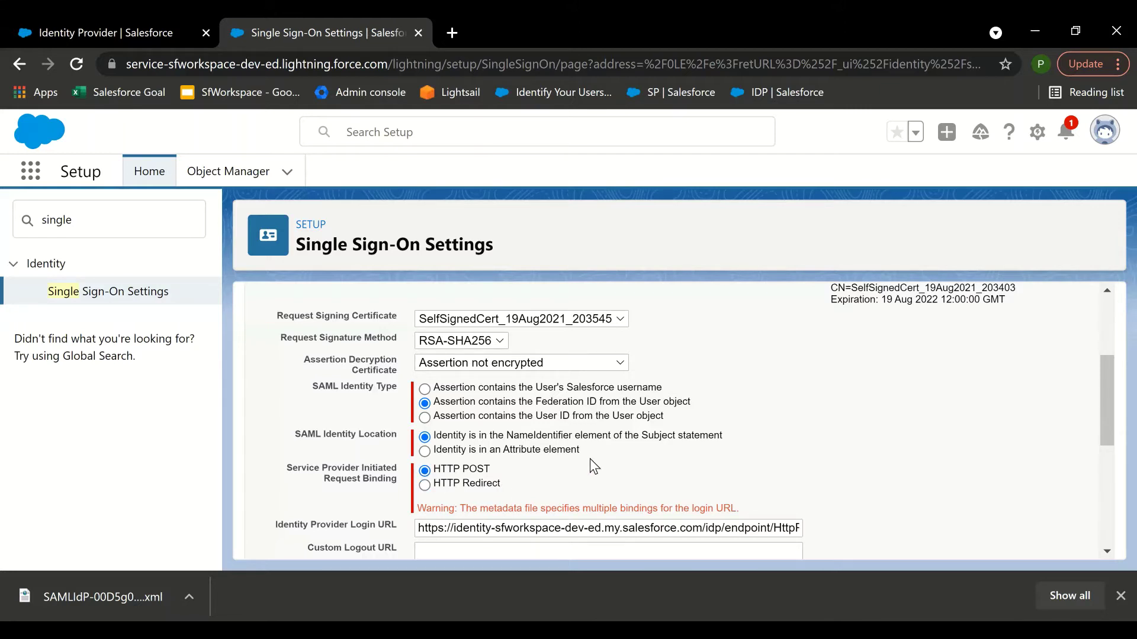
# Set the single logout request binding to HTTP POST.
pyautogui.scroll(-3, 645, 439)
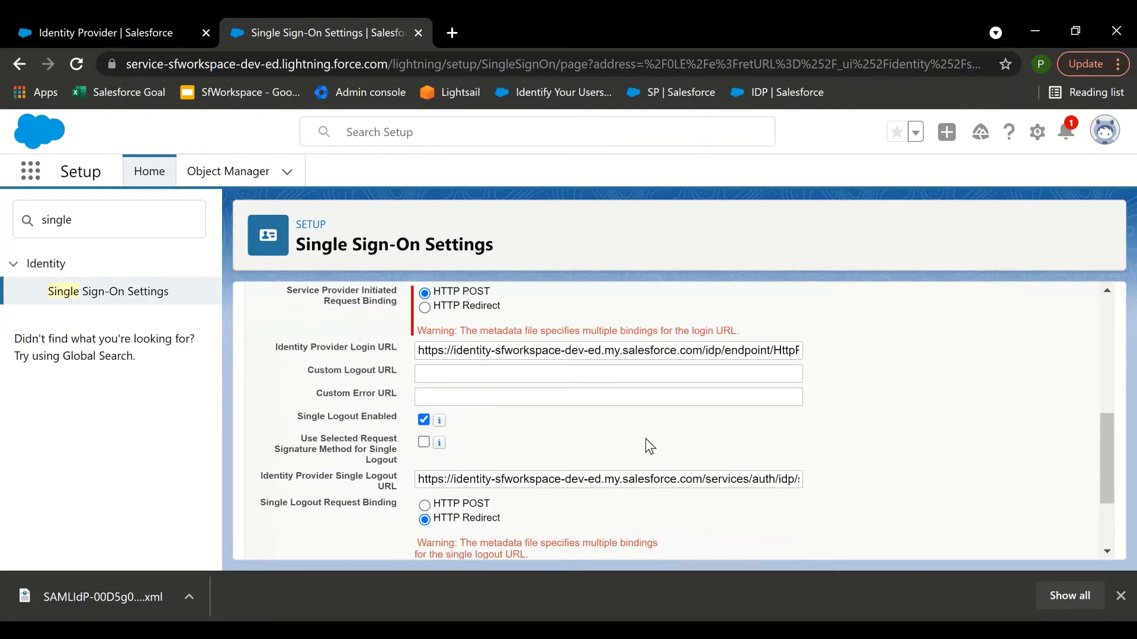
pyautogui.scroll(-2, 645, 430)
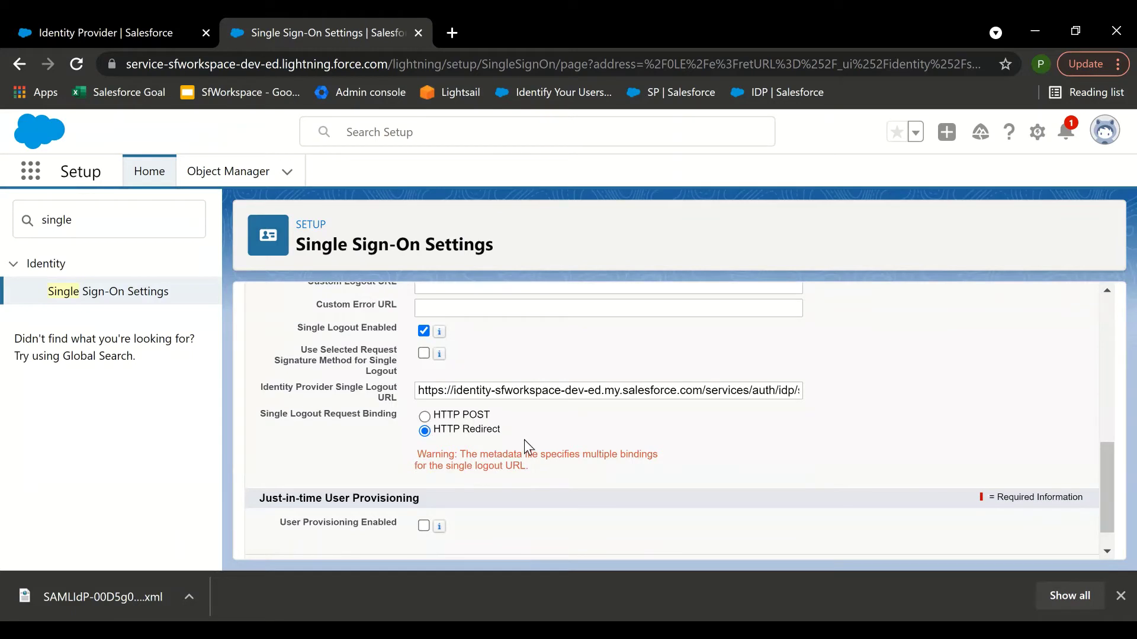
pyautogui.click(426, 418)
pyautogui.scroll(-1, 647, 425)
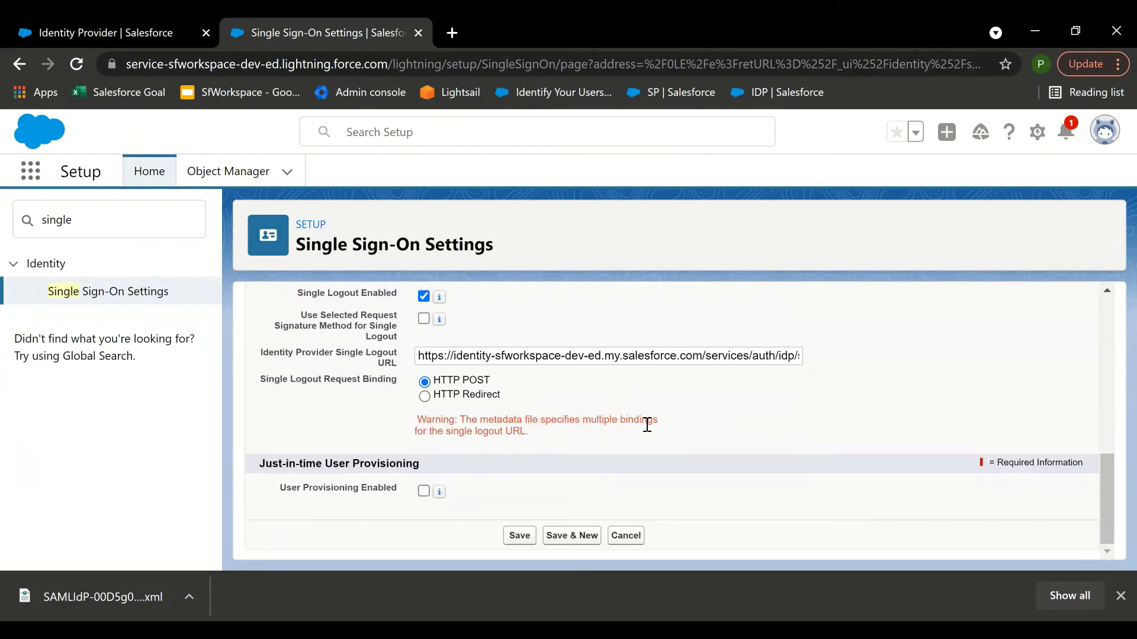
# Review the SAML configuration and try to save it with a blank API name.
pyautogui.scroll(1, 648, 422)
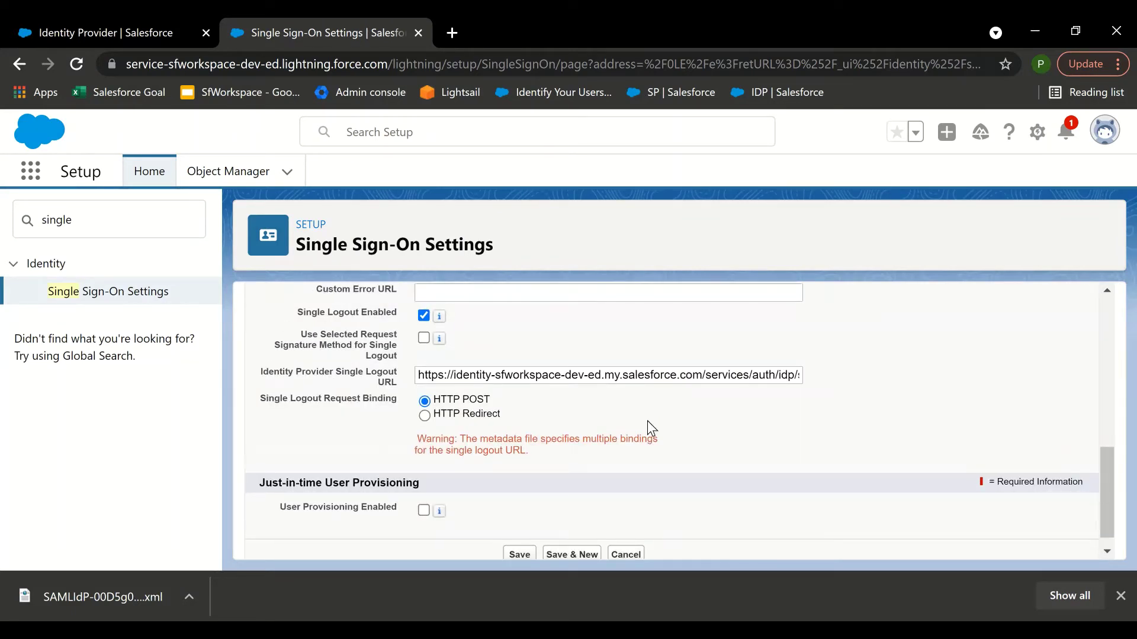
pyautogui.scroll(3, 647, 422)
pyautogui.scroll(3, 648, 420)
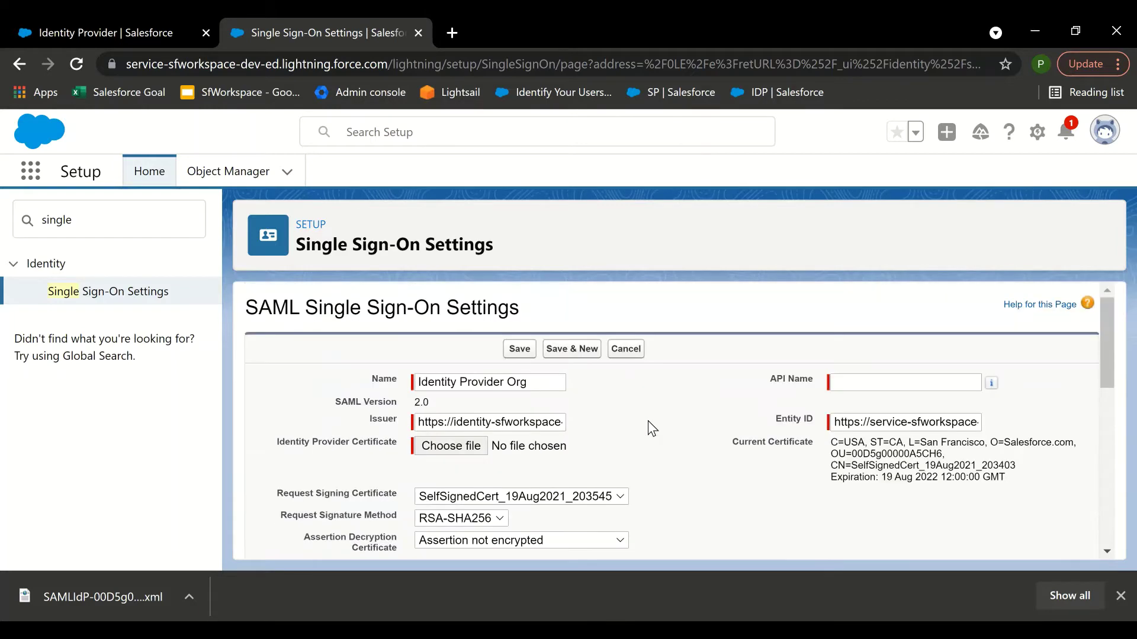
pyautogui.scroll(-7, 647, 421)
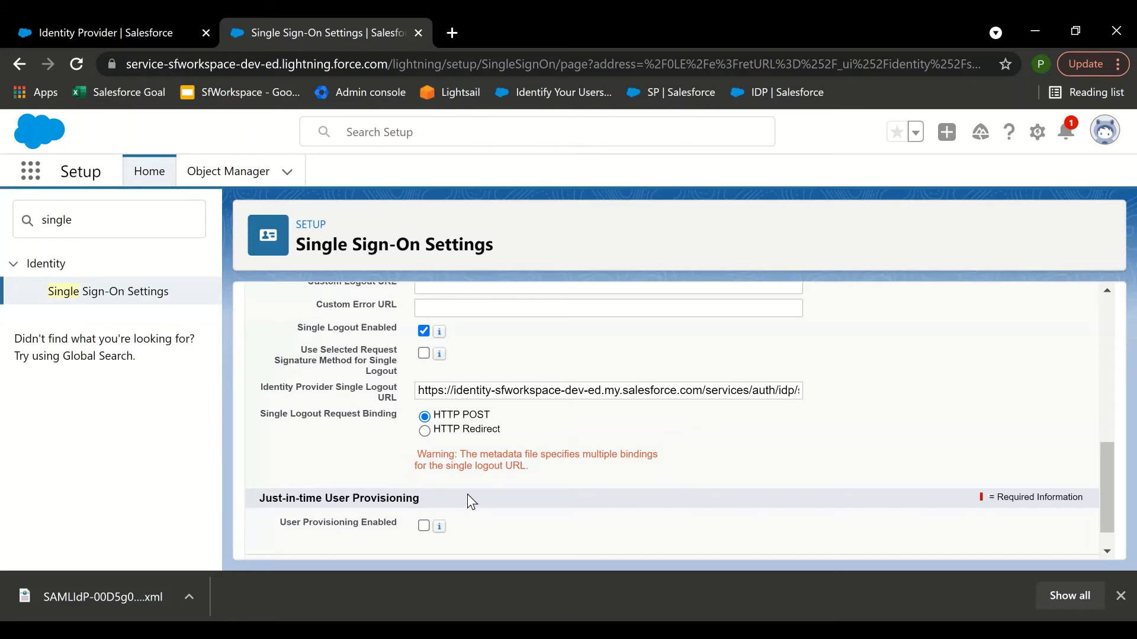
pyautogui.scroll(10, 473, 485)
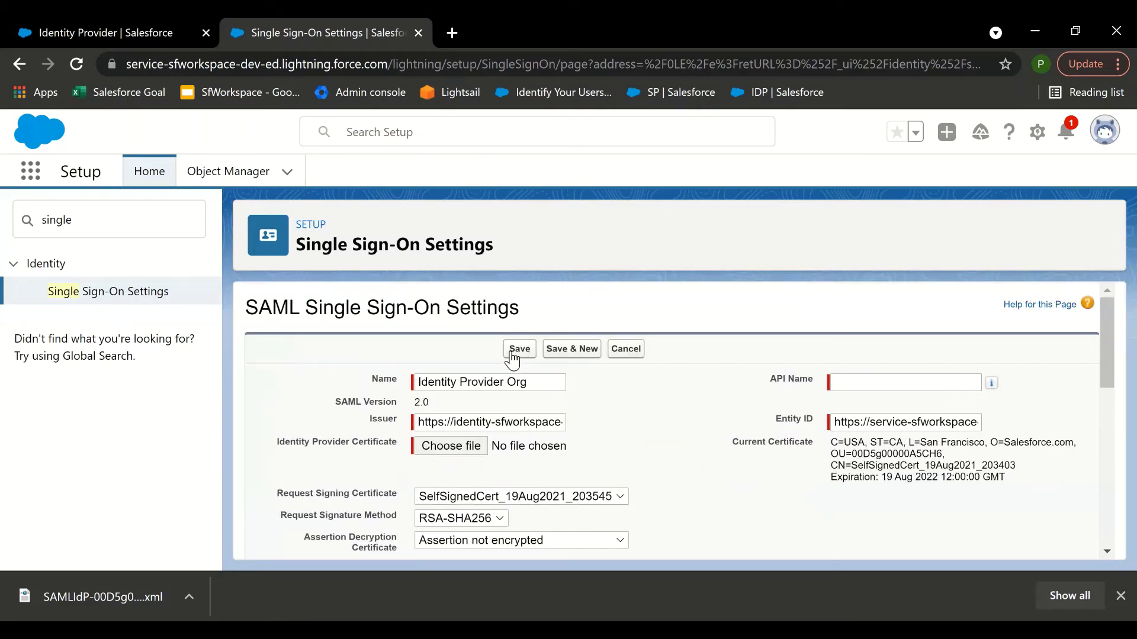
pyautogui.click(512, 351)
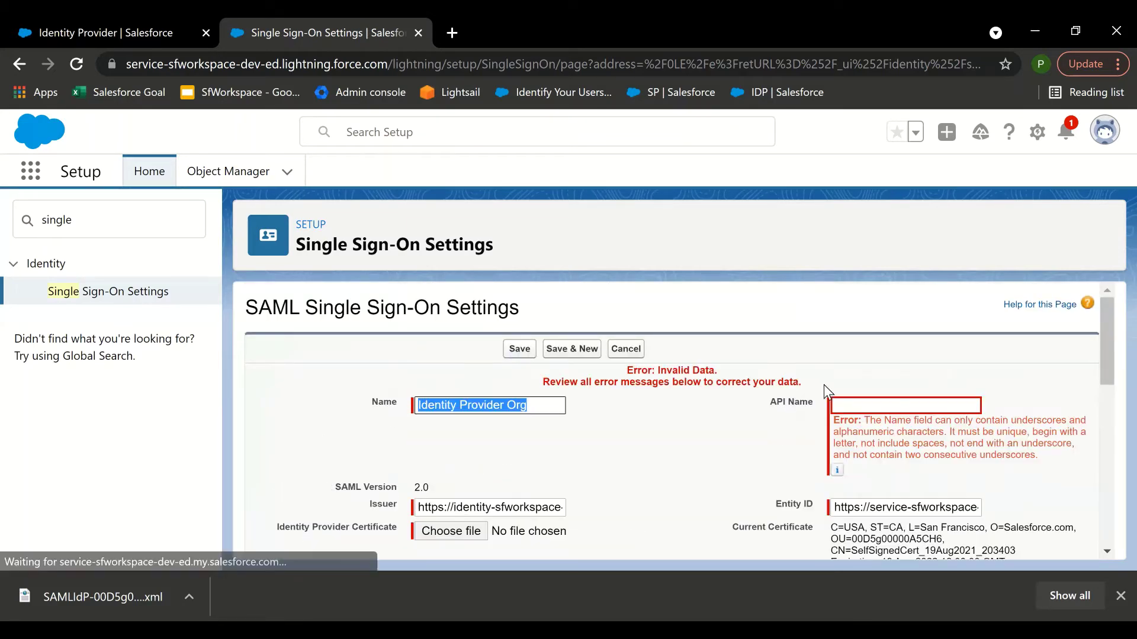
# Set the API name to Identity_Provider_Org and save the SAML configuration.
pyautogui.click(552, 408)
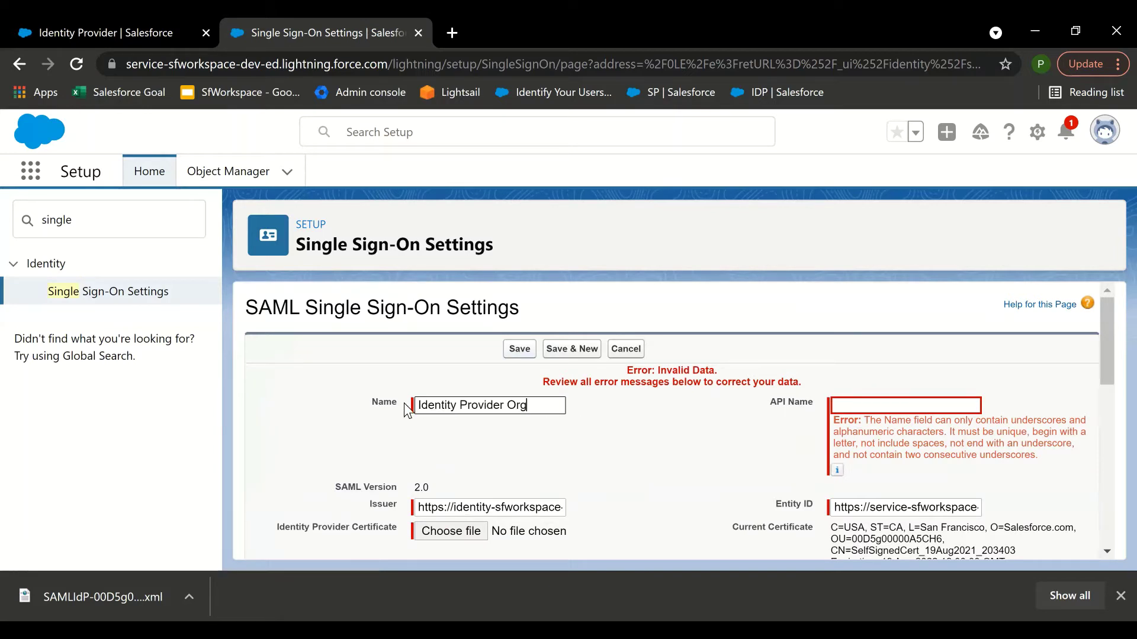
pyautogui.moveTo(551, 407); pyautogui.dragTo(415, 405)
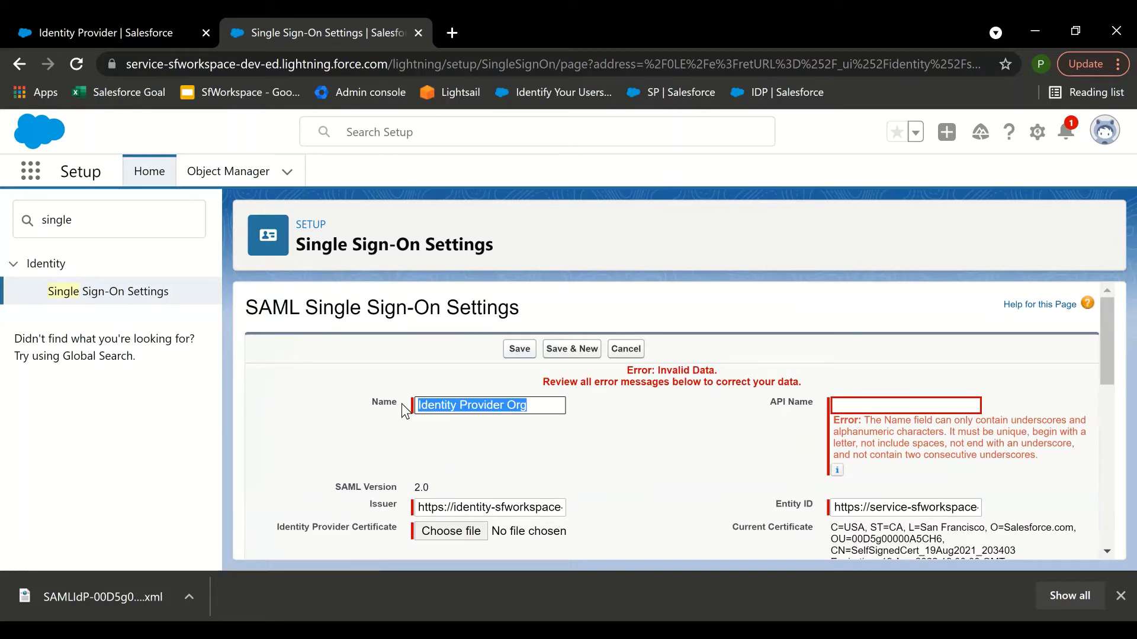
pyautogui.click(926, 407)
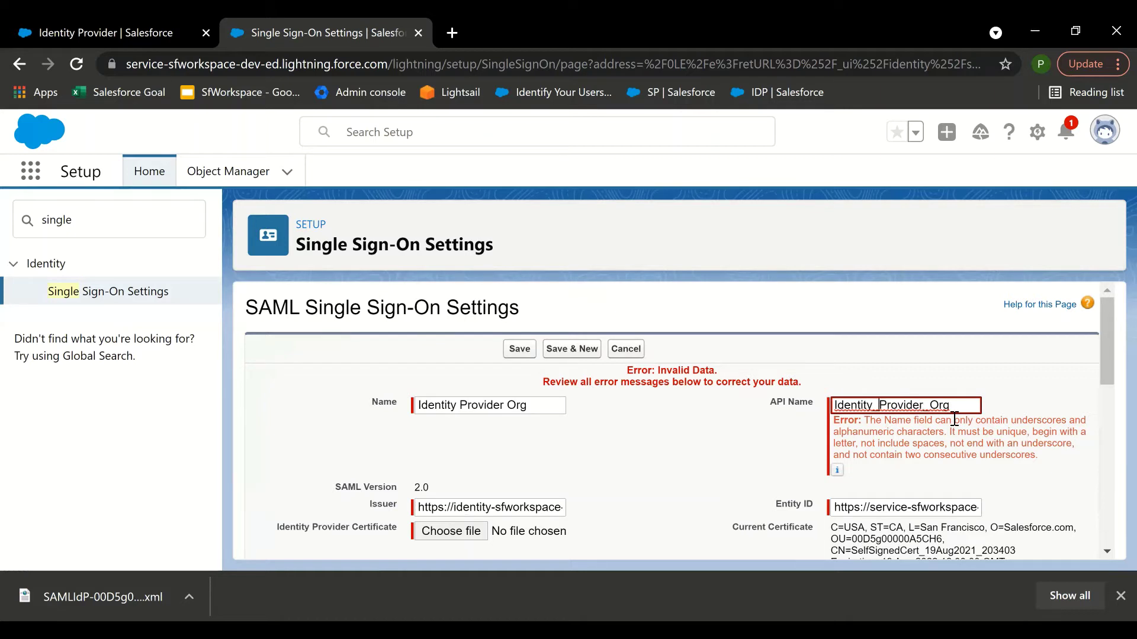
pyautogui.press('Right')
pyautogui.press('Right')
pyautogui.press('Right')
pyautogui.press('Right')
pyautogui.press('Right')
pyautogui.press('Right')
pyautogui.press('Right')
pyautogui.press('Right')
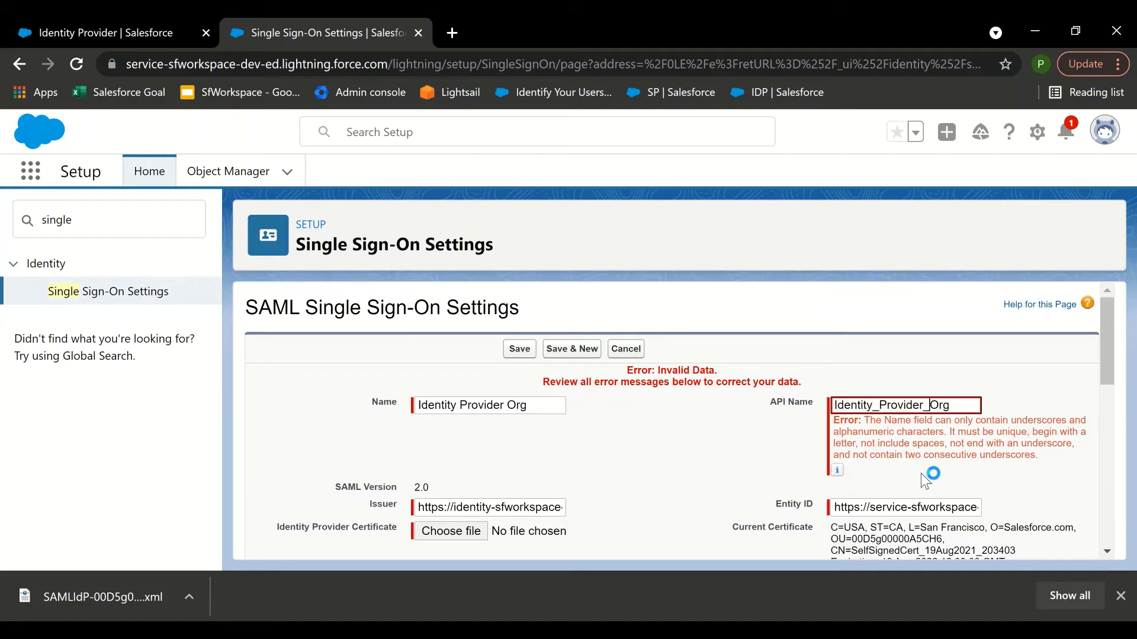
pyautogui.click(518, 349)
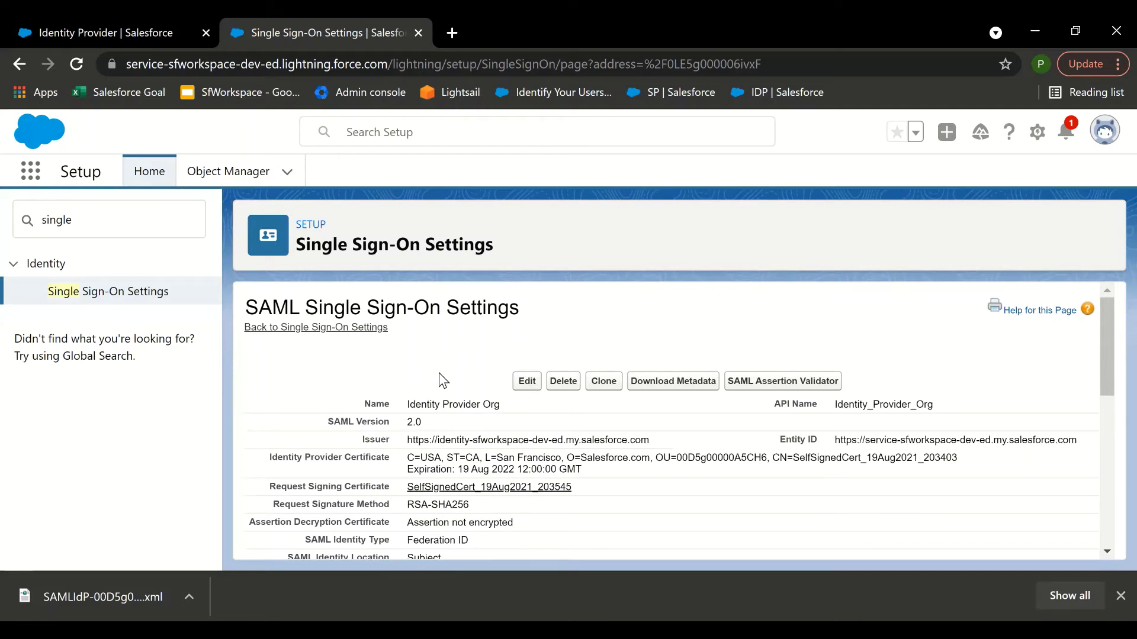
# Examine the saved SAML configuration's identity settings, identity provider URLs and the organization's login and logout endpoints.
pyautogui.scroll(-3, 441, 375)
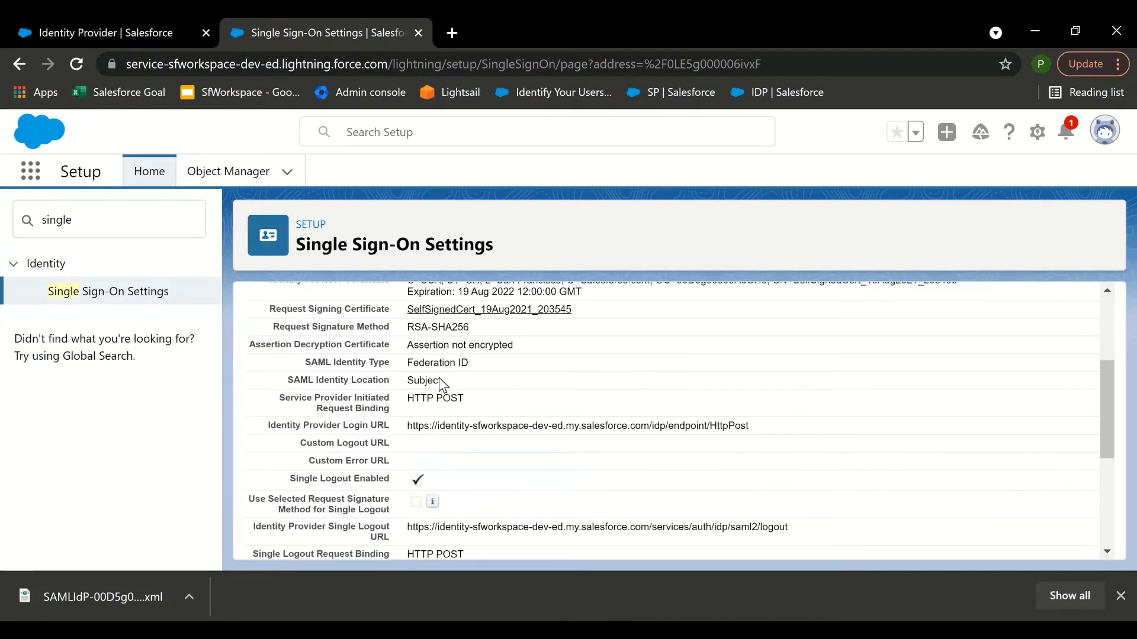
pyautogui.scroll(-4, 367, 382)
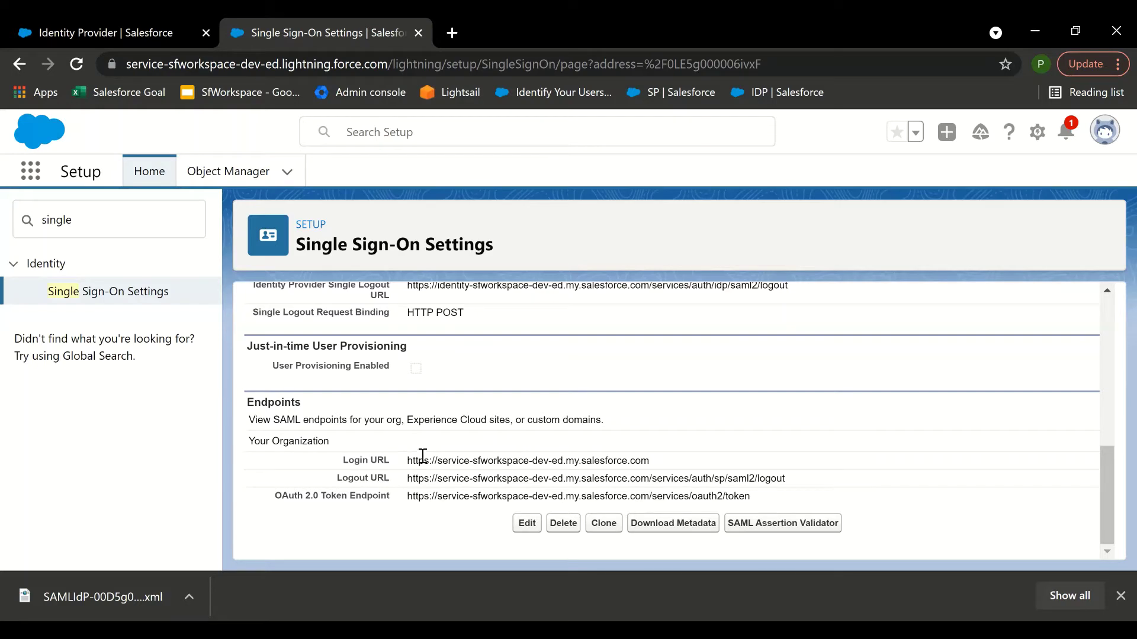
pyautogui.scroll(1, 420, 485)
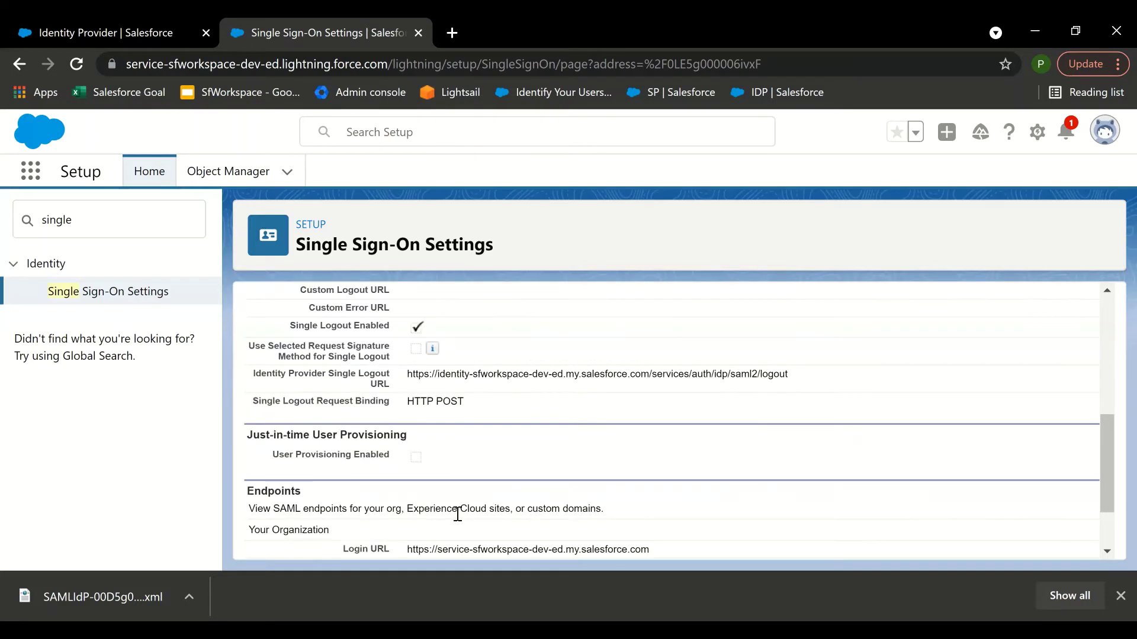
pyautogui.scroll(1, 471, 492)
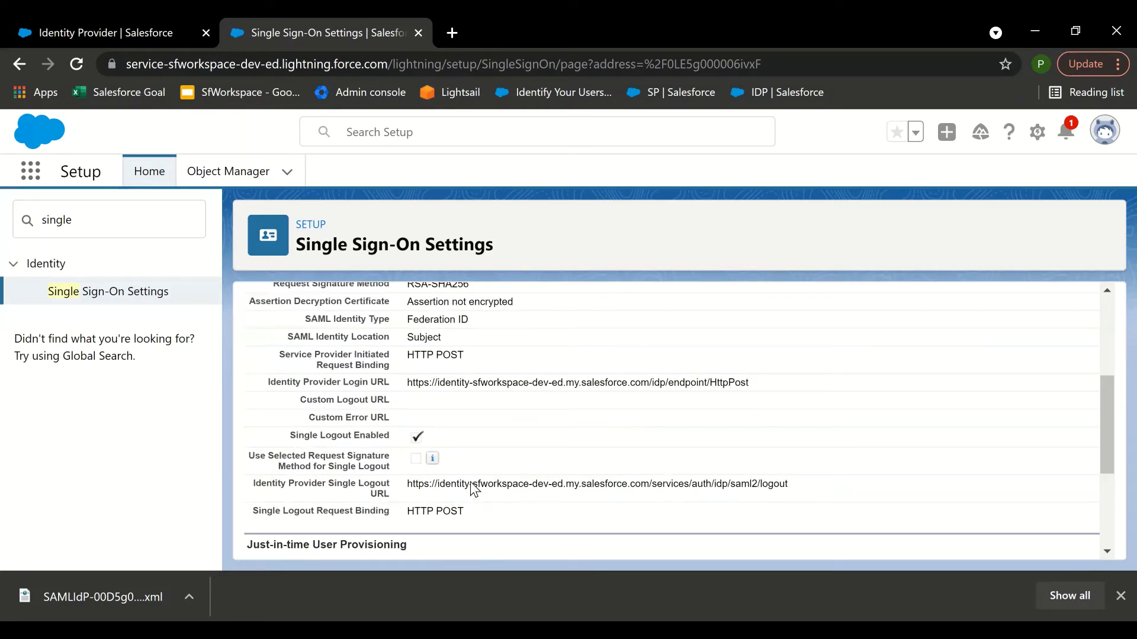
pyautogui.scroll(-2, 474, 488)
pyautogui.scroll(5, 434, 471)
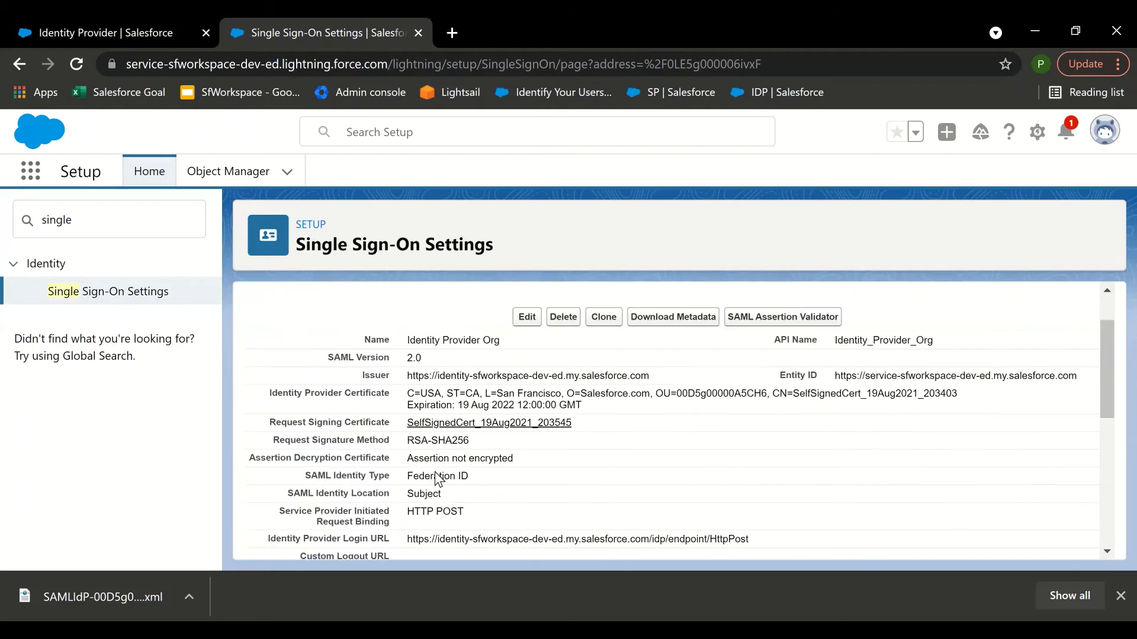
pyautogui.scroll(-5, 435, 476)
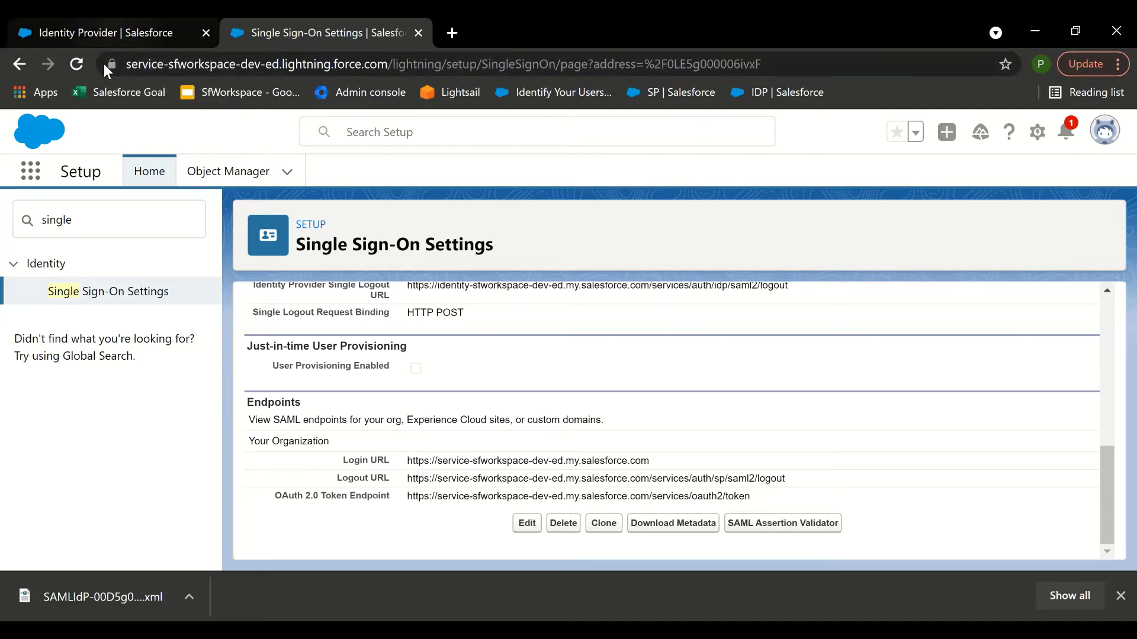
# Switch to the identity provider org and start a new connected app from App Manager.
pyautogui.hotkey('ctrl', 'shift', 'Tab')
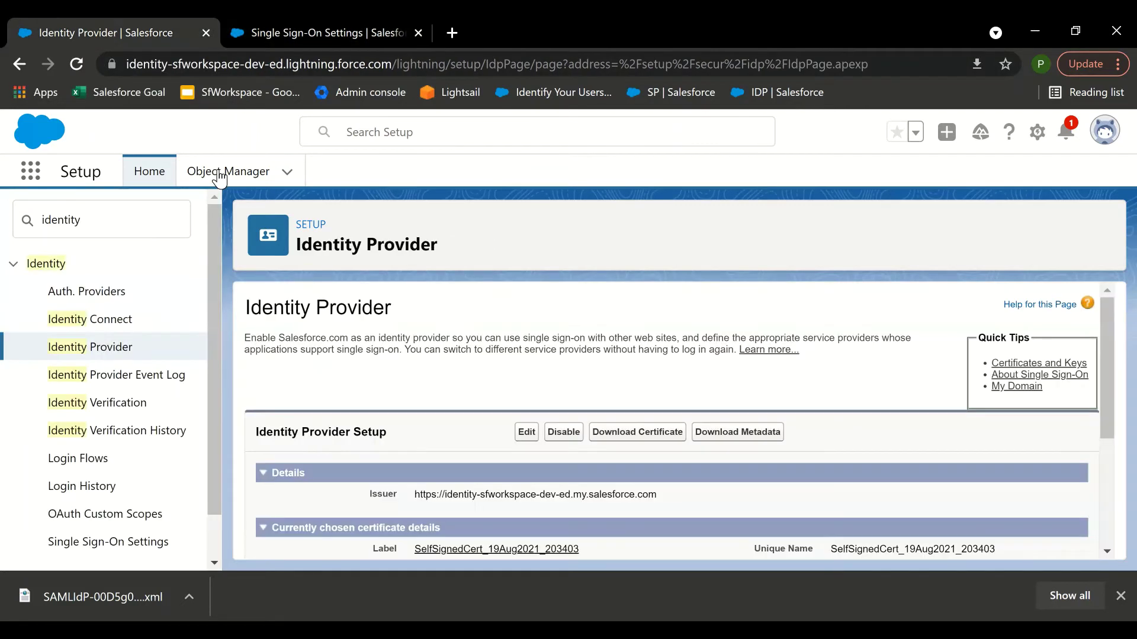
pyautogui.click(219, 177)
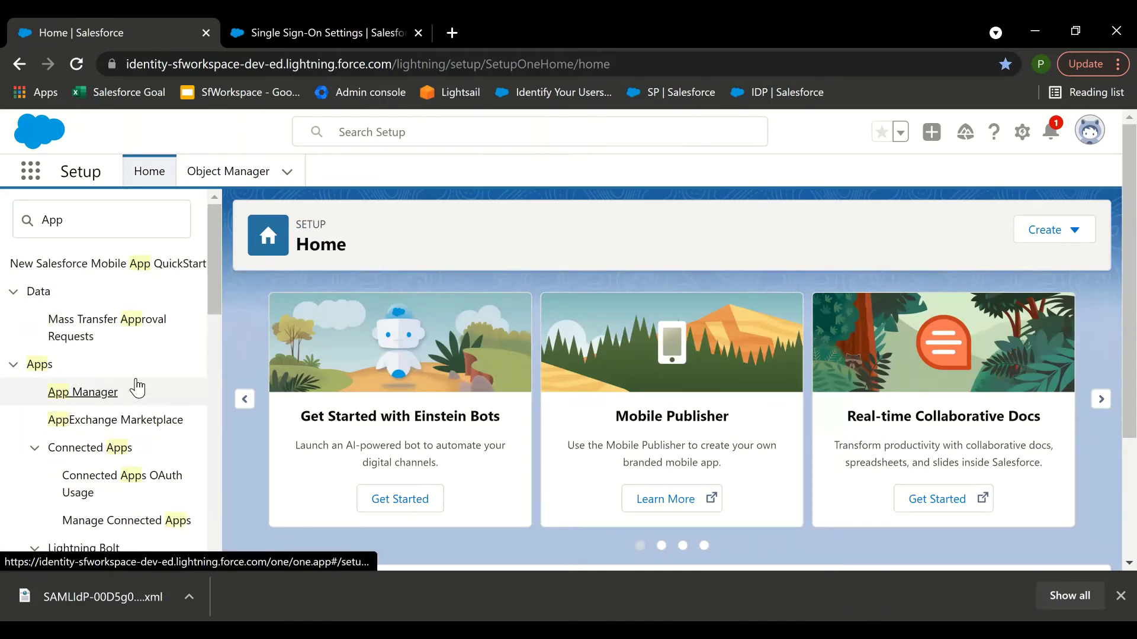
pyautogui.click(133, 389)
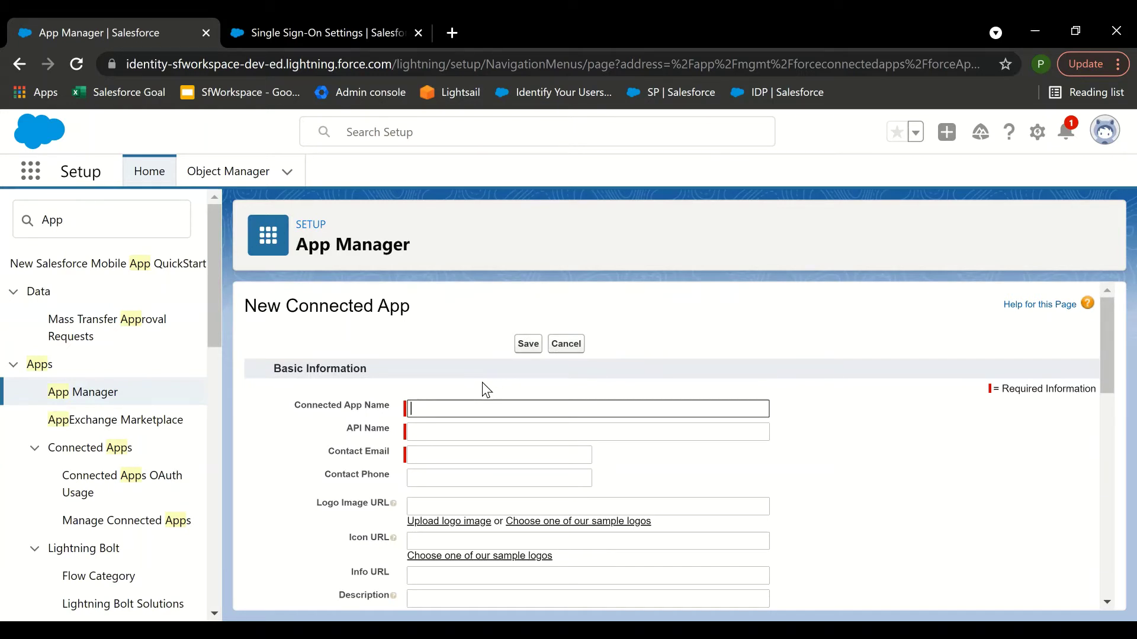
# Name the connected app Salesforce Service Provider App and fill in the contact email.
pyautogui.write('Salesforce Serv')
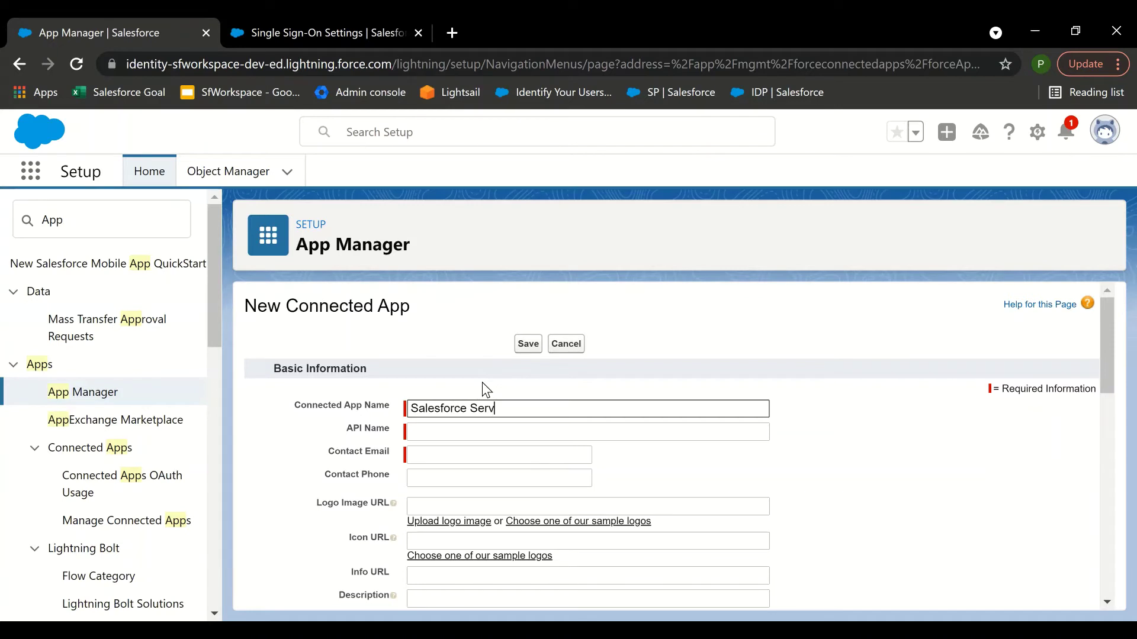
pyautogui.write('ice Provider App')
pyautogui.click(592, 492)
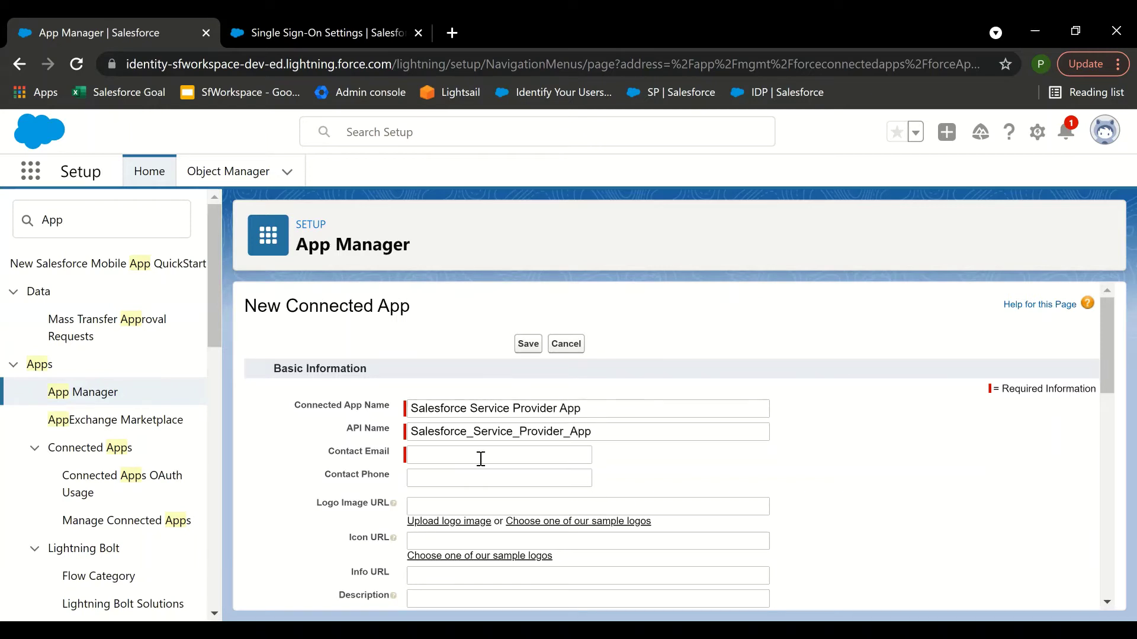
pyautogui.click(565, 457)
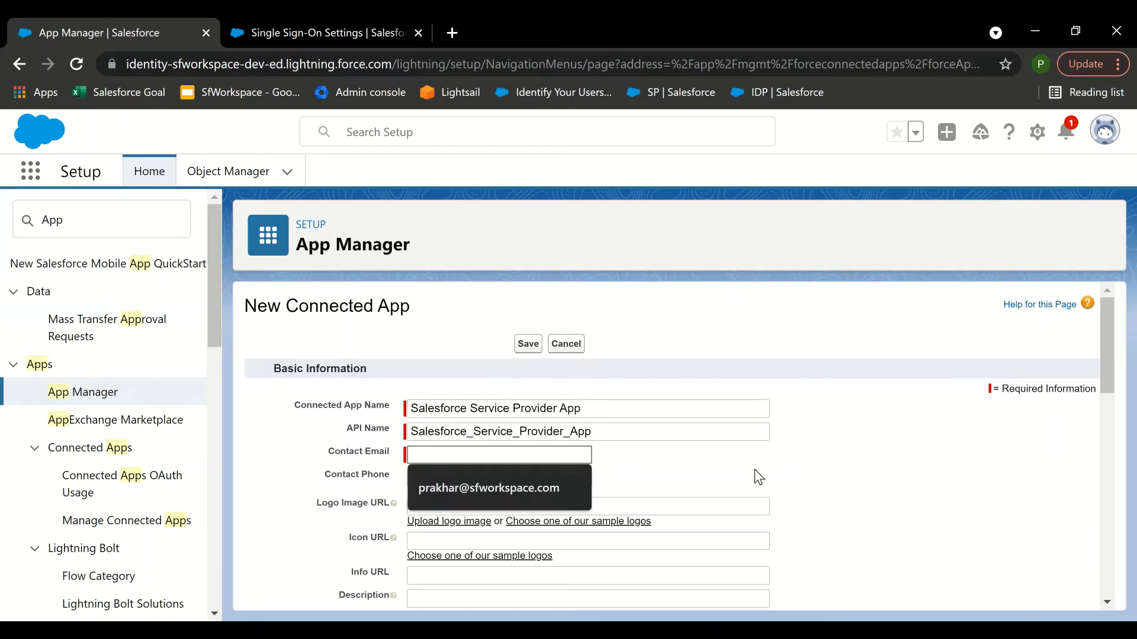
pyautogui.press('Down')
pyautogui.press('Return')
# Enable SAML in the connected app's web app settings.
pyautogui.scroll(-3, 765, 469)
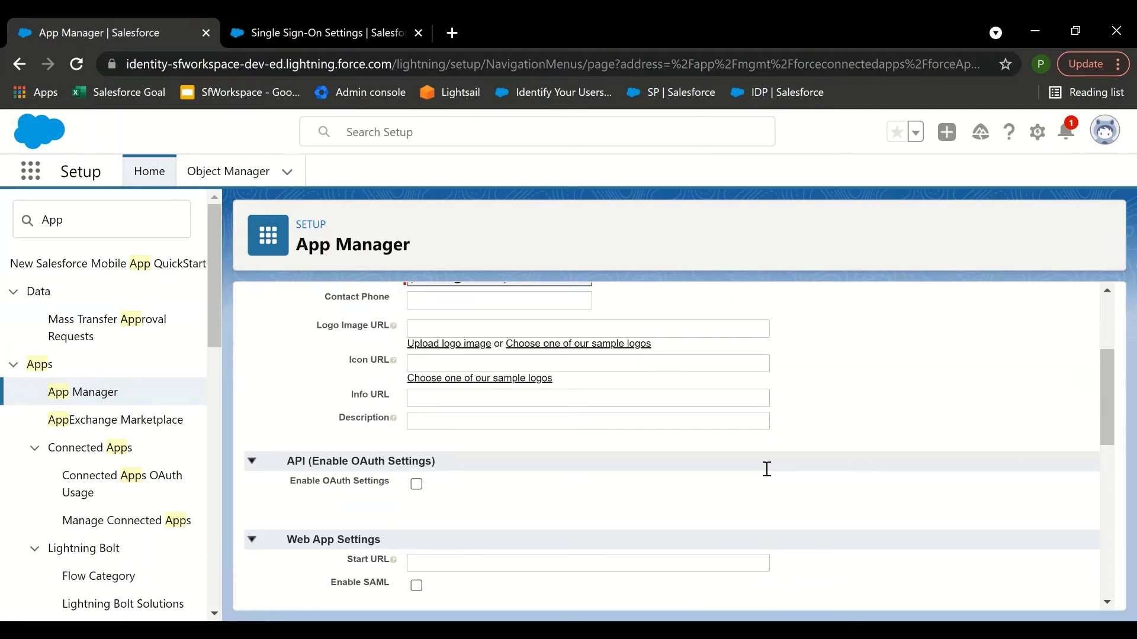
pyautogui.scroll(-2, 766, 468)
pyautogui.scroll(-2, 759, 443)
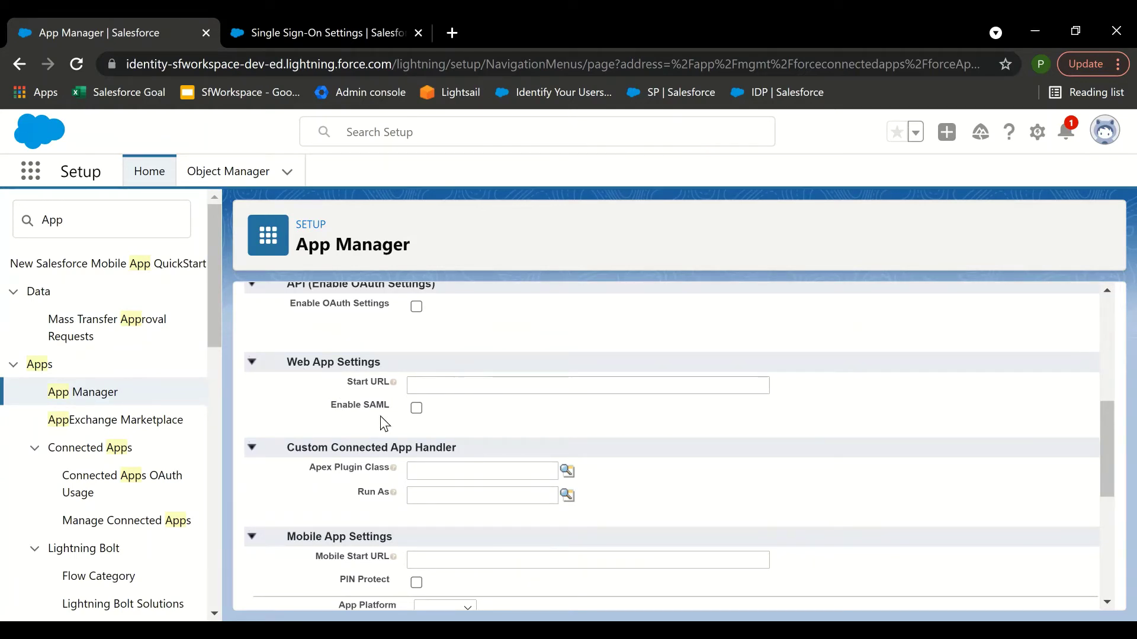
pyautogui.click(416, 408)
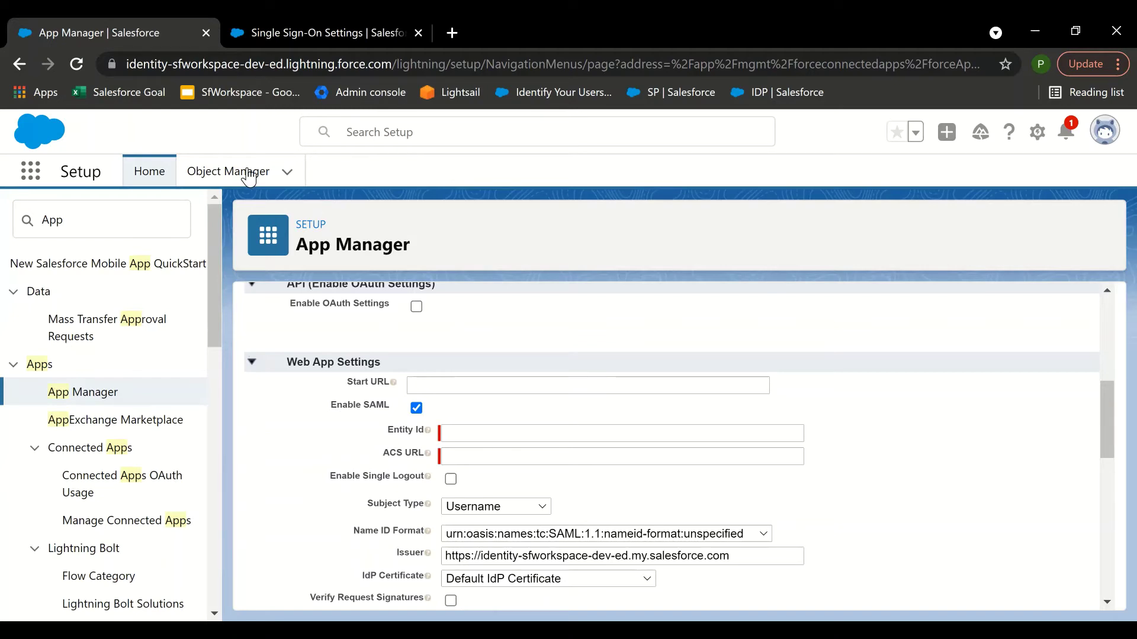
pyautogui.hotkey('ctrl', 'Tab')
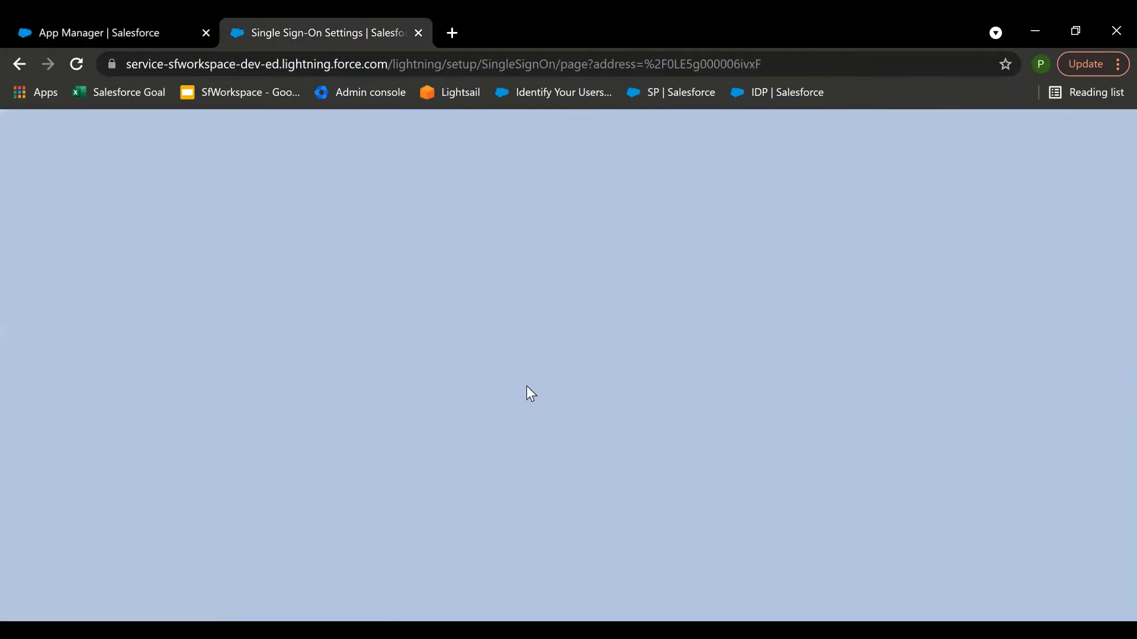
pyautogui.scroll(6, 841, 442)
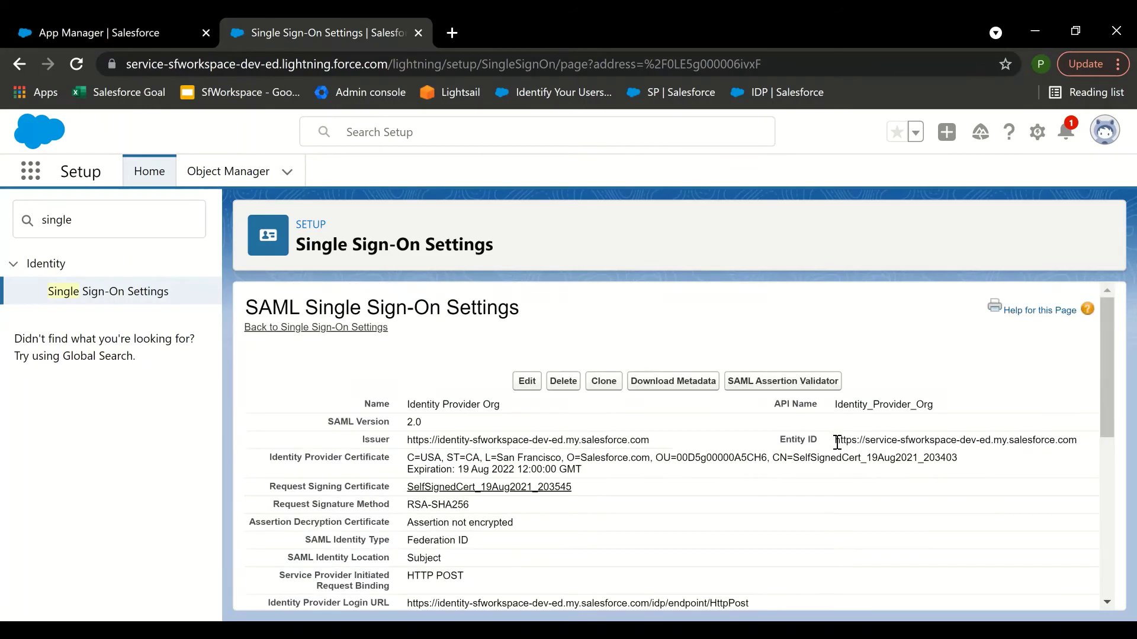
pyautogui.moveTo(836, 442); pyautogui.dragTo(1079, 442)
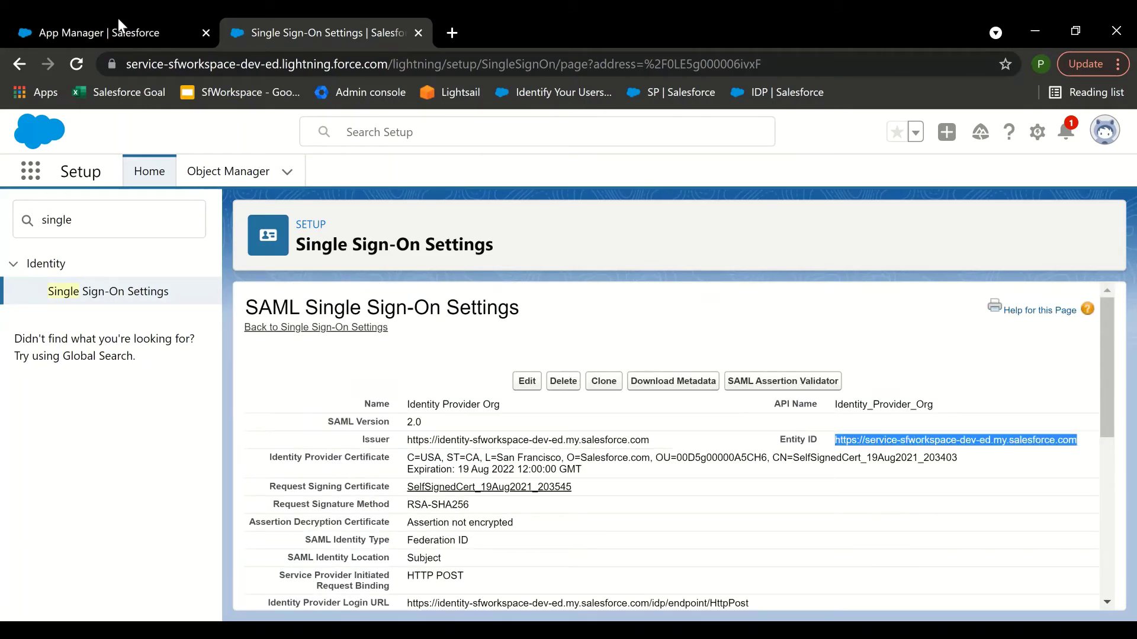
pyautogui.hotkey('ctrl', 'shift', 'Tab')
pyautogui.click(478, 434)
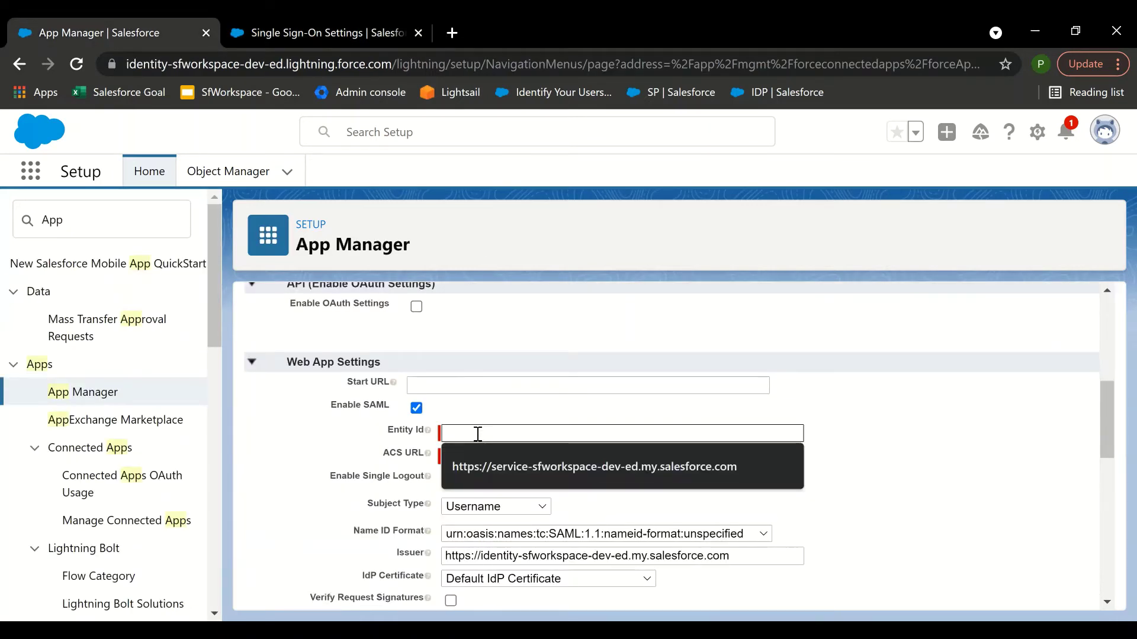
pyautogui.press('Down')
pyautogui.press('Return')
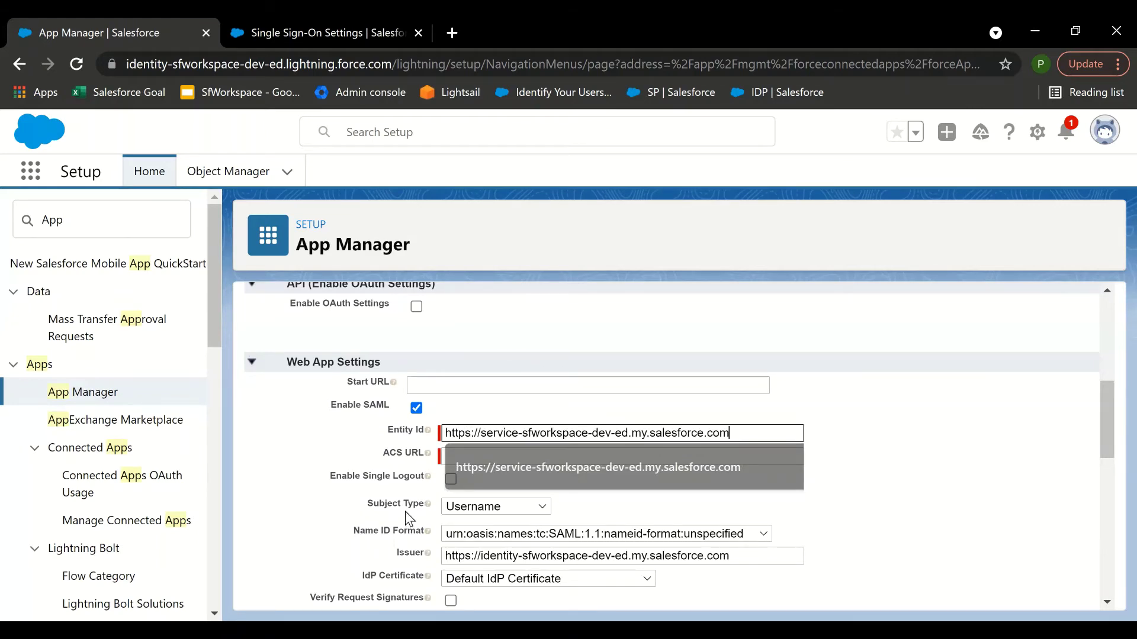
pyautogui.hotkey('ctrl', 'Tab')
pyautogui.tripleClick(654, 509)
pyautogui.hotkey('ctrl', 'c')
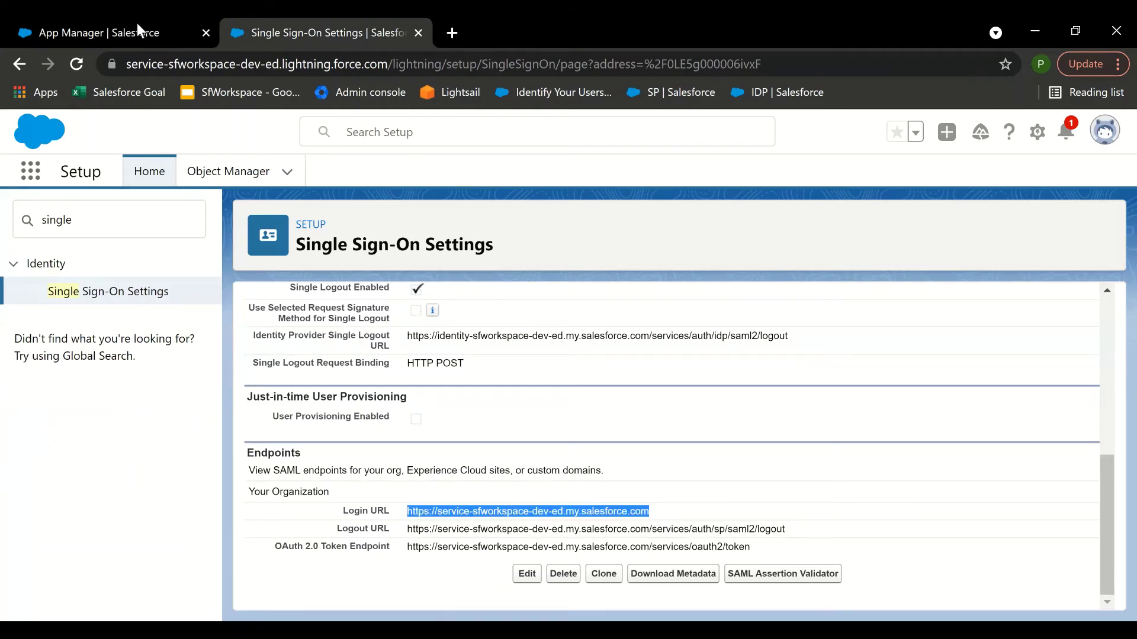
pyautogui.hotkey('ctrl', 'Tab')
pyautogui.hotkey('ctrl', 'v')
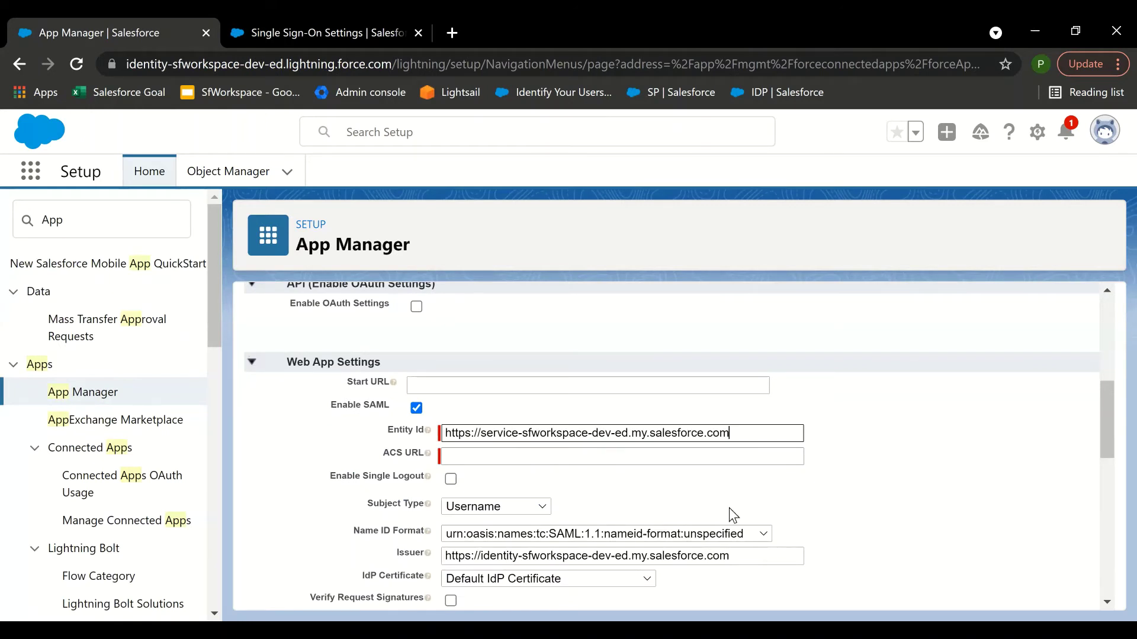
pyautogui.click(798, 458)
pyautogui.hotkey('ctrl', 'v')
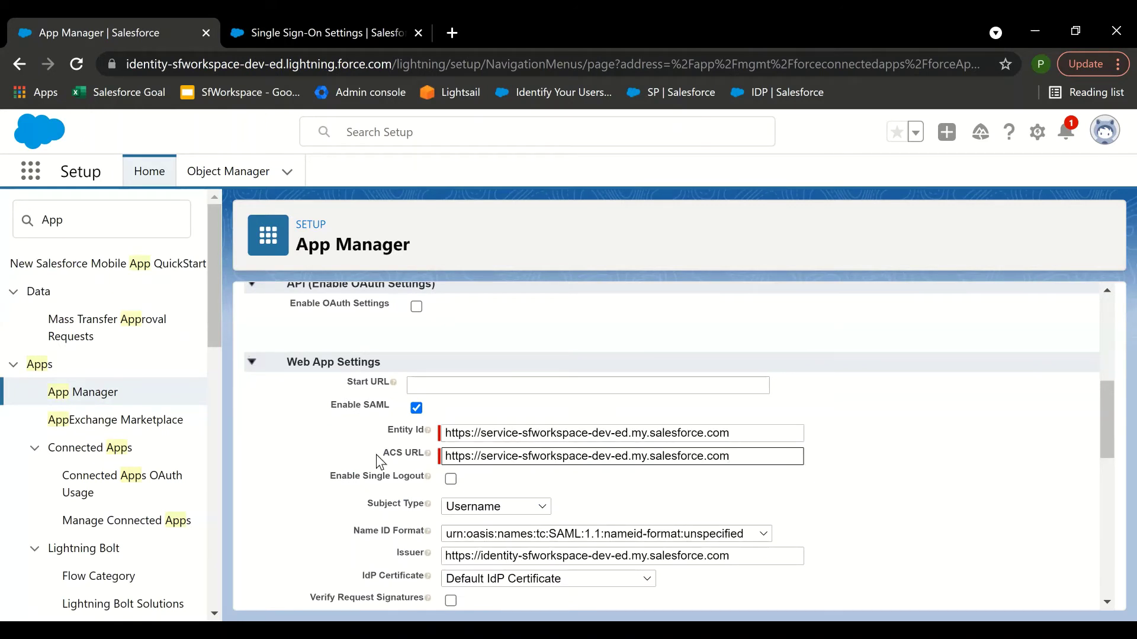
# Set the subject type to Federation ID and the IdP certificate to SelfSignedCert_19Aug2021_203403.
pyautogui.scroll(-1, 375, 451)
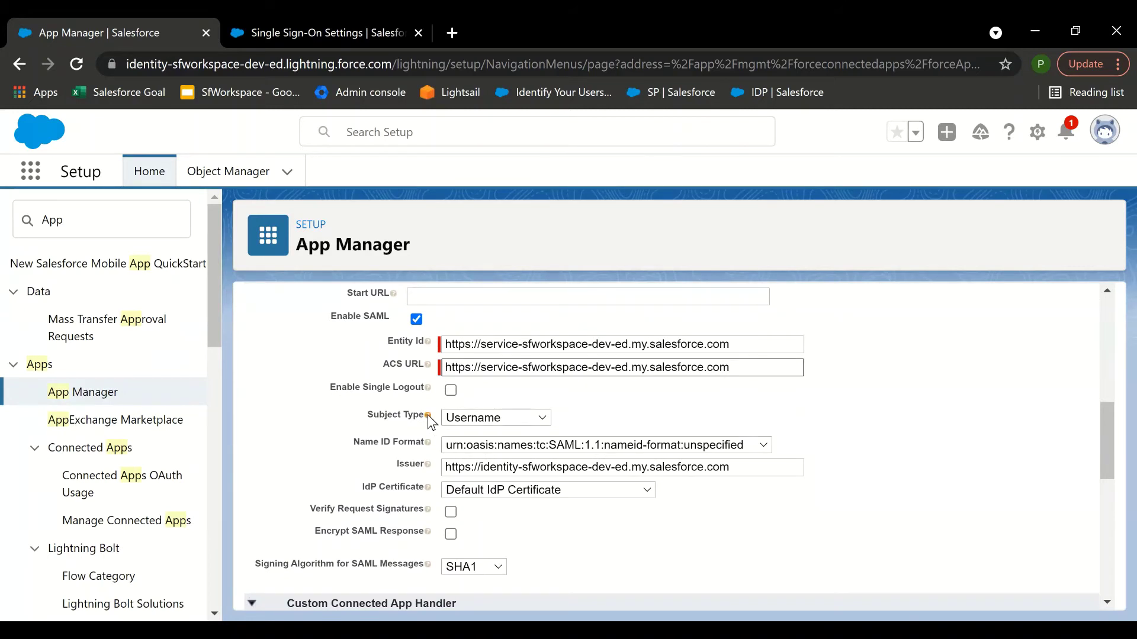
pyautogui.moveTo(428, 414)
pyautogui.click(540, 418)
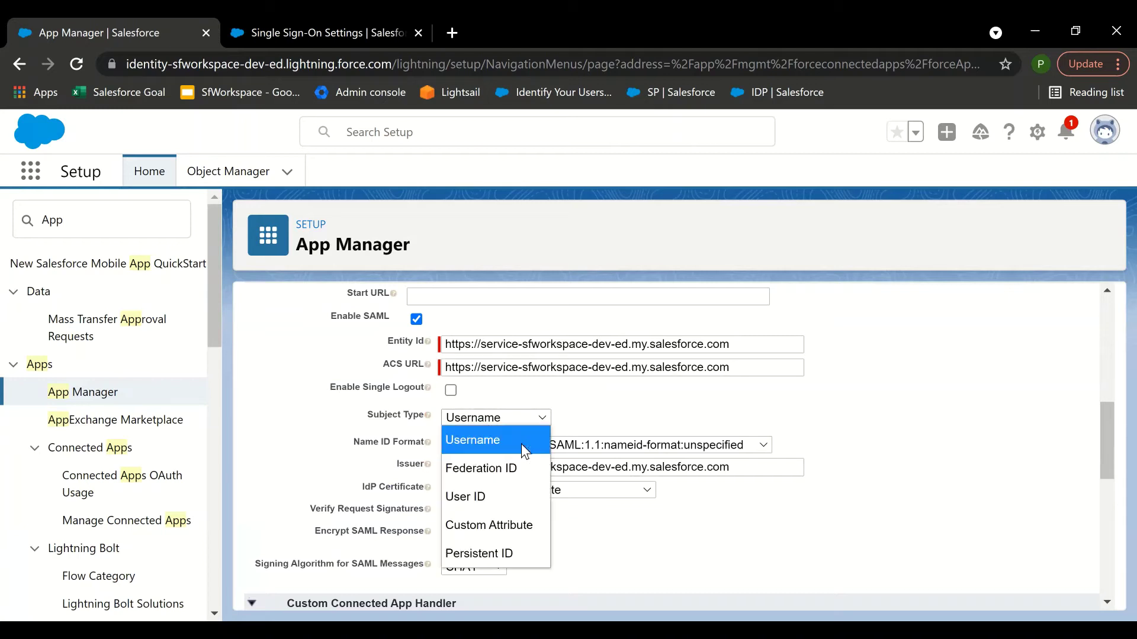
pyautogui.click(515, 467)
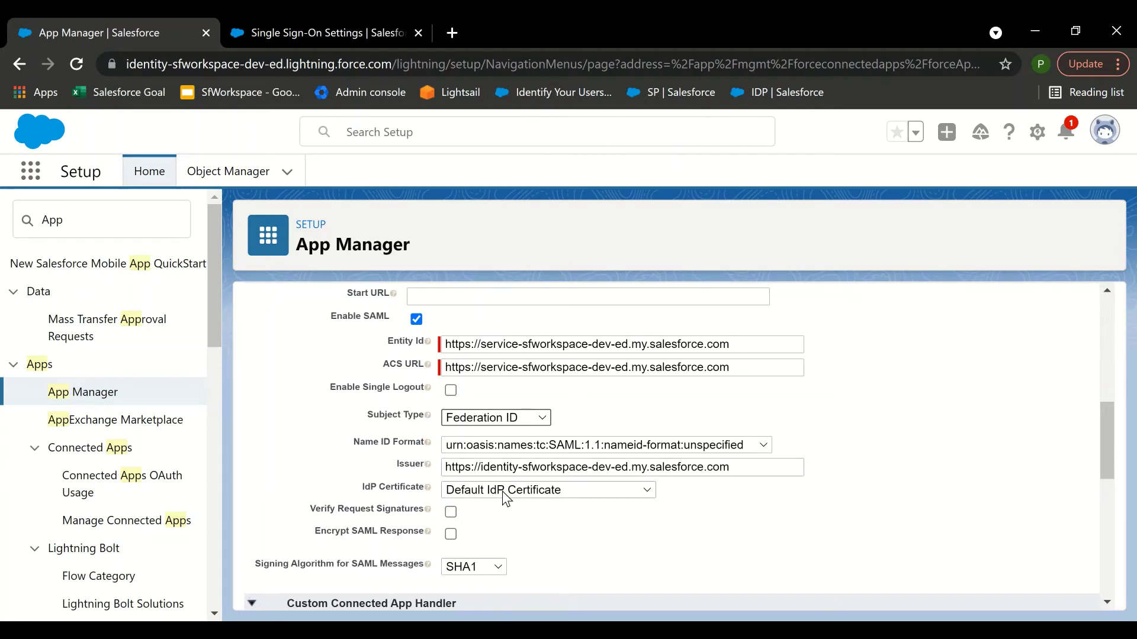
pyautogui.click(610, 495)
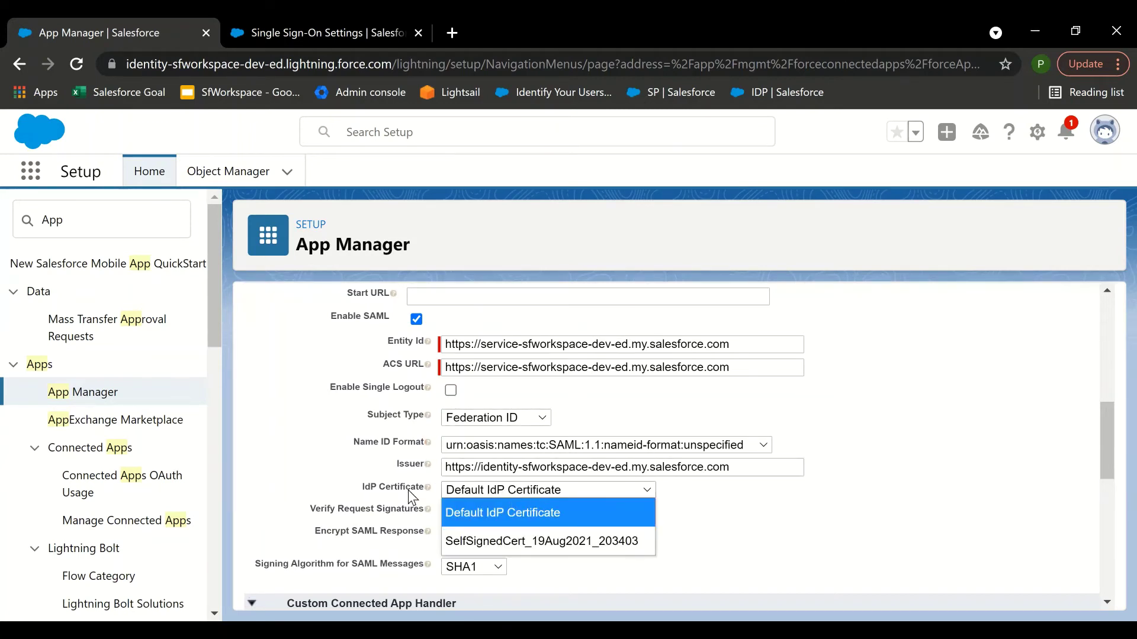
pyautogui.click(586, 542)
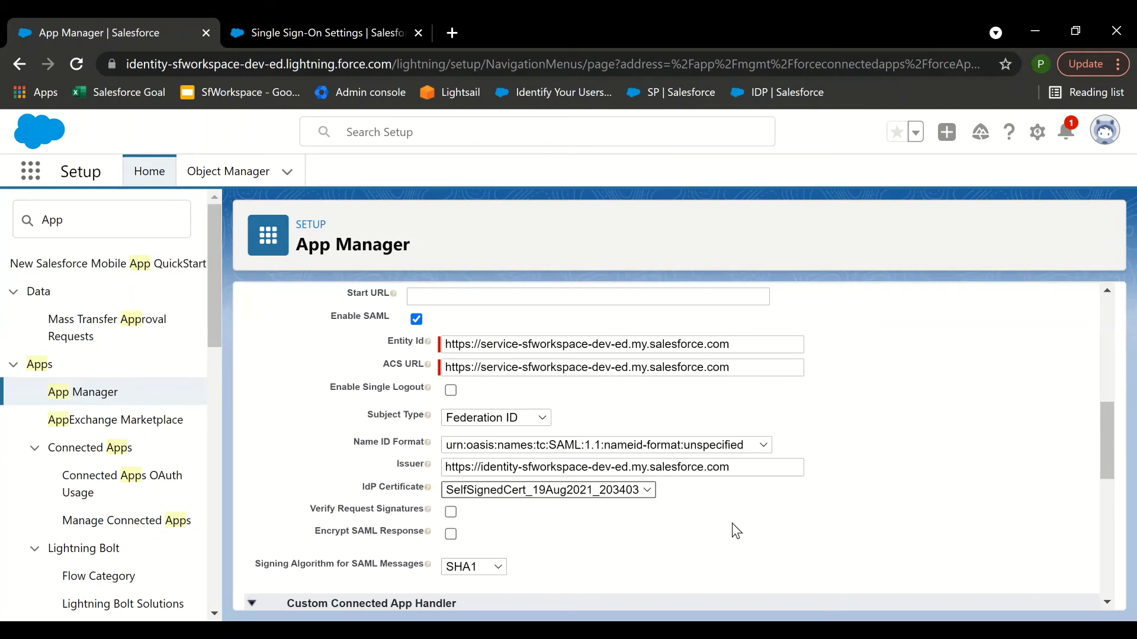
# Review the remaining signature, encryption, handler, mobile and canvas settings and save the connected app.
pyautogui.scroll(-2, 732, 524)
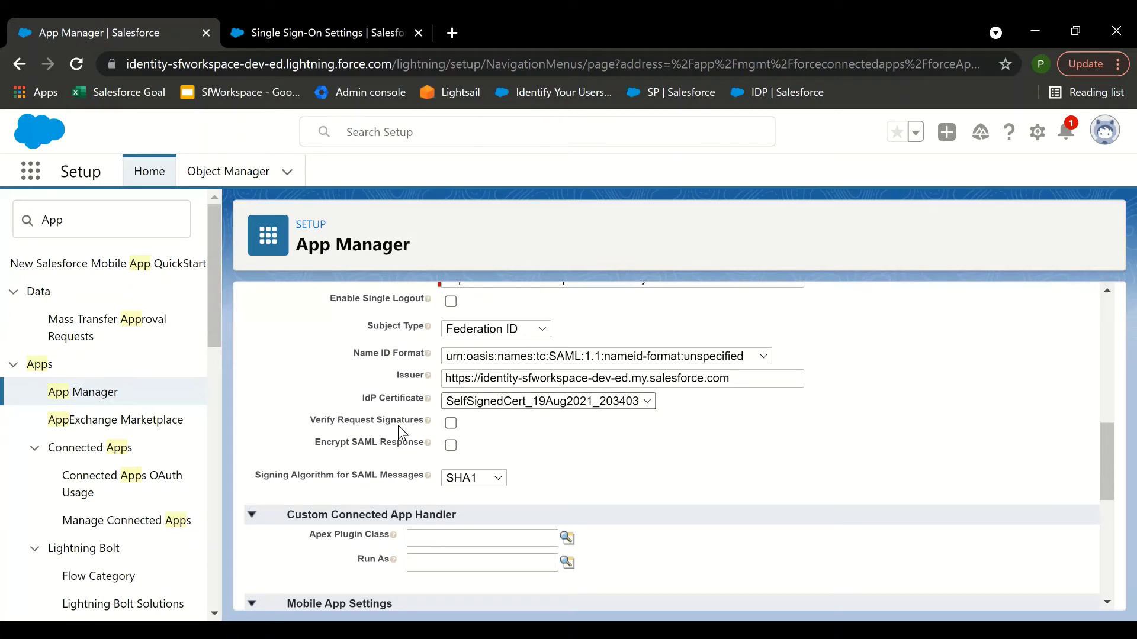
pyautogui.click(450, 423)
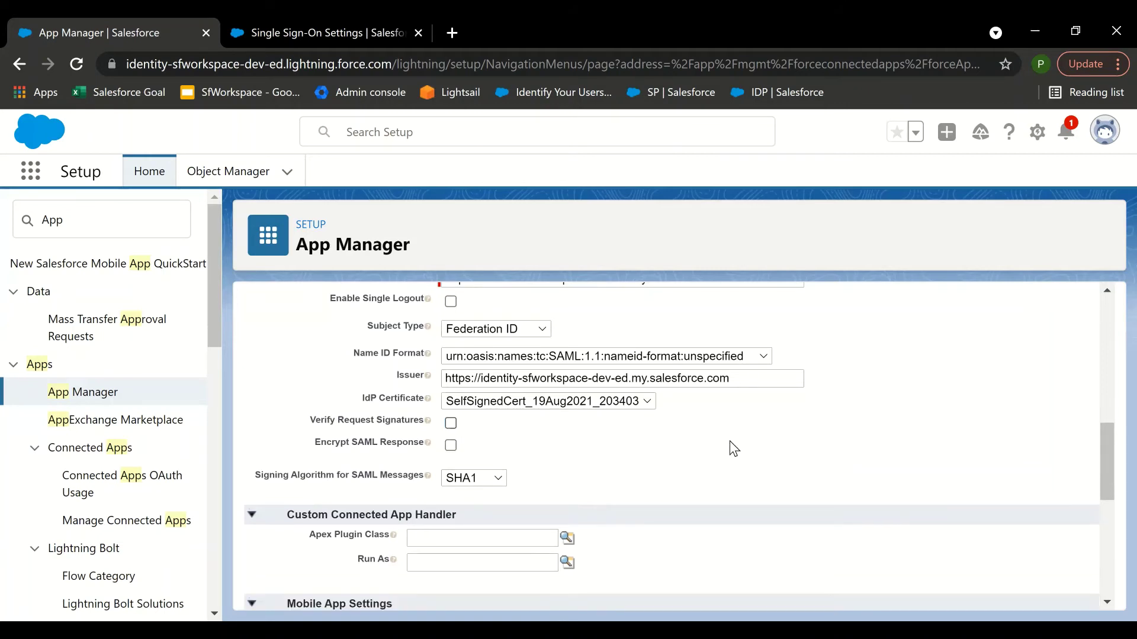
pyautogui.scroll(-1, 731, 440)
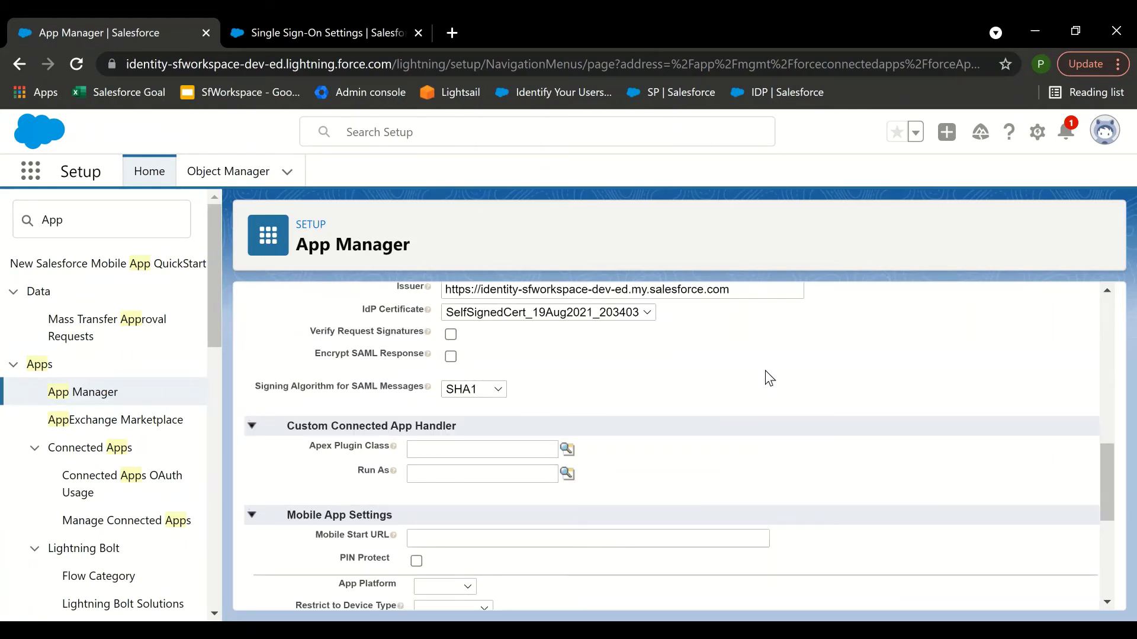
pyautogui.scroll(-1, 769, 378)
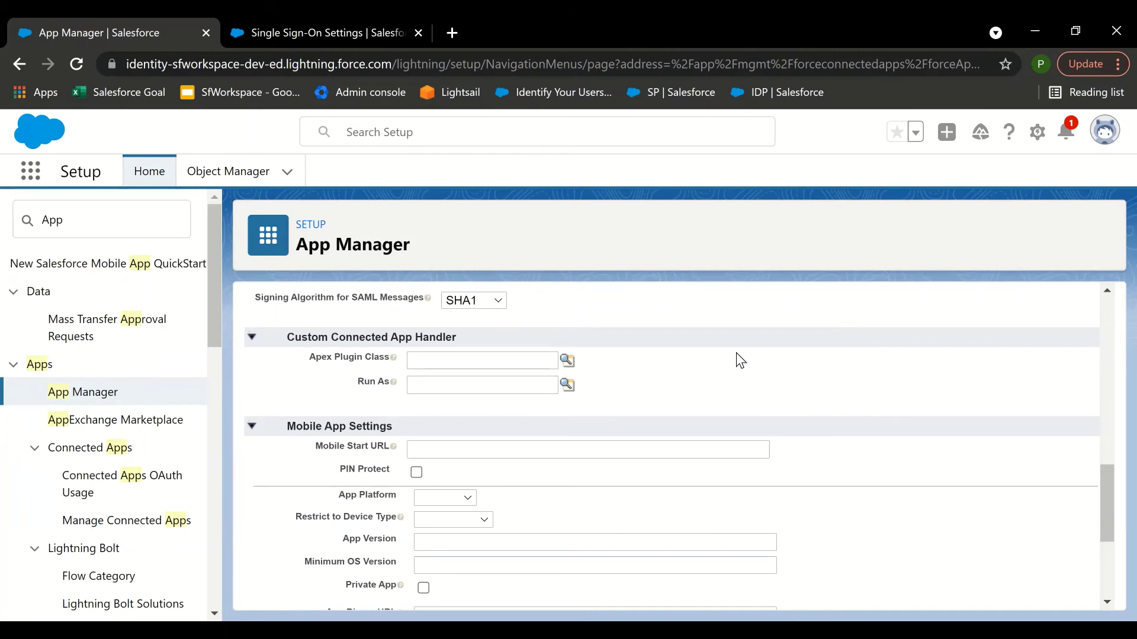
pyautogui.scroll(1, 722, 346)
pyautogui.scroll(-1, 722, 346)
pyautogui.scroll(-1, 723, 353)
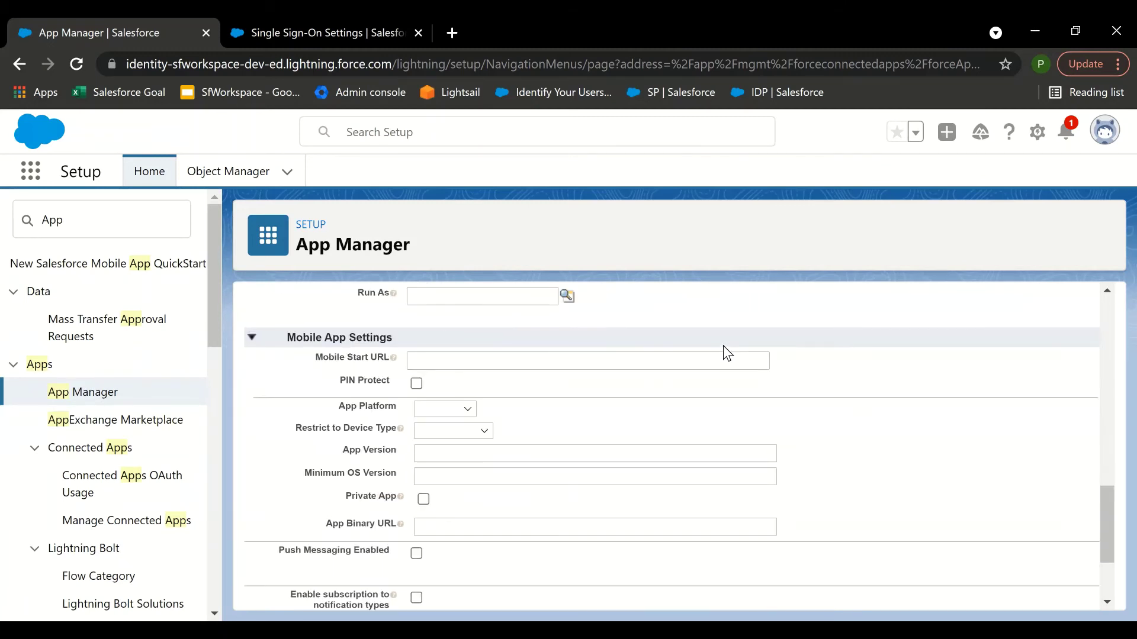
pyautogui.scroll(-2, 723, 346)
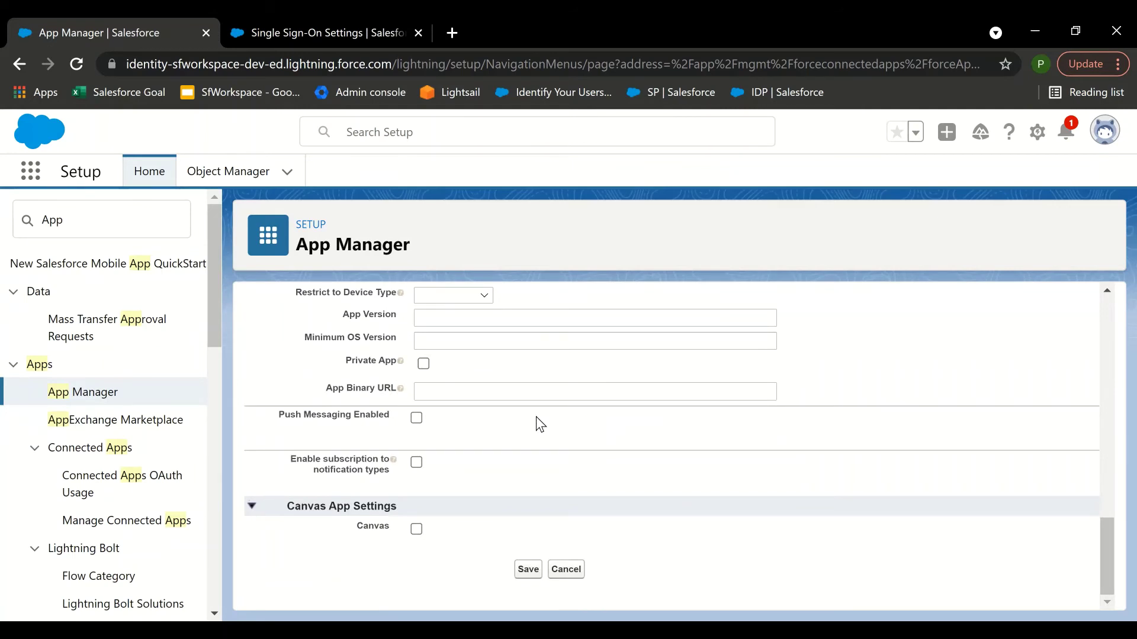
pyautogui.scroll(6, 535, 417)
pyautogui.scroll(-2, 537, 409)
pyautogui.scroll(-1, 539, 412)
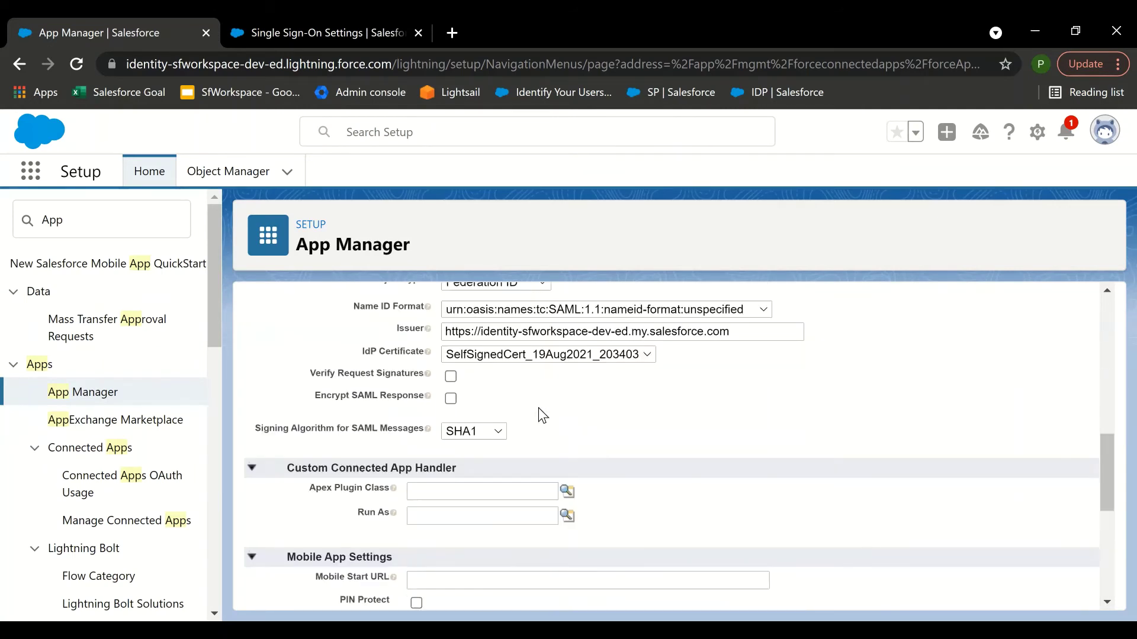
pyautogui.scroll(-1, 533, 533)
pyautogui.scroll(-4, 530, 579)
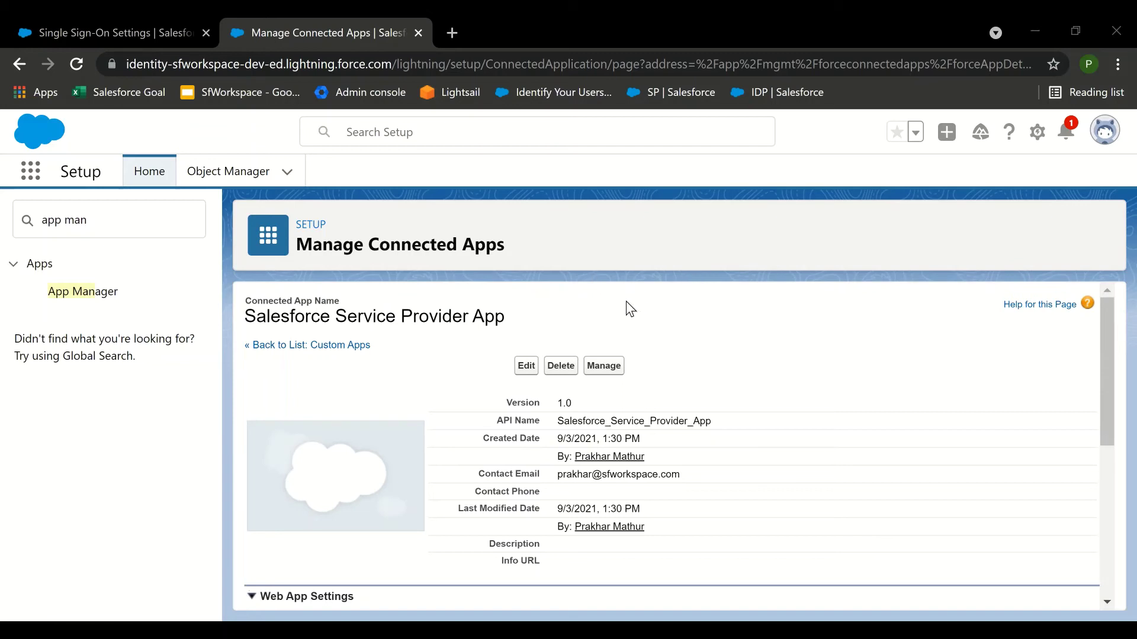
# Open the profile assignments of Salesforce Service Provider App and save them with System Administrator selected.
pyautogui.click(609, 369)
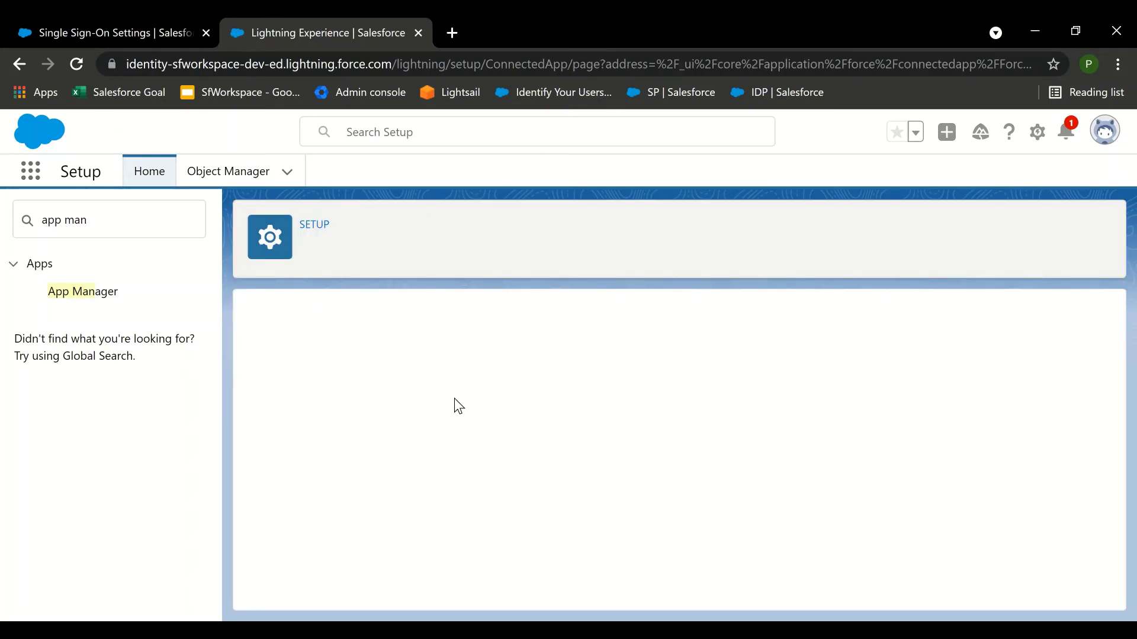
pyautogui.scroll(-10, 415, 403)
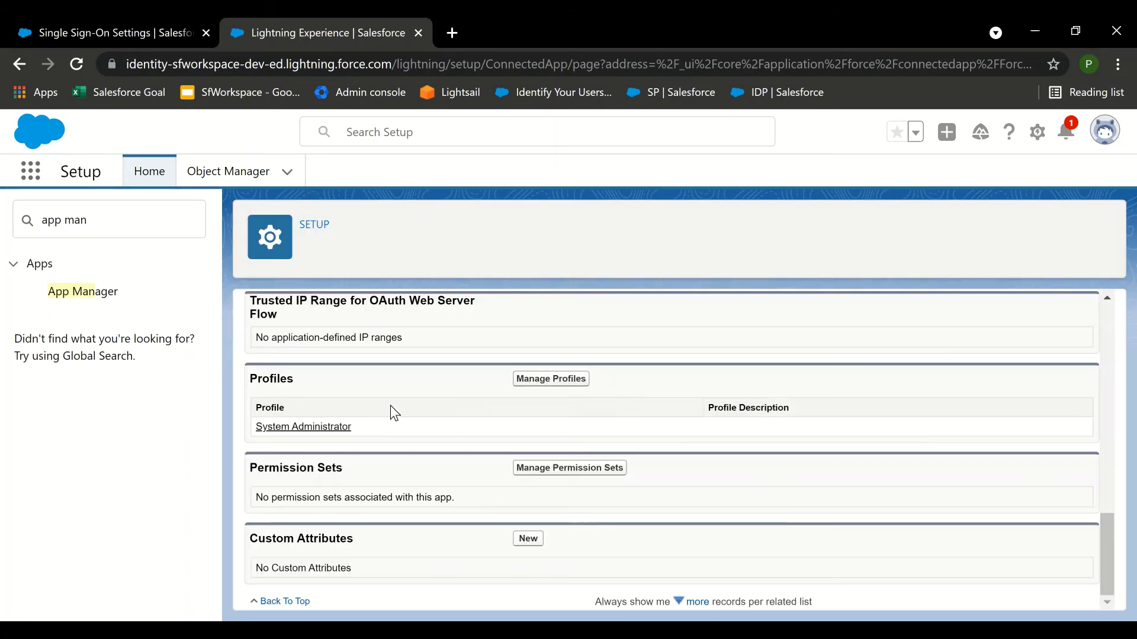
pyautogui.doubleClick(265, 379)
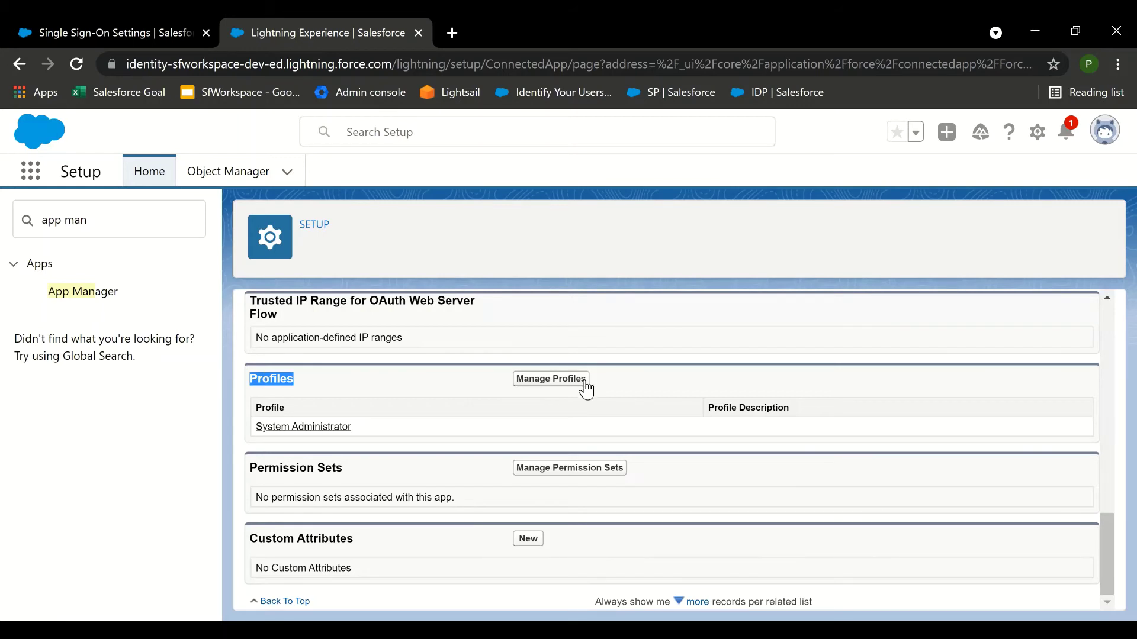
pyautogui.click(297, 414)
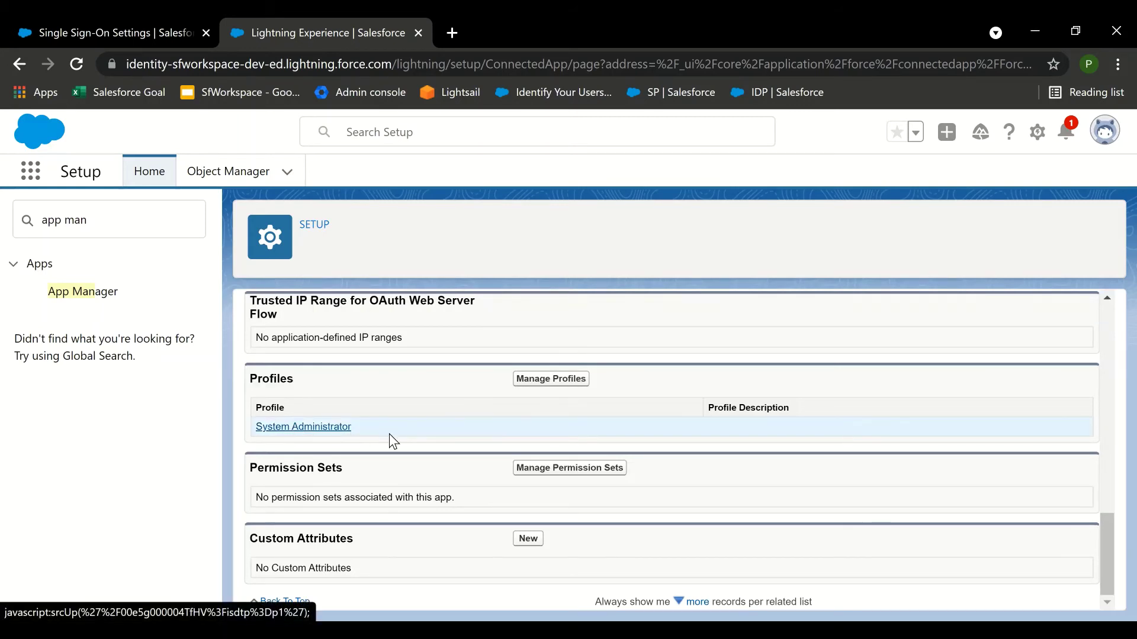
pyautogui.click(551, 380)
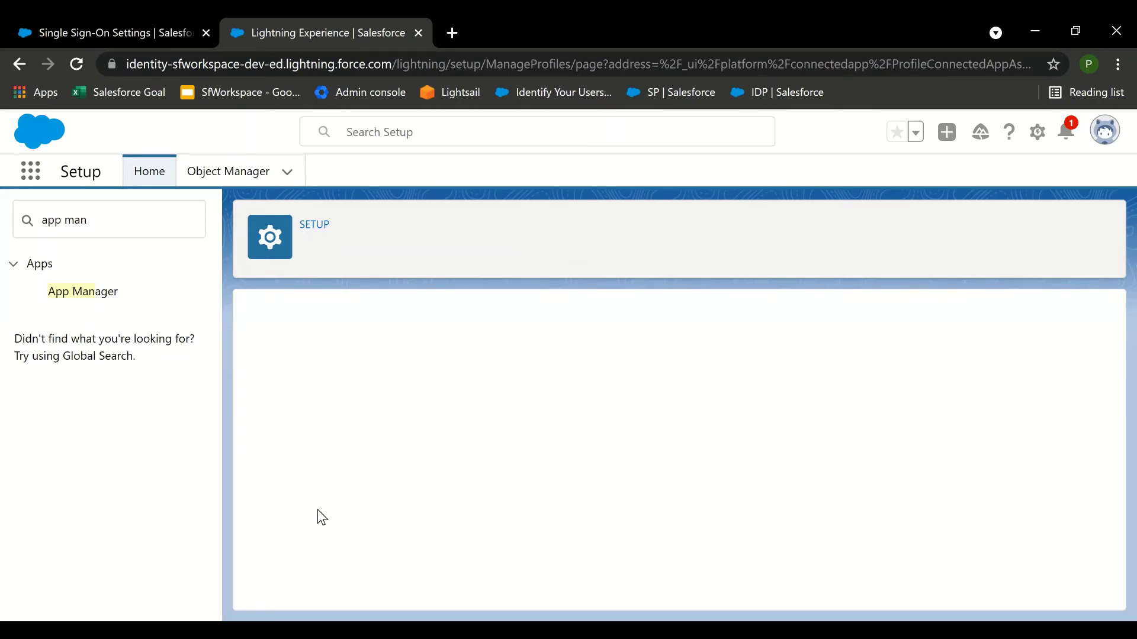
pyautogui.scroll(-10, 455, 494)
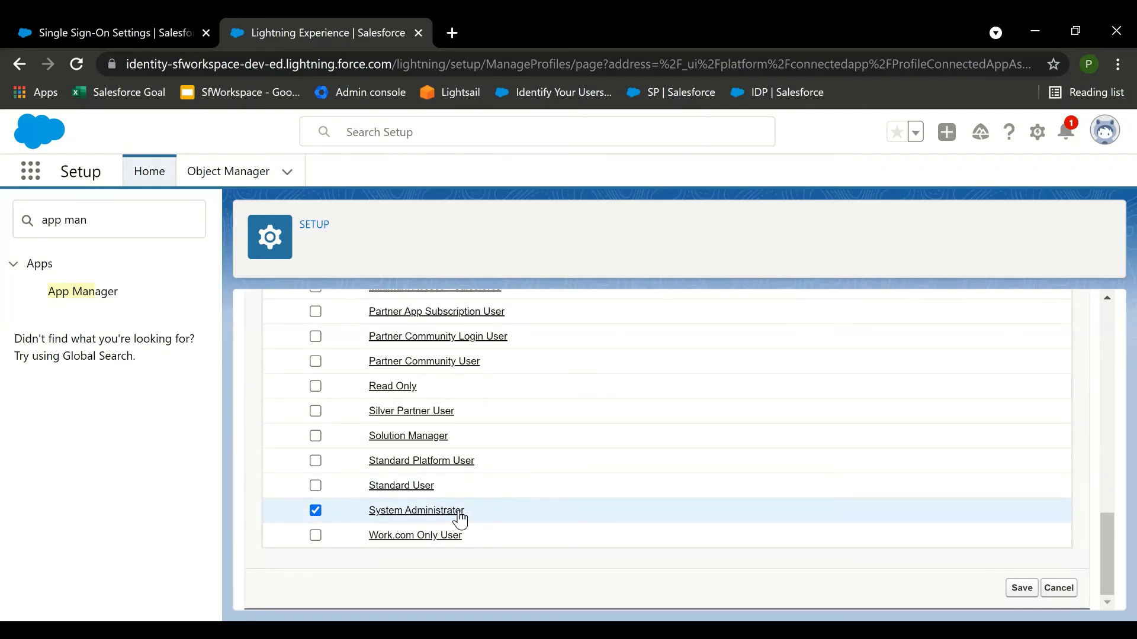
pyautogui.click(1020, 588)
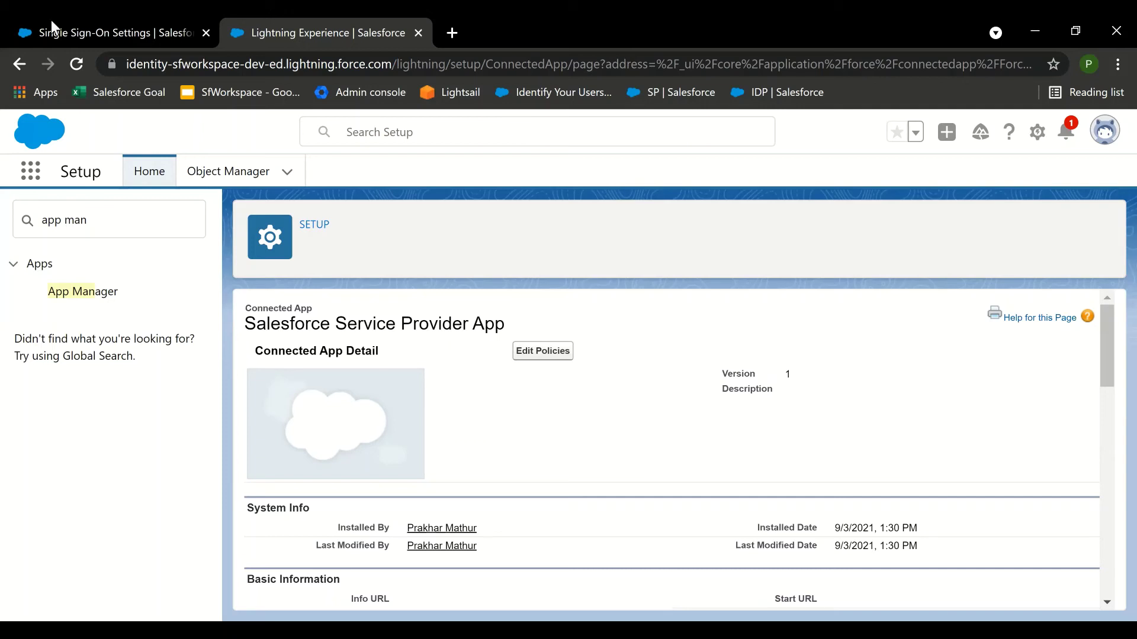
# Switch to the service provider org and open its My Domain settings at the Authentication Configuration section.
pyautogui.click(75, 34)
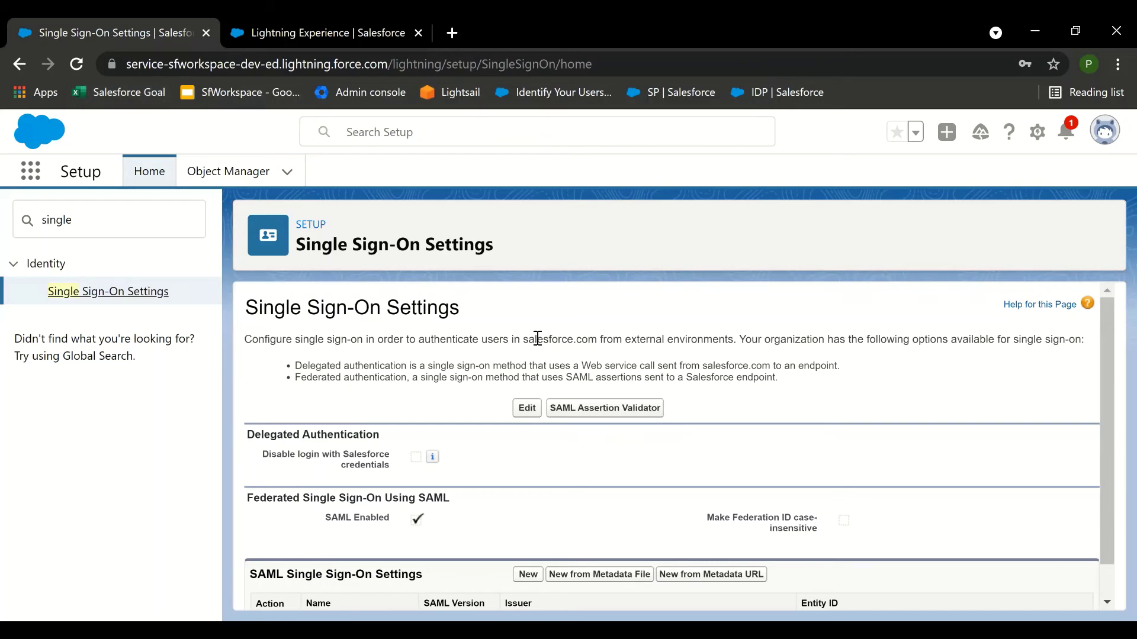
pyautogui.scroll(-1, 382, 354)
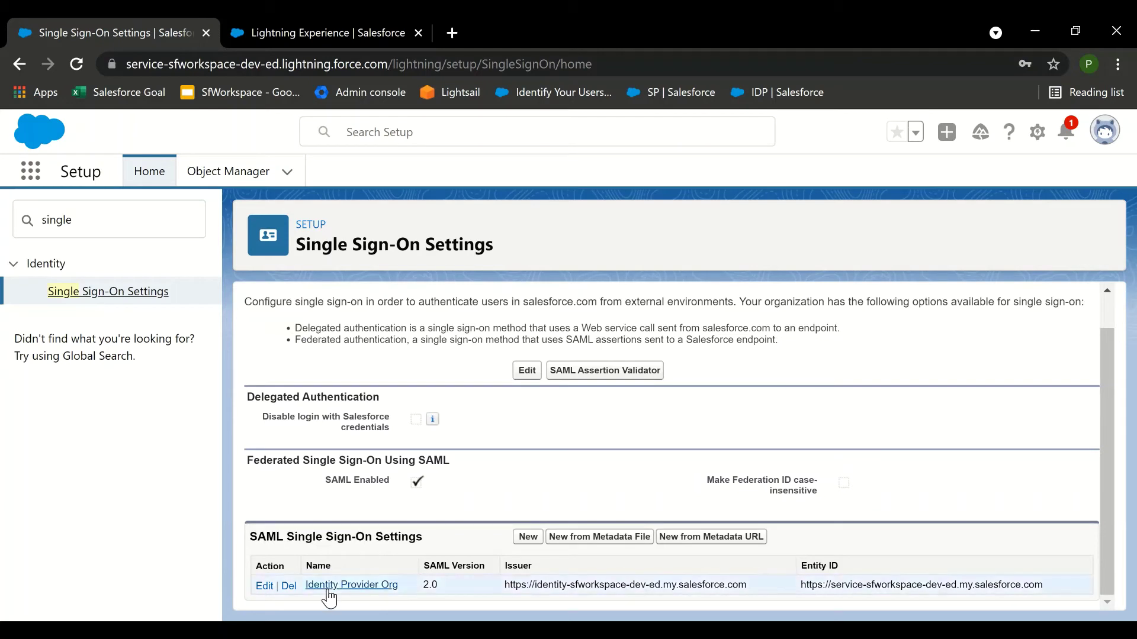
pyautogui.click(351, 585)
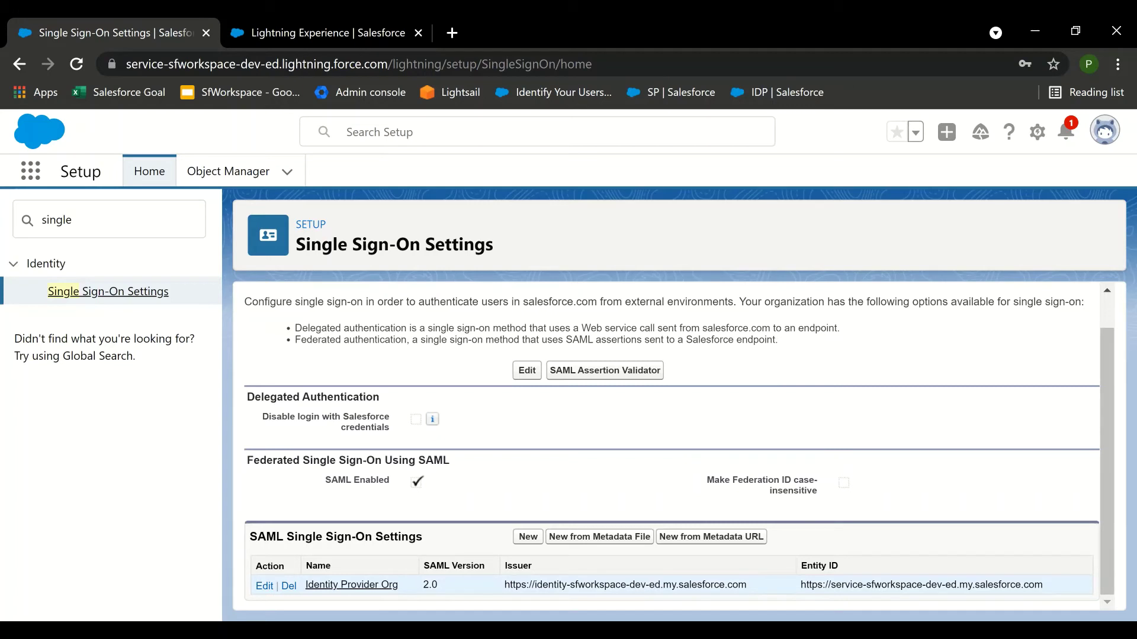
pyautogui.click(86, 217)
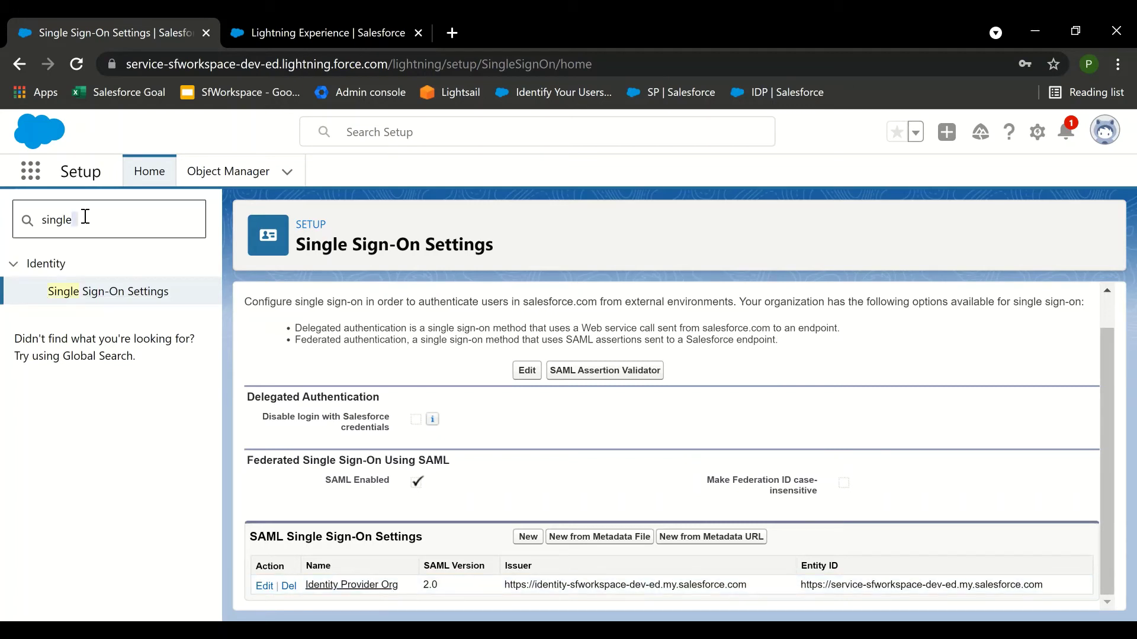
pyautogui.press('BackSpace')
pyautogui.press('BackSpace')
pyautogui.press('BackSpace')
pyautogui.press('BackSpace')
pyautogui.press('BackSpace')
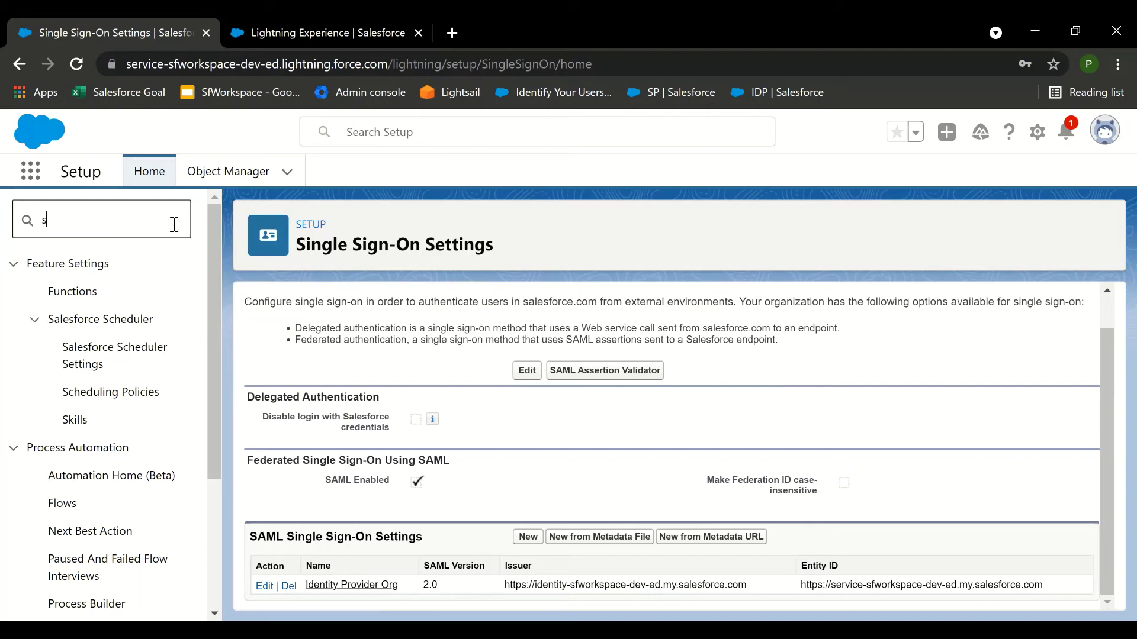
pyautogui.press('BackSpace')
pyautogui.write('My domain')
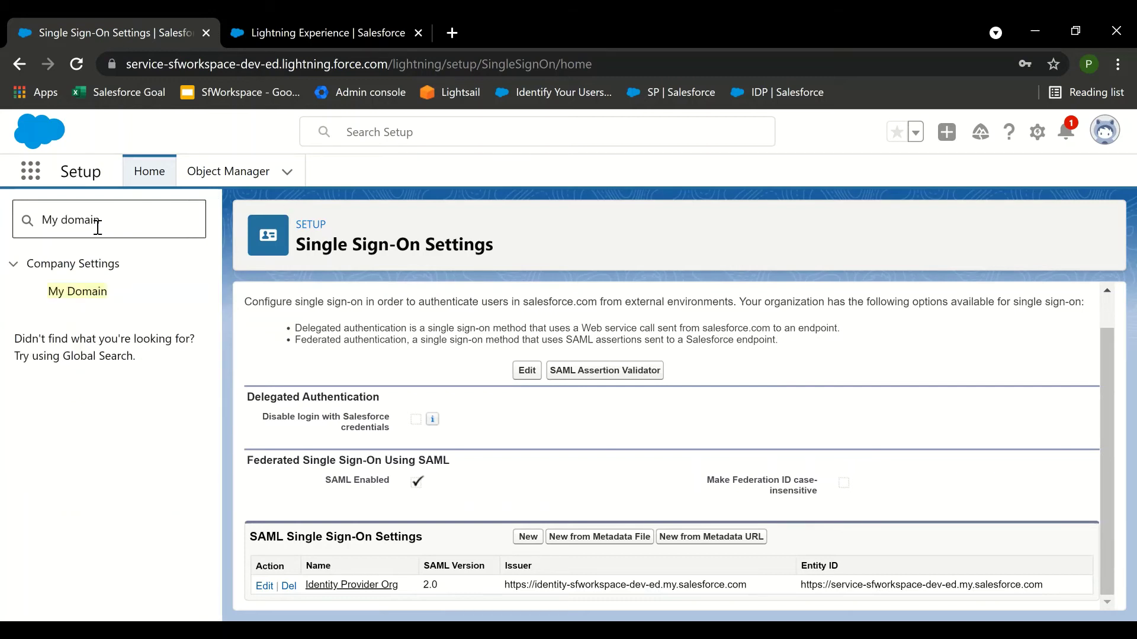
pyautogui.click(78, 292)
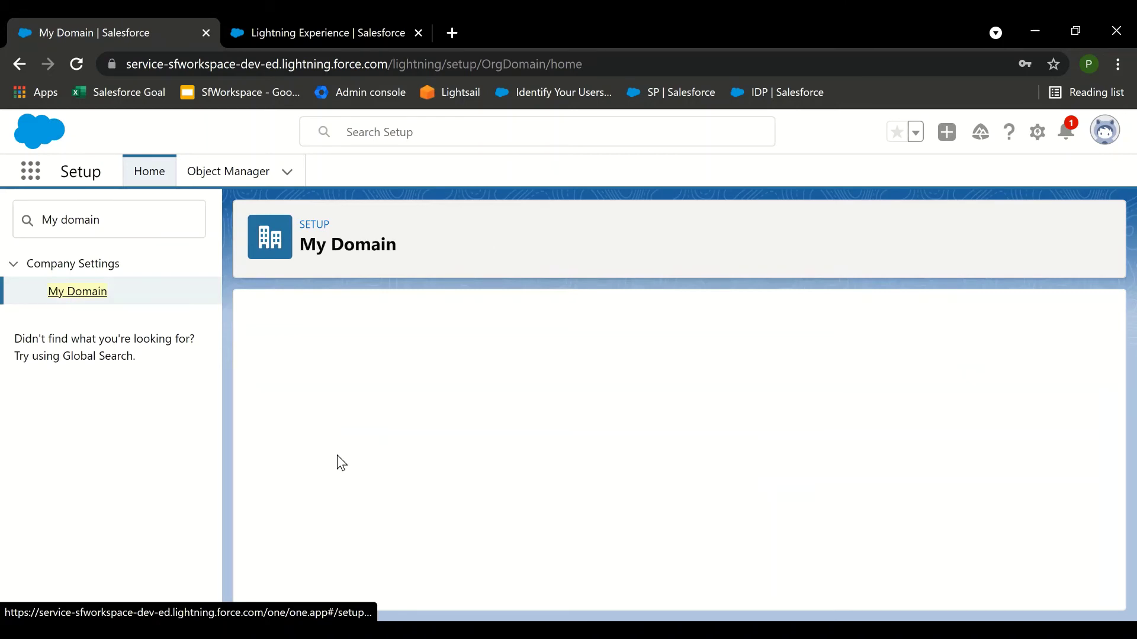
pyautogui.scroll(-5, 272, 345)
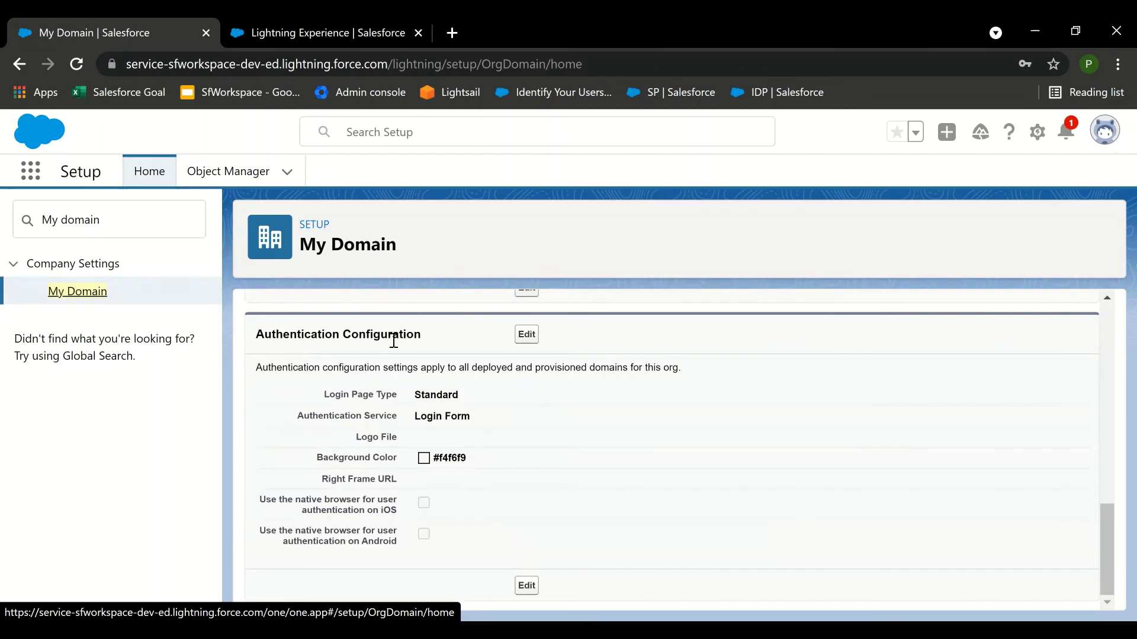
# Enable Identity Provider Org as an authentication service alongside Login Form in the Authentication Configuration and save.
pyautogui.click(533, 337)
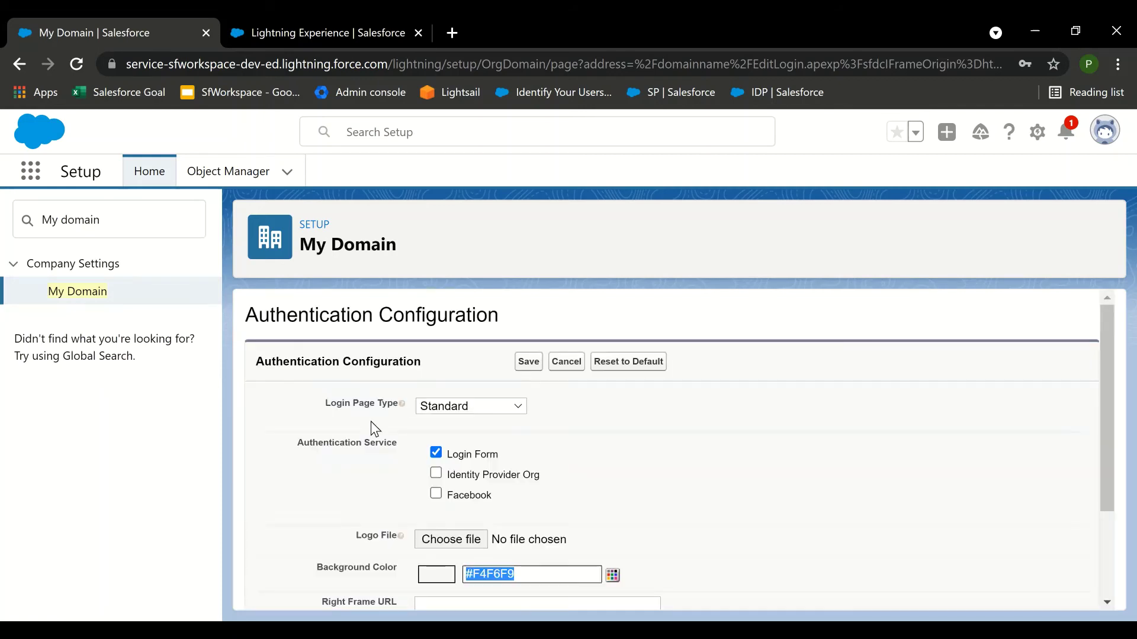
pyautogui.scroll(-3, 433, 394)
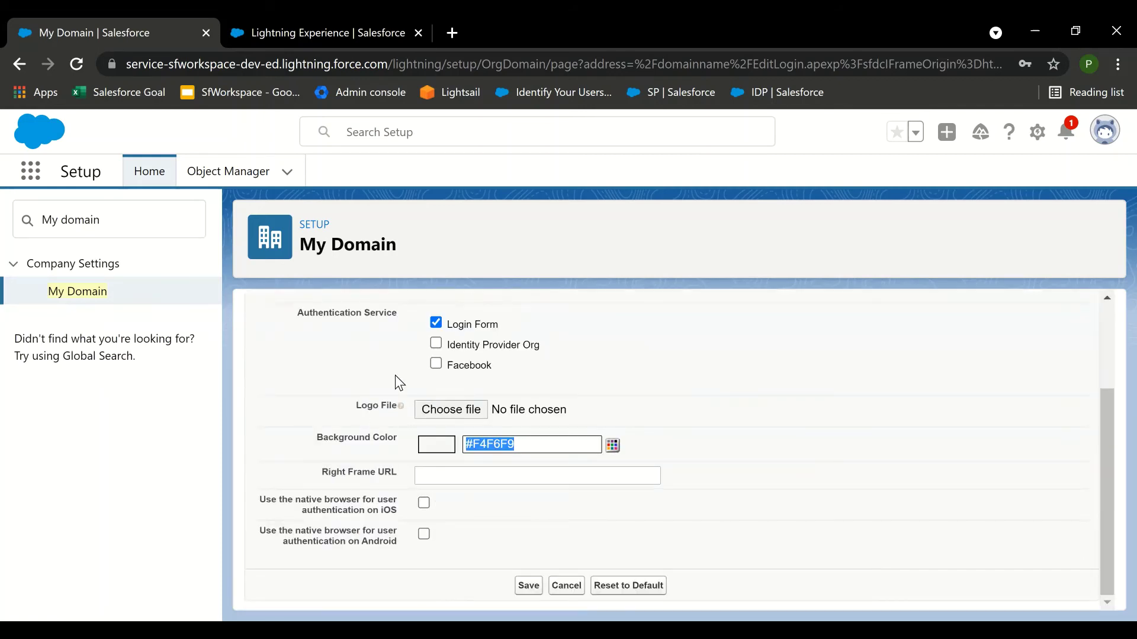
pyautogui.scroll(3, 395, 375)
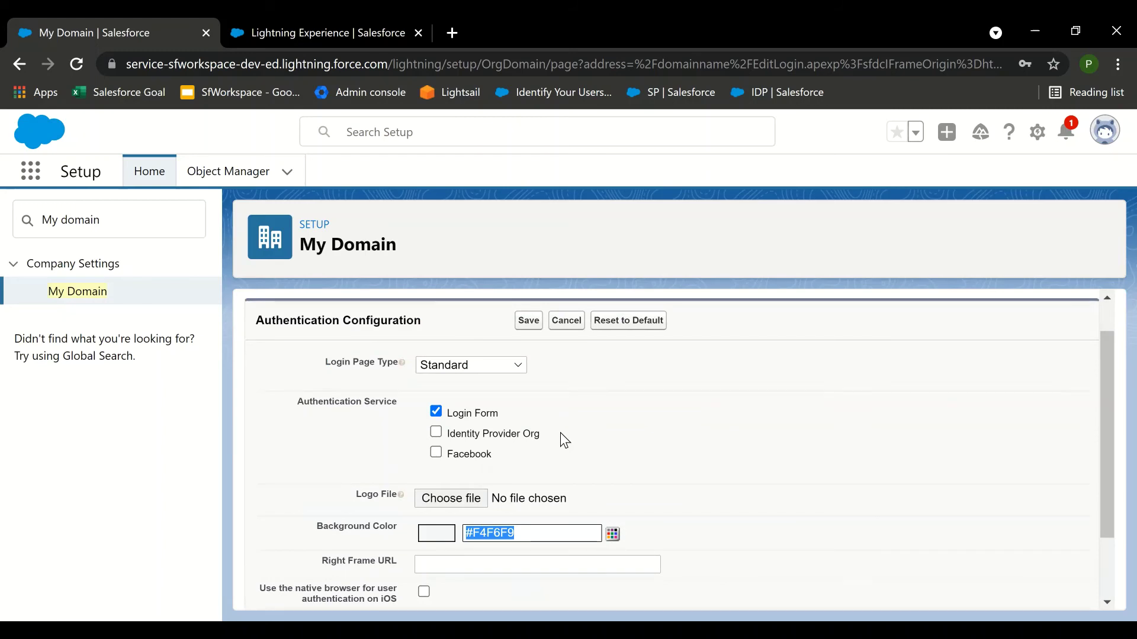
pyautogui.moveTo(507, 437); pyautogui.dragTo(570, 436)
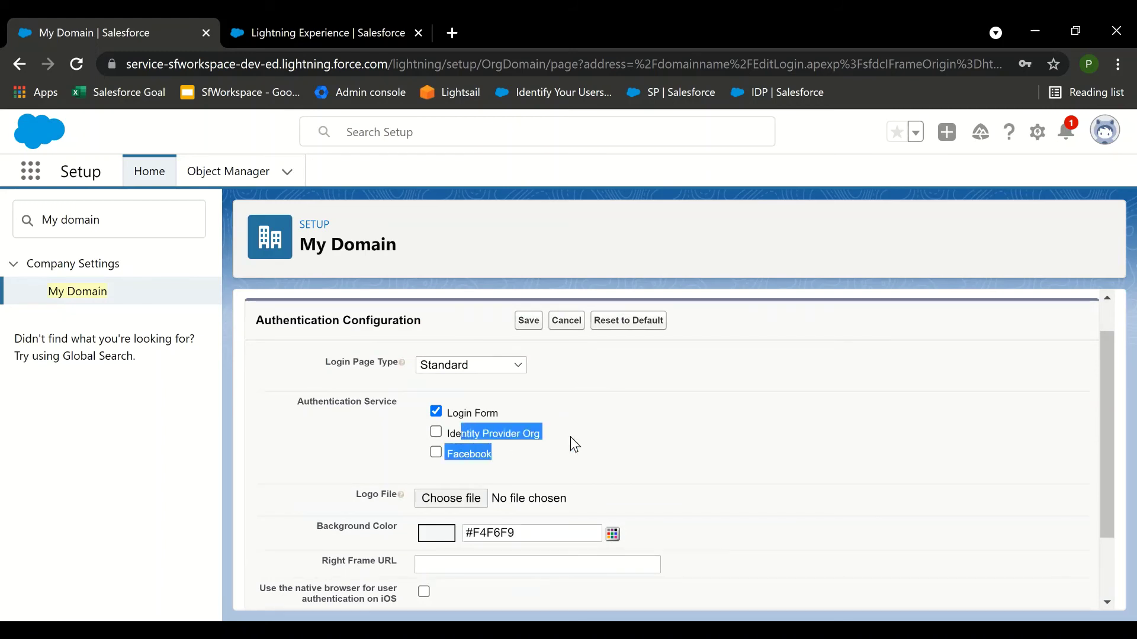
pyautogui.click(570, 436)
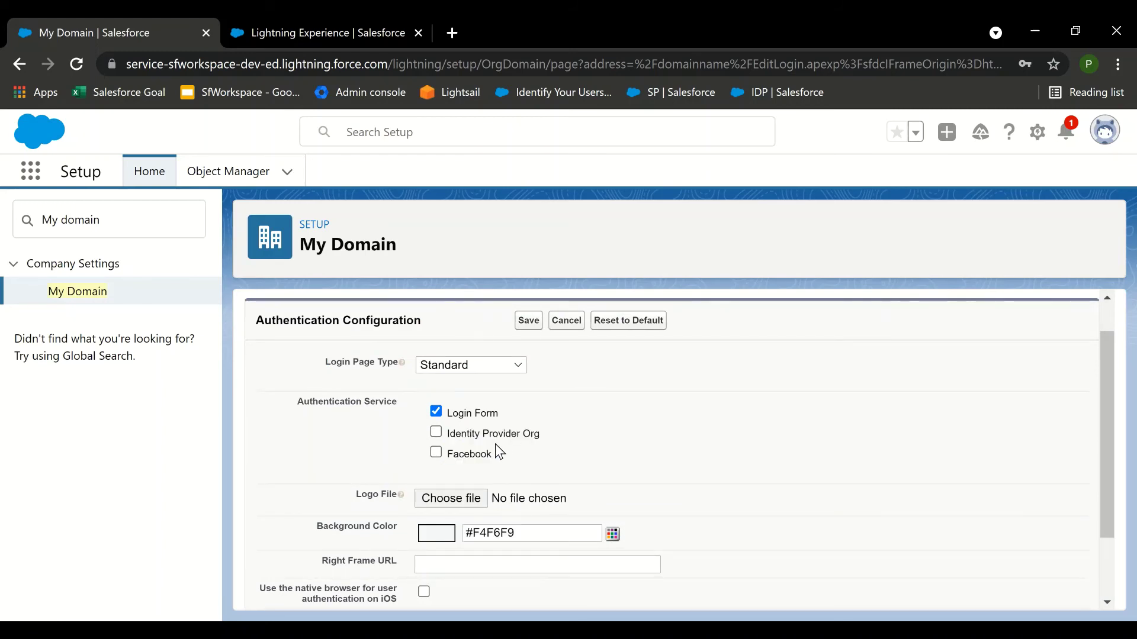
pyautogui.click(437, 433)
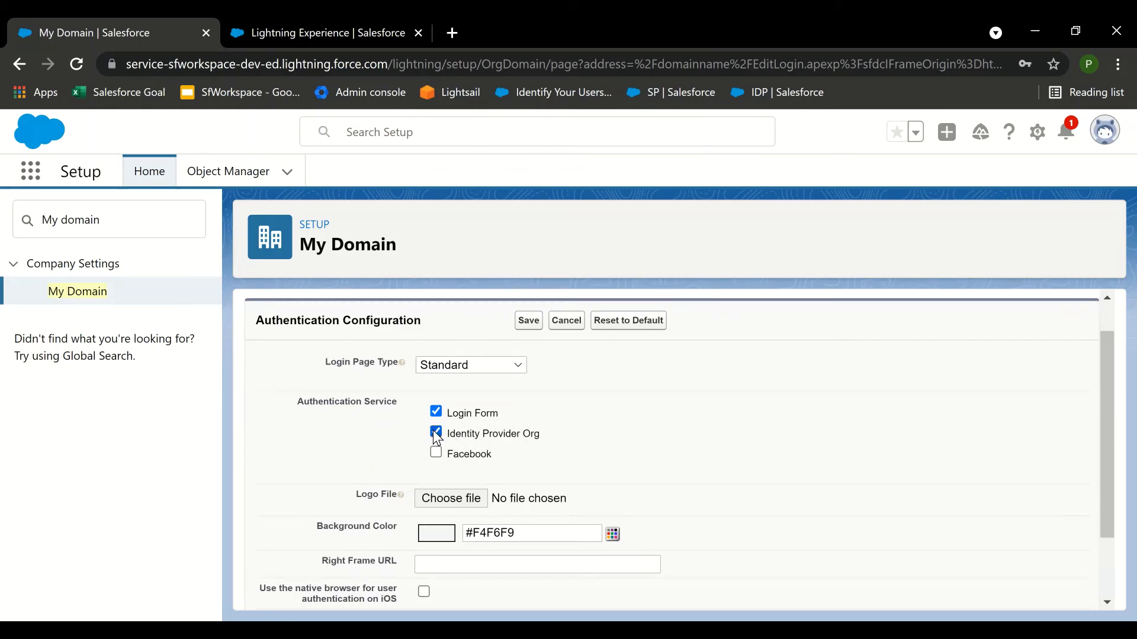
pyautogui.click(527, 326)
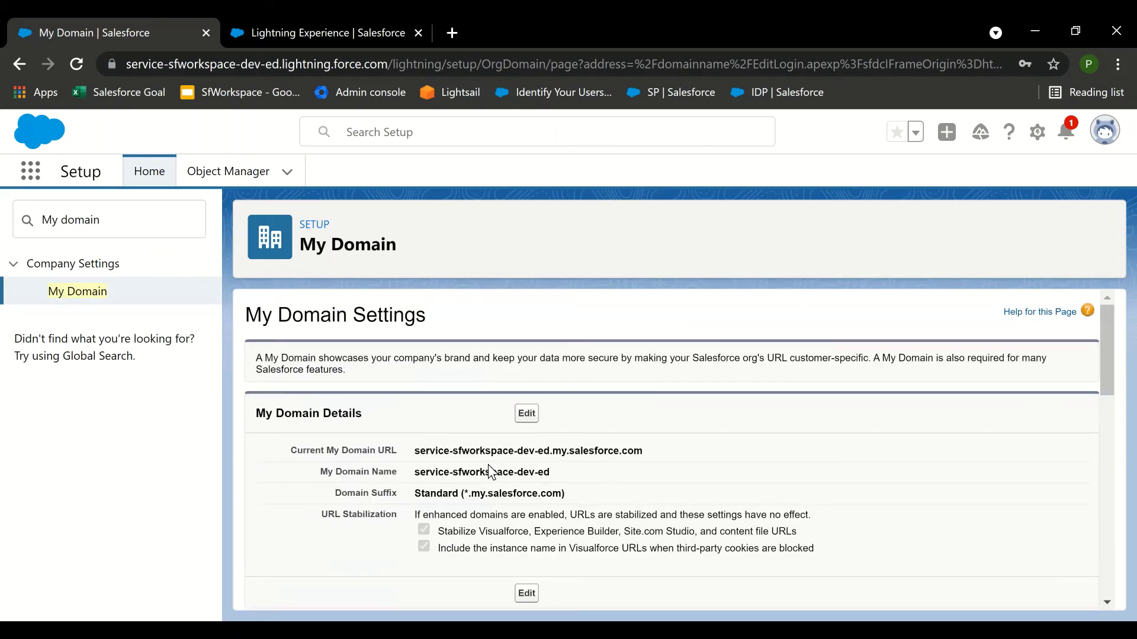
# Find and open the Users list in the service provider org's setup.
pyautogui.doubleClick(129, 222)
pyautogui.press('BackSpace')
pyautogui.press('BackSpace')
pyautogui.press('BackSpace')
pyautogui.press('BackSpace')
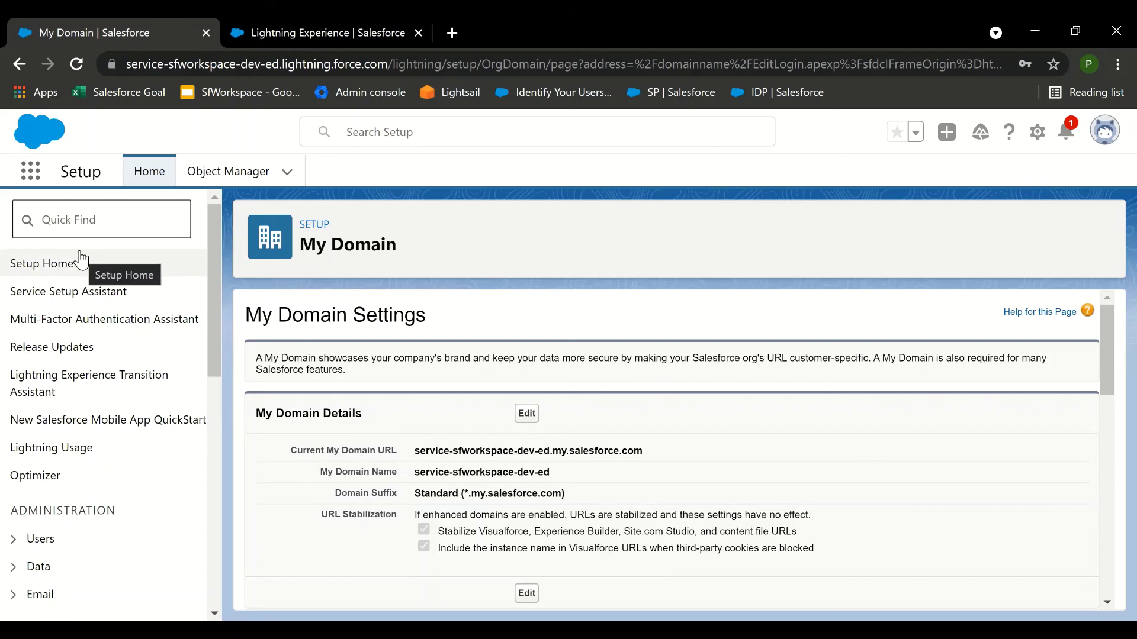
pyautogui.write('users')
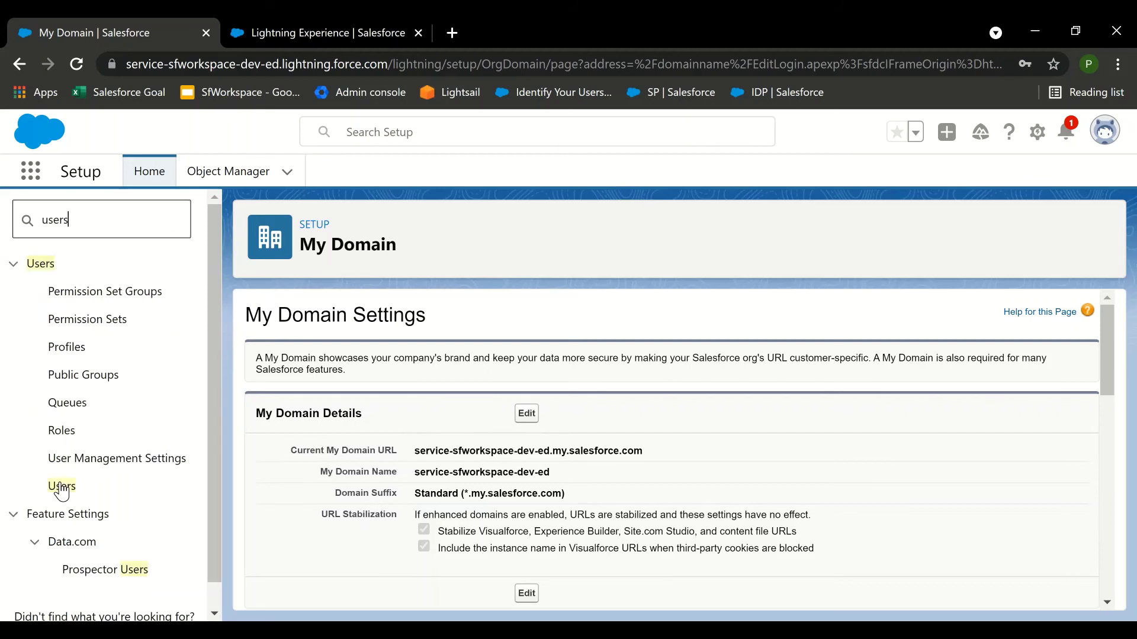
pyautogui.click(77, 485)
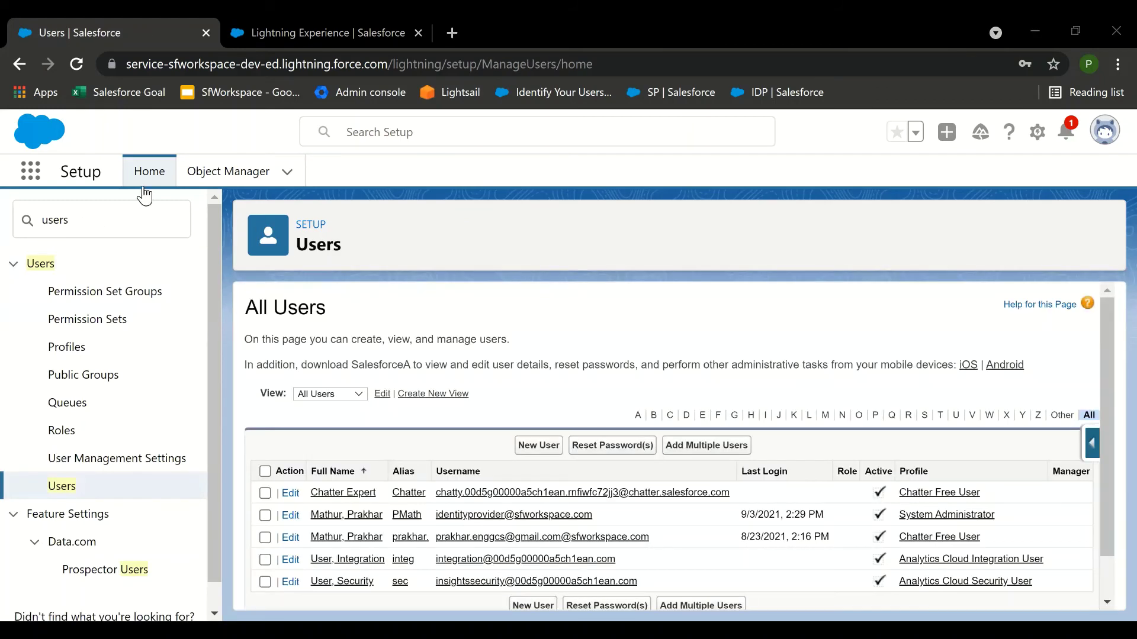
# Switch to the identity provider org and open its Users list in setup.
pyautogui.click(275, 48)
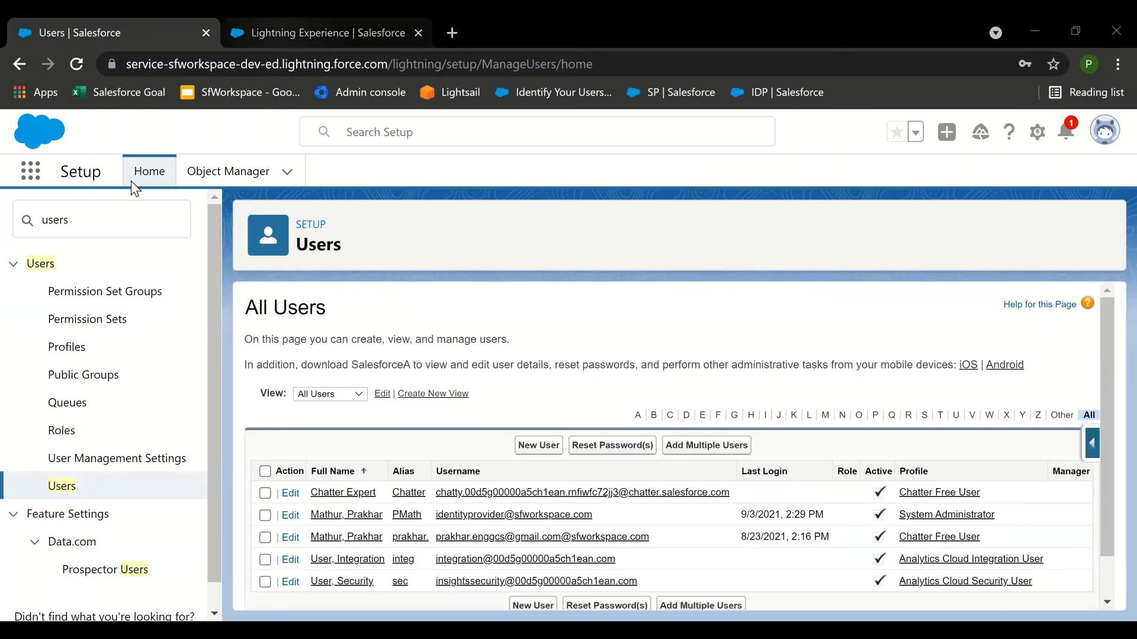
pyautogui.click(110, 215)
pyautogui.write('users')
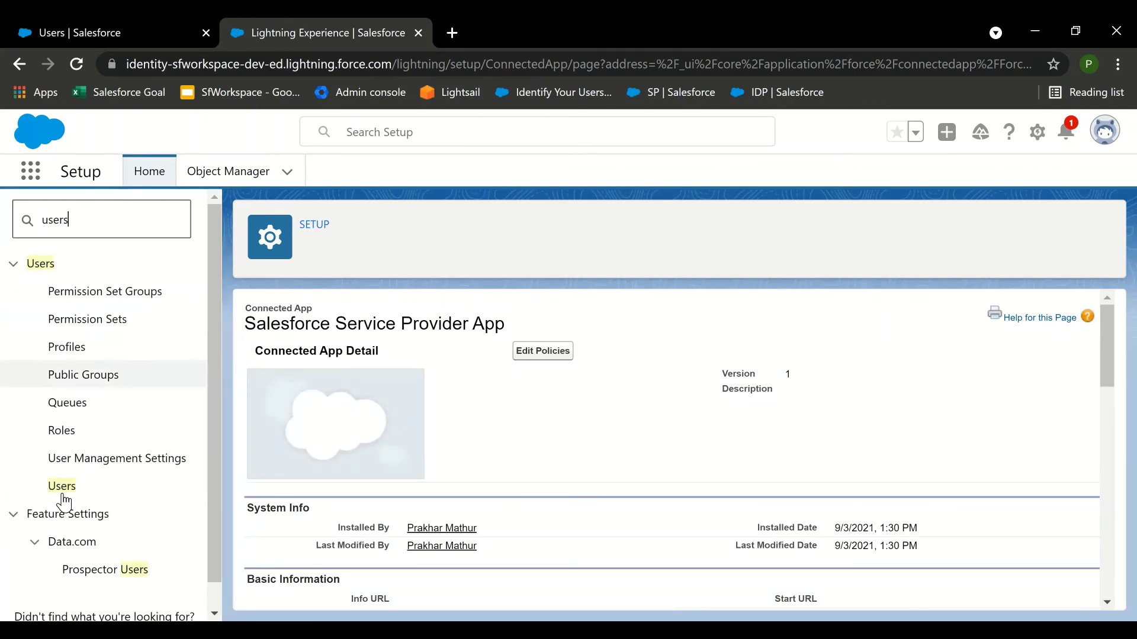
pyautogui.click(62, 488)
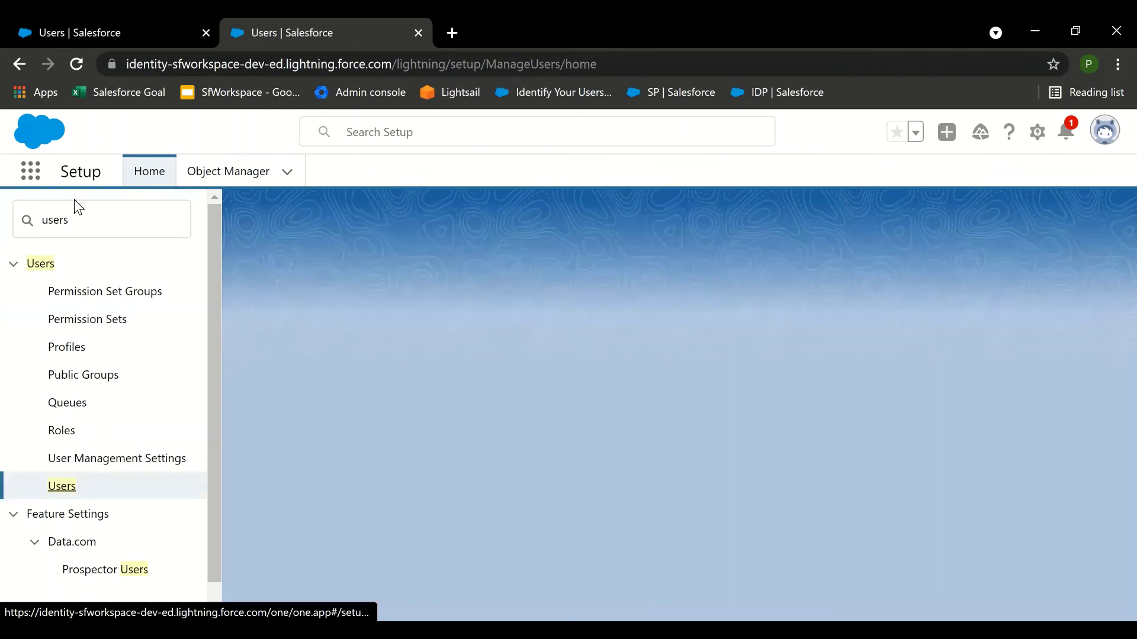
# Switch to the service provider org and open the user with the System Administrator profile for editing.
pyautogui.click(62, 18)
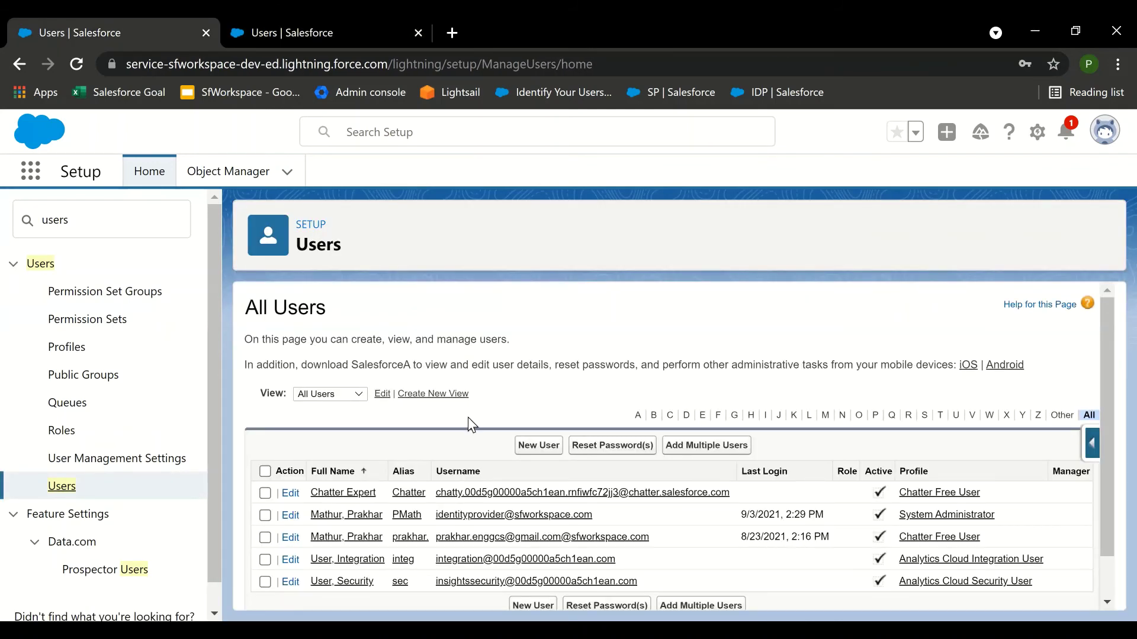
pyautogui.click(480, 523)
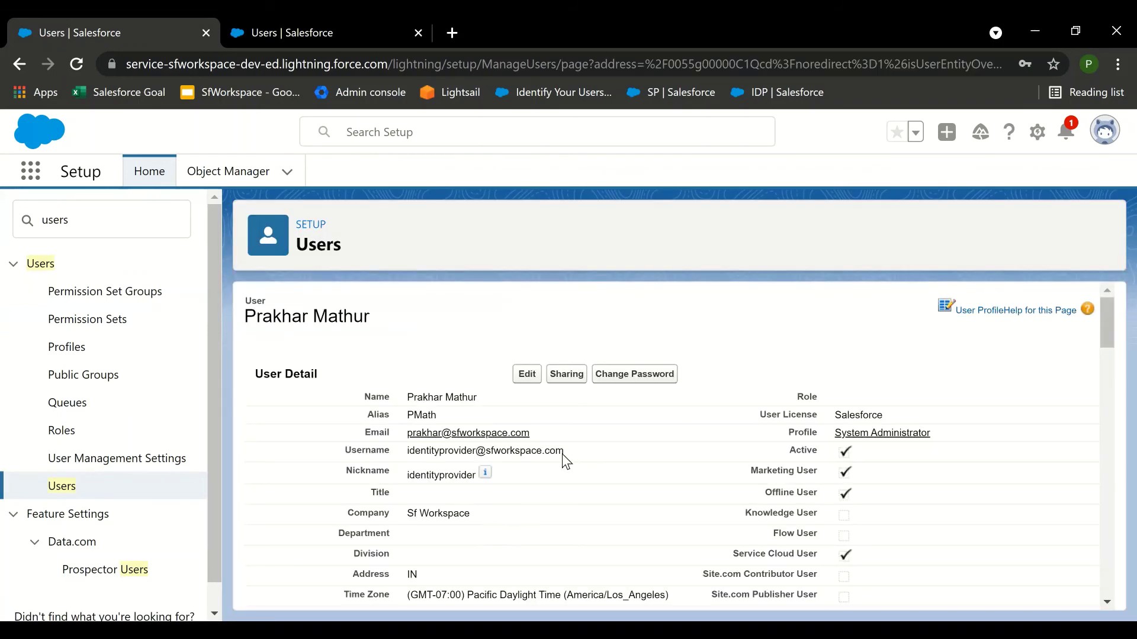
pyautogui.scroll(-4, 528, 406)
pyautogui.scroll(4, 528, 403)
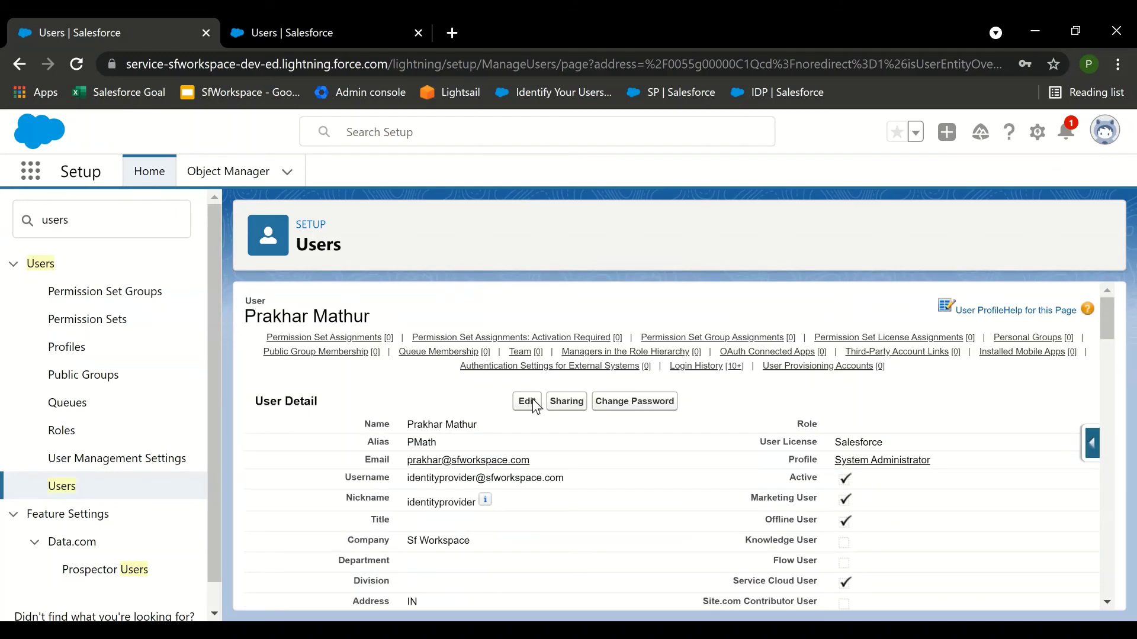
pyautogui.click(527, 401)
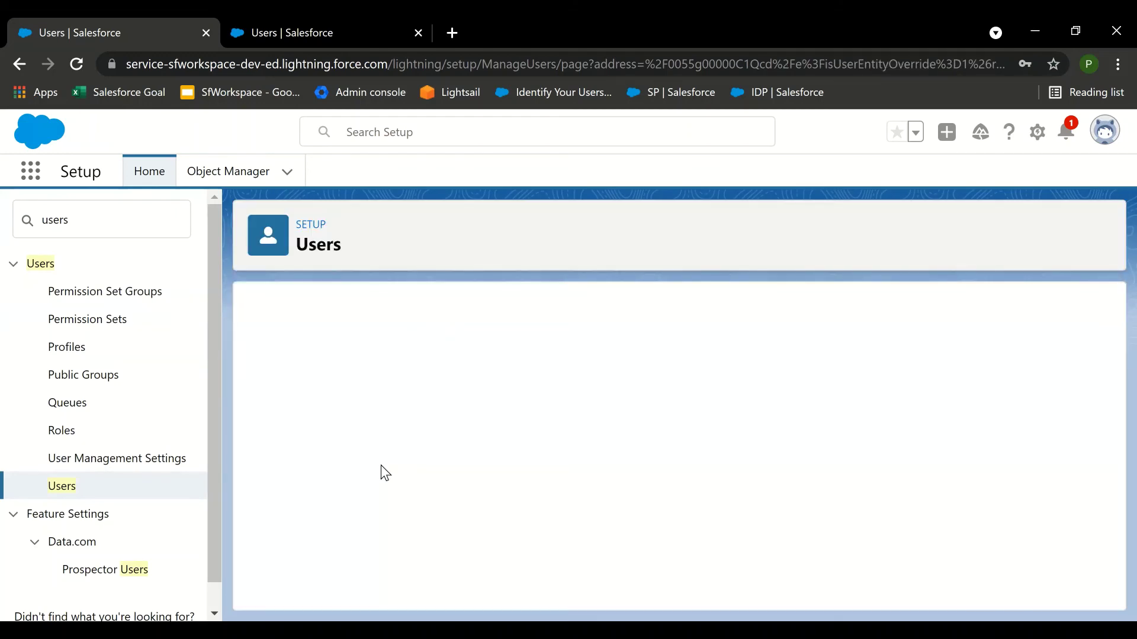
# Set the user's Federation ID under Single Sign On Information to 123456 and save the record.
pyautogui.scroll(-5, 326, 453)
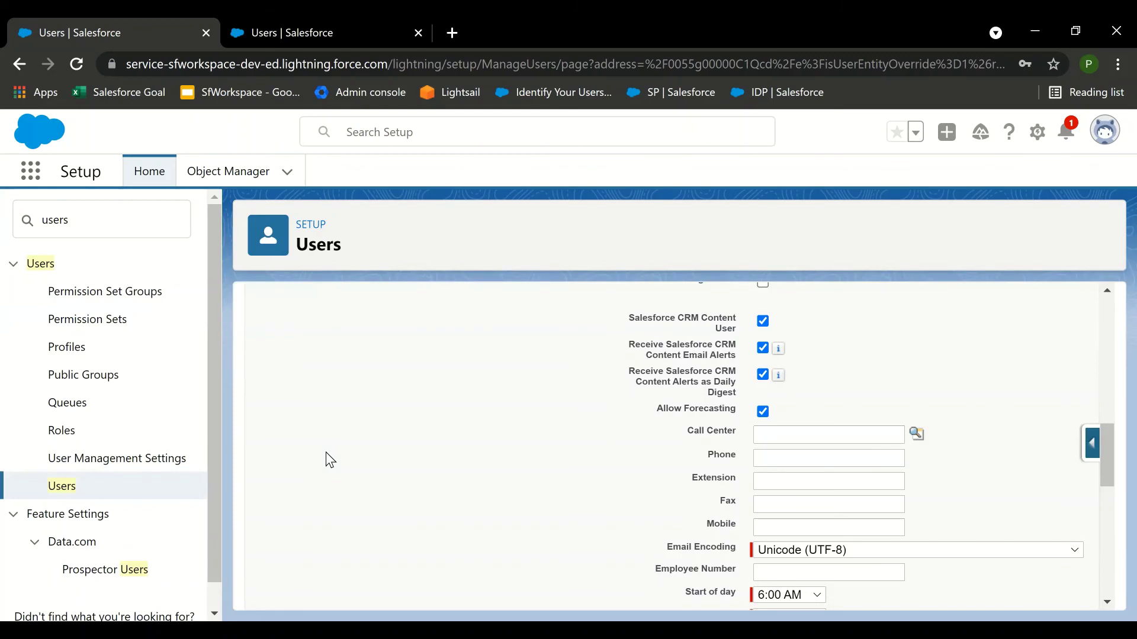
pyautogui.scroll(-4, 326, 453)
pyautogui.scroll(-2, 309, 453)
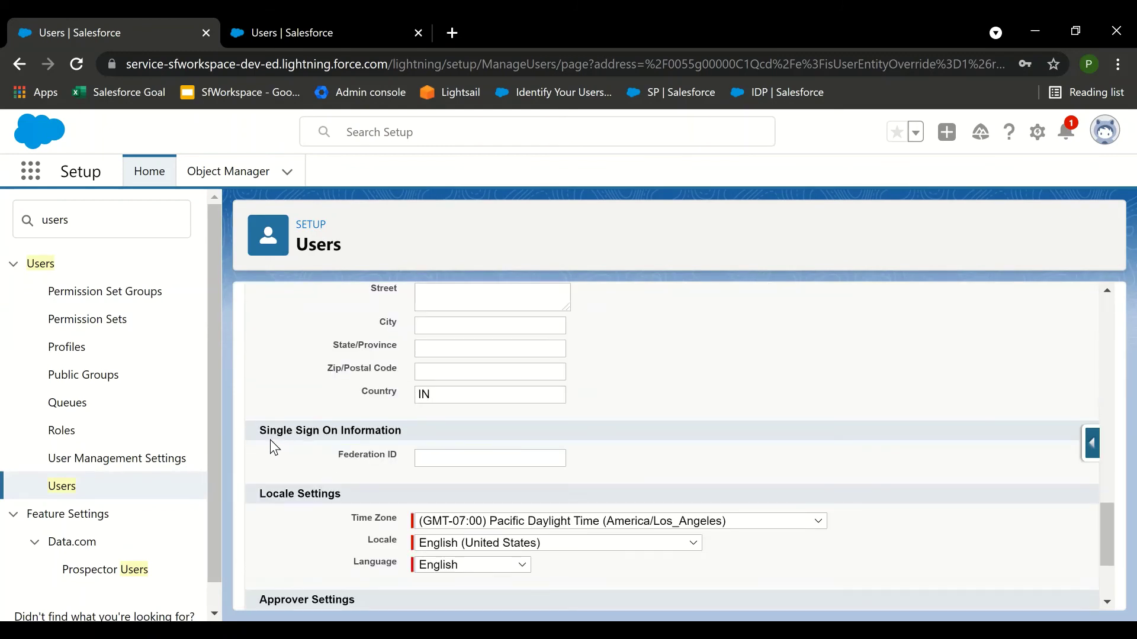
pyautogui.moveTo(337, 454); pyautogui.dragTo(399, 456)
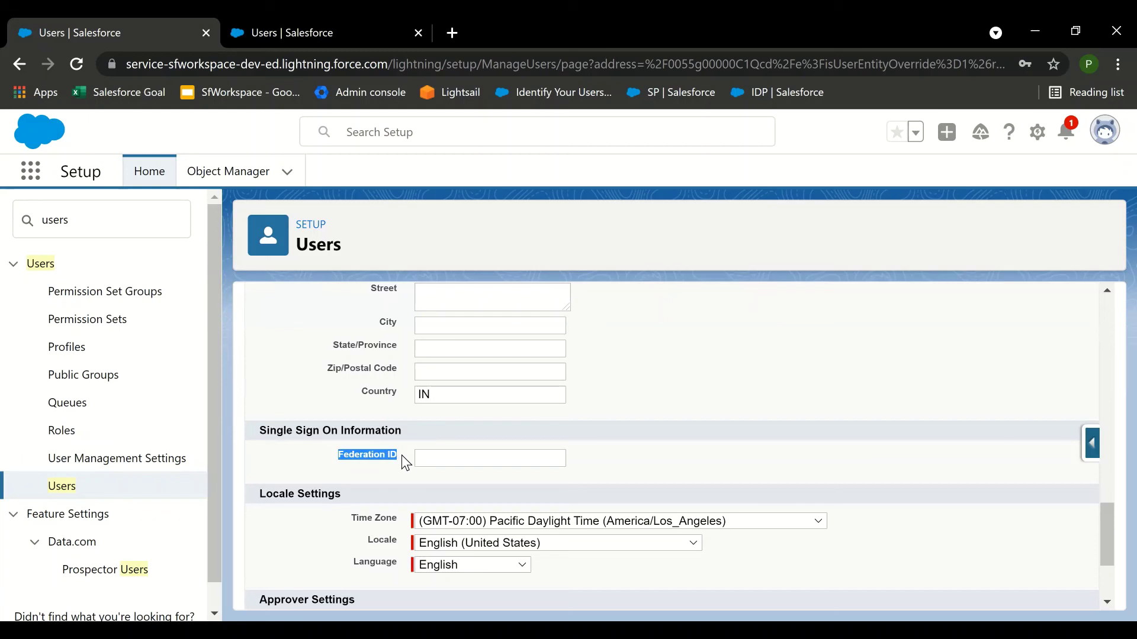
pyautogui.click(445, 460)
pyautogui.click(468, 491)
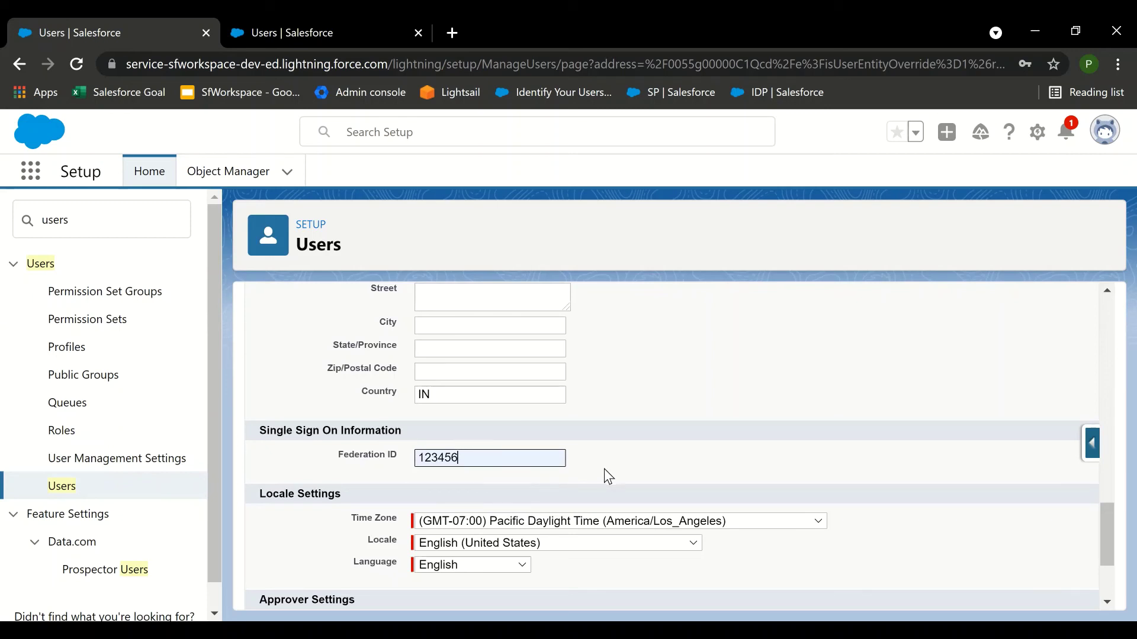
pyautogui.scroll(10, 645, 385)
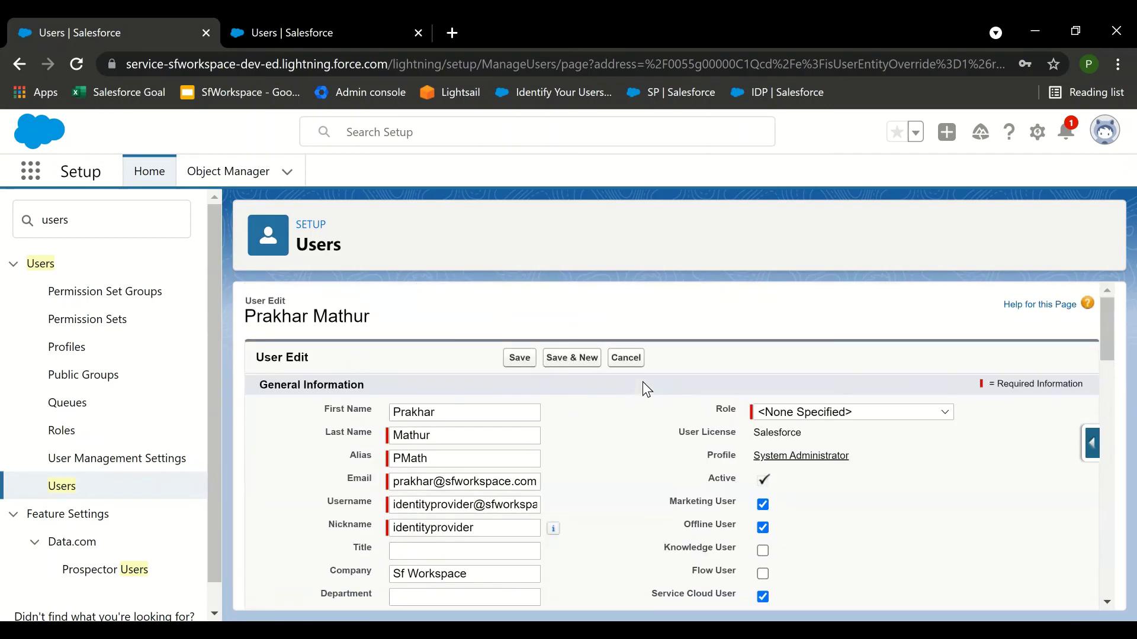
pyautogui.click(520, 360)
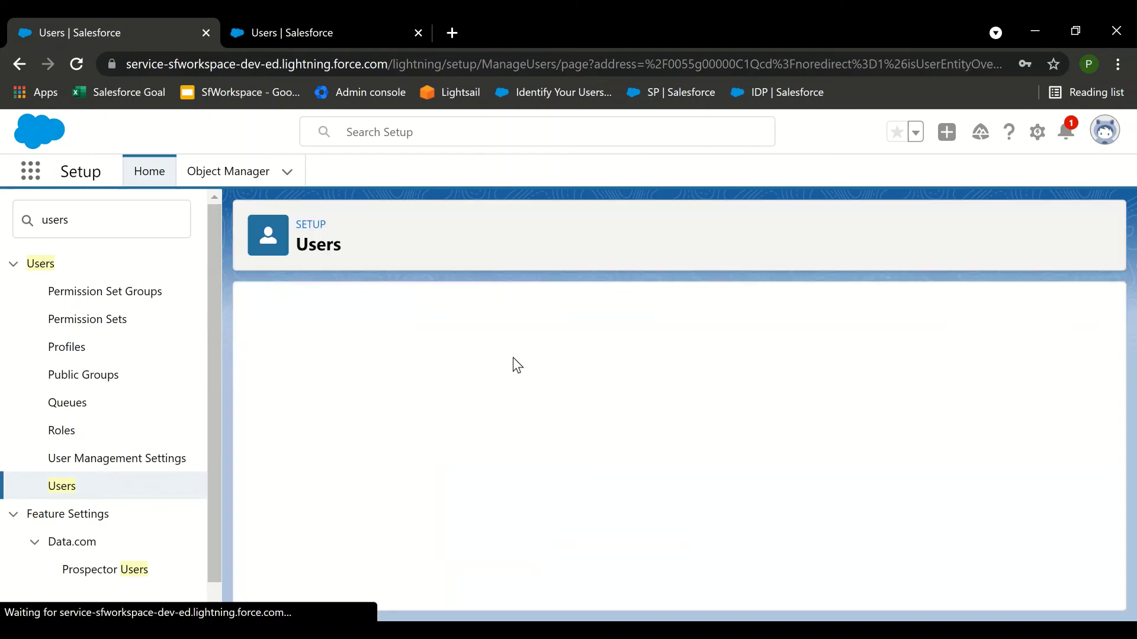
# In the identity provider org, set the System Administrator user's Federation ID to 123456 and save the record.
pyautogui.click(267, 34)
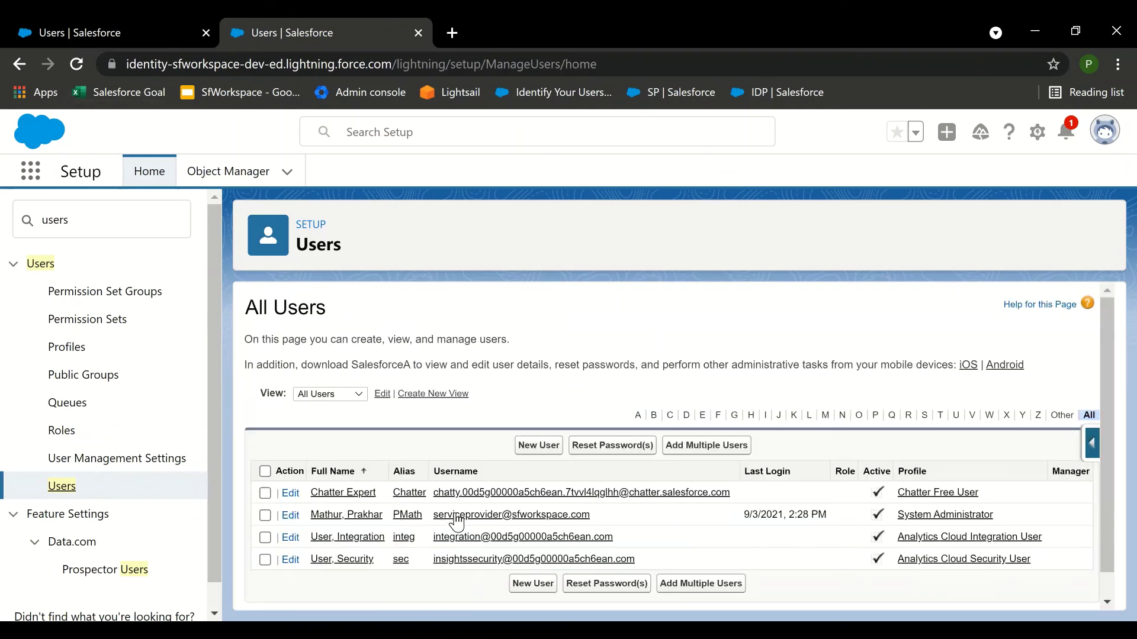
pyautogui.click(457, 514)
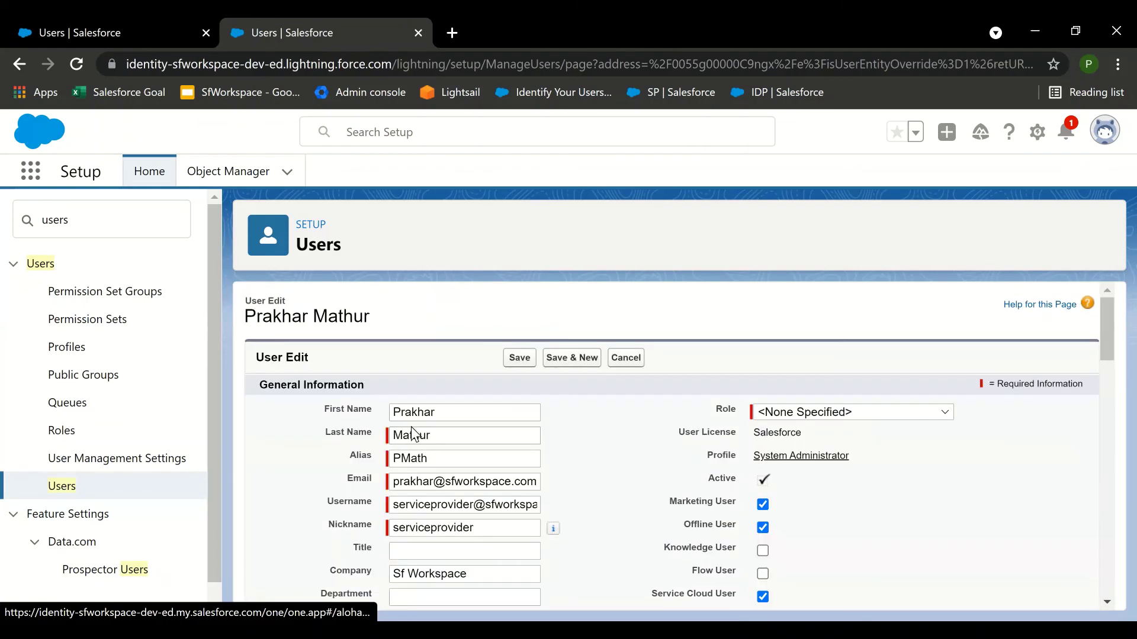
pyautogui.scroll(-15, 459, 497)
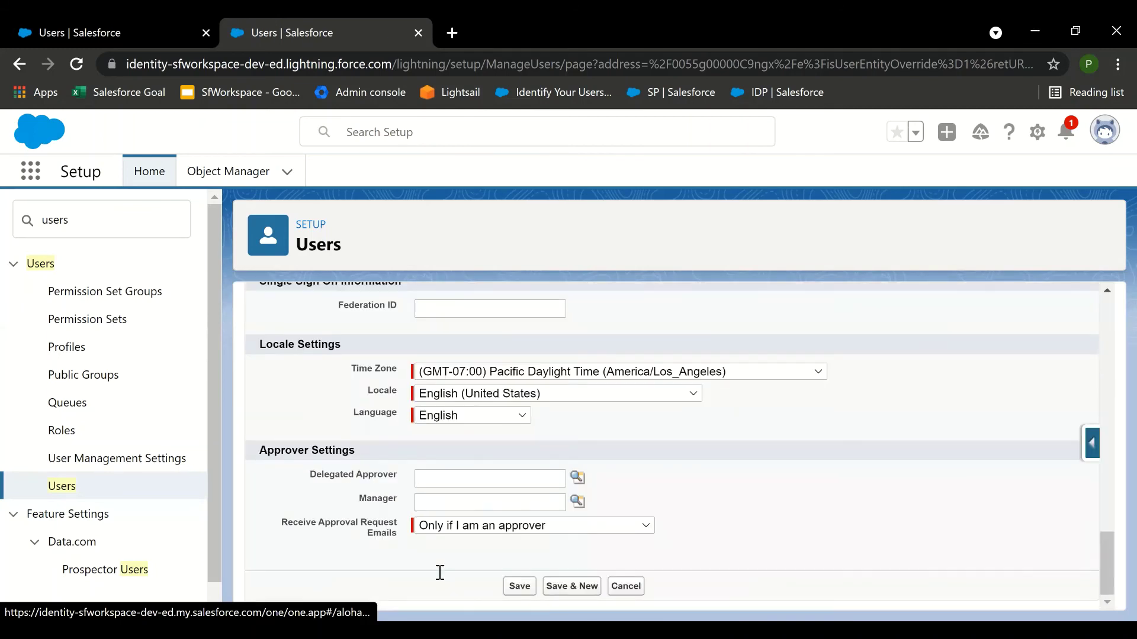
pyautogui.scroll(5, 456, 568)
pyautogui.click(456, 573)
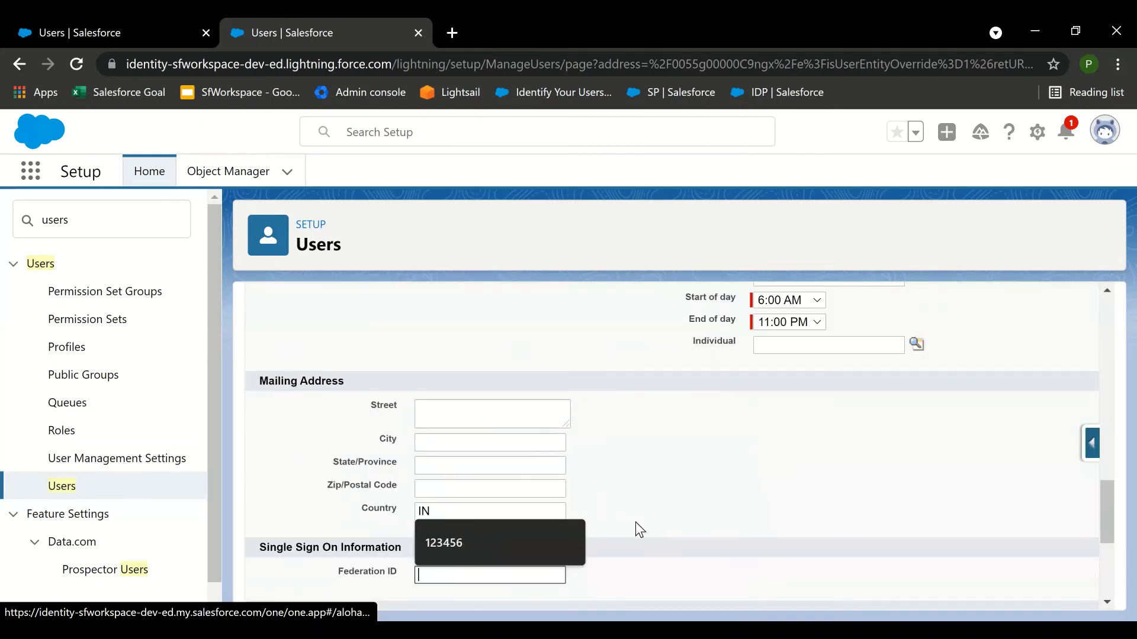
pyautogui.press('Down')
pyautogui.press('Return')
pyautogui.press('Return')
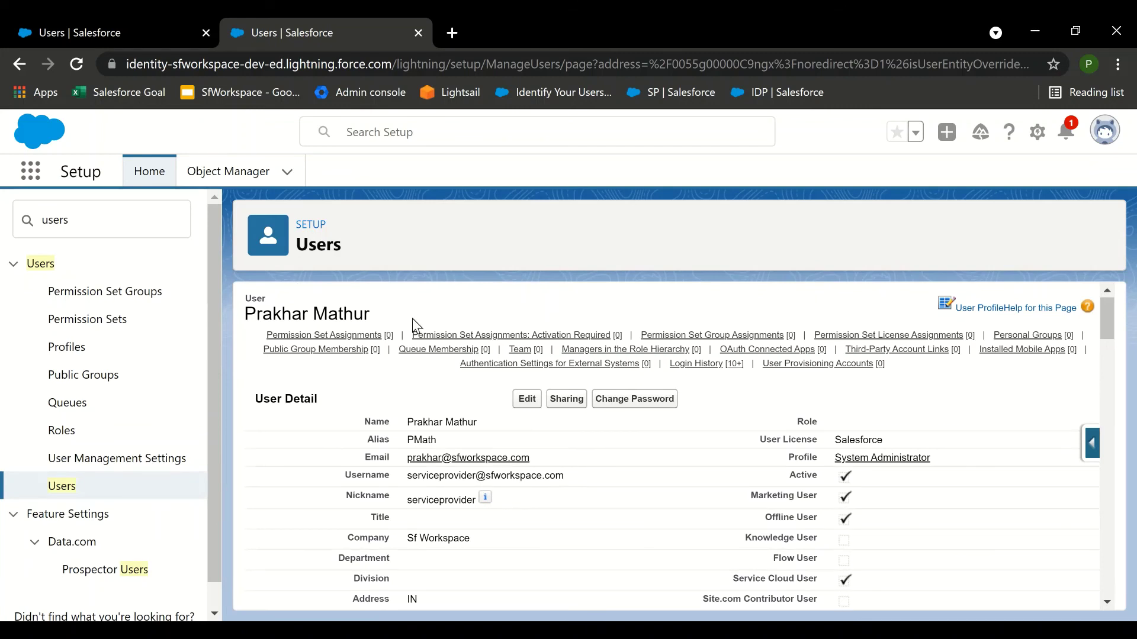
# Compare the administrator's user detail pages in the service provider and identity provider orgs.
pyautogui.scroll(-1, 356, 365)
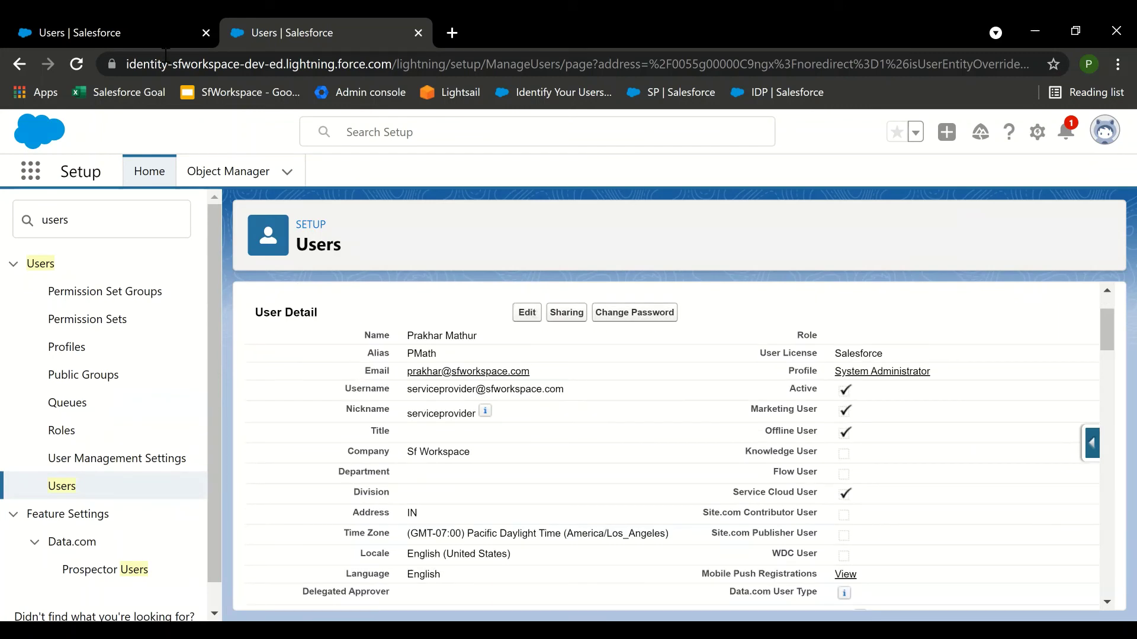
pyautogui.click(72, 19)
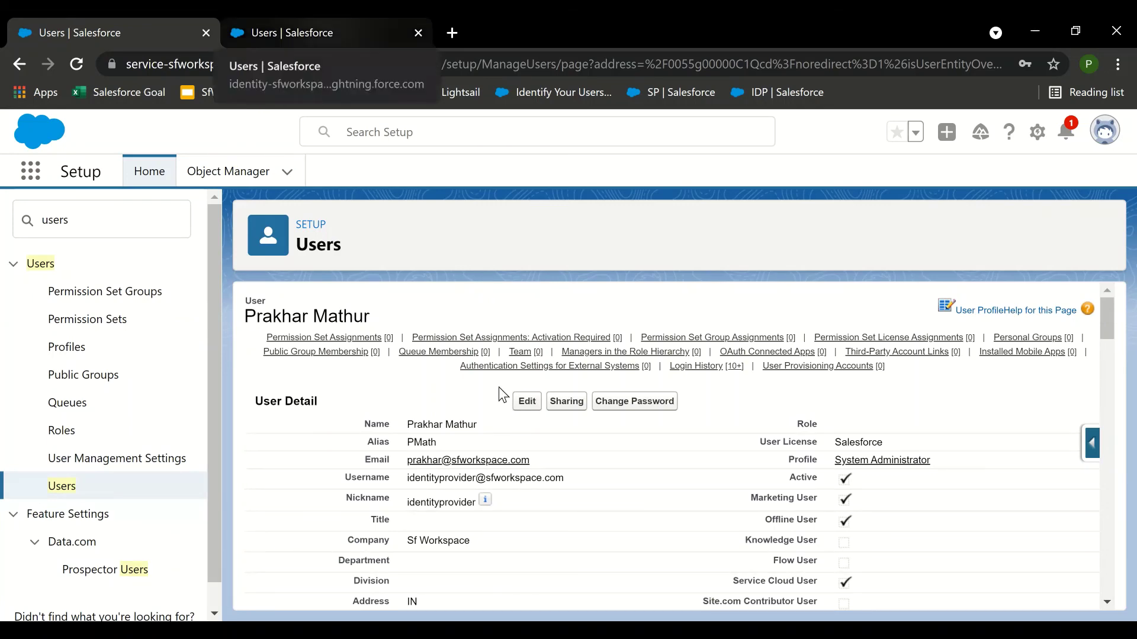
pyautogui.scroll(-3, 502, 391)
pyautogui.scroll(-5, 502, 391)
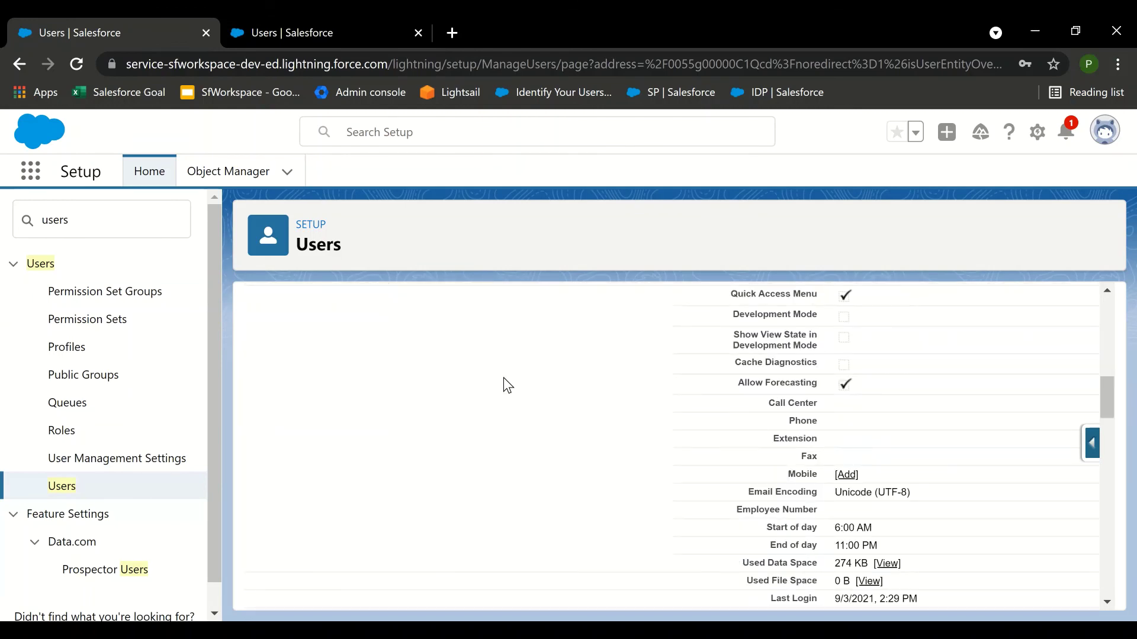
pyautogui.scroll(8, 502, 385)
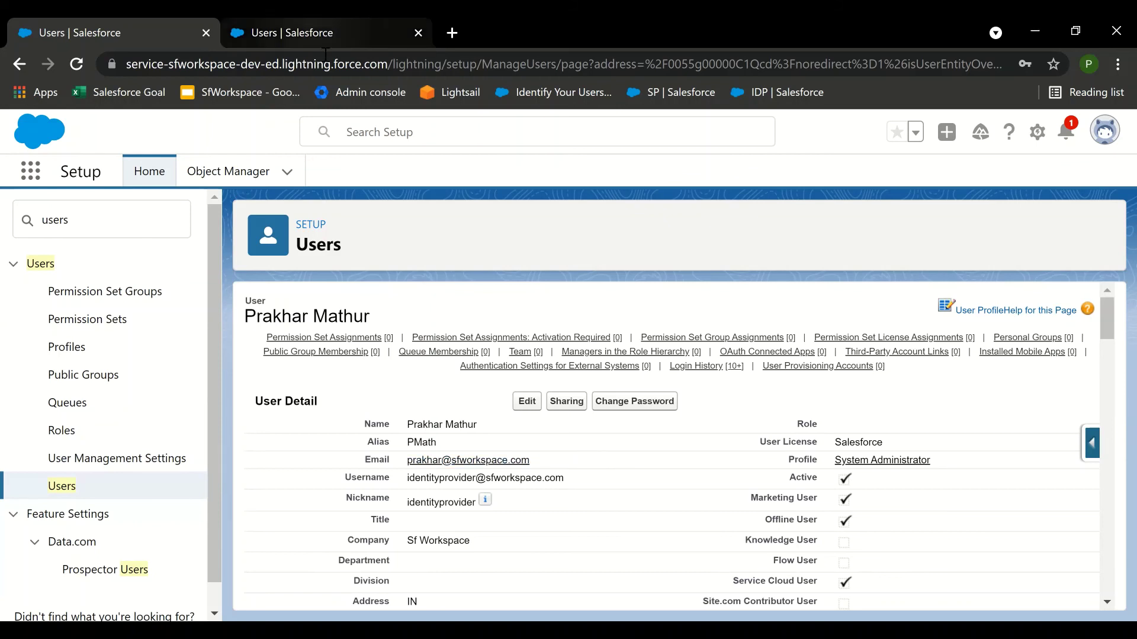
pyautogui.click(120, 32)
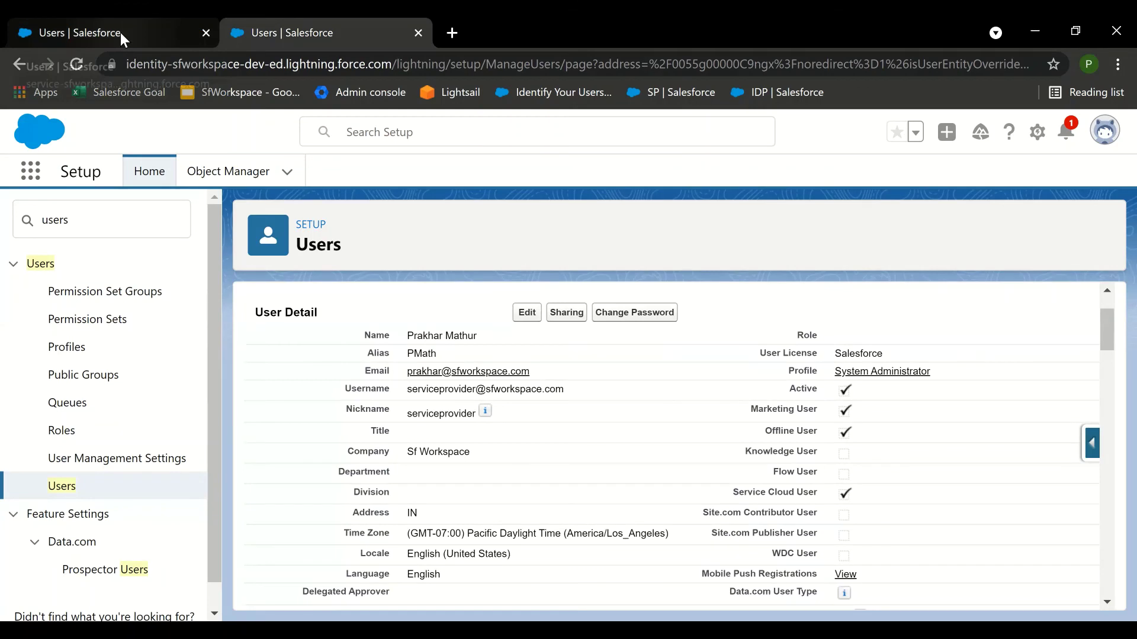
pyautogui.click(120, 32)
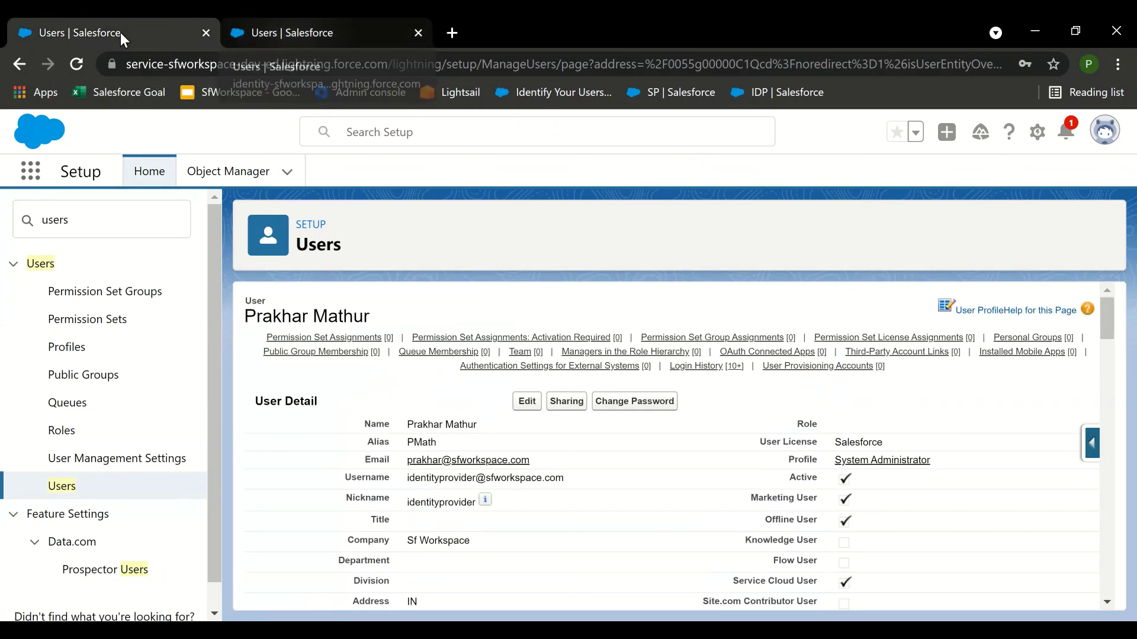
pyautogui.hotkey('ctrl', 'Tab')
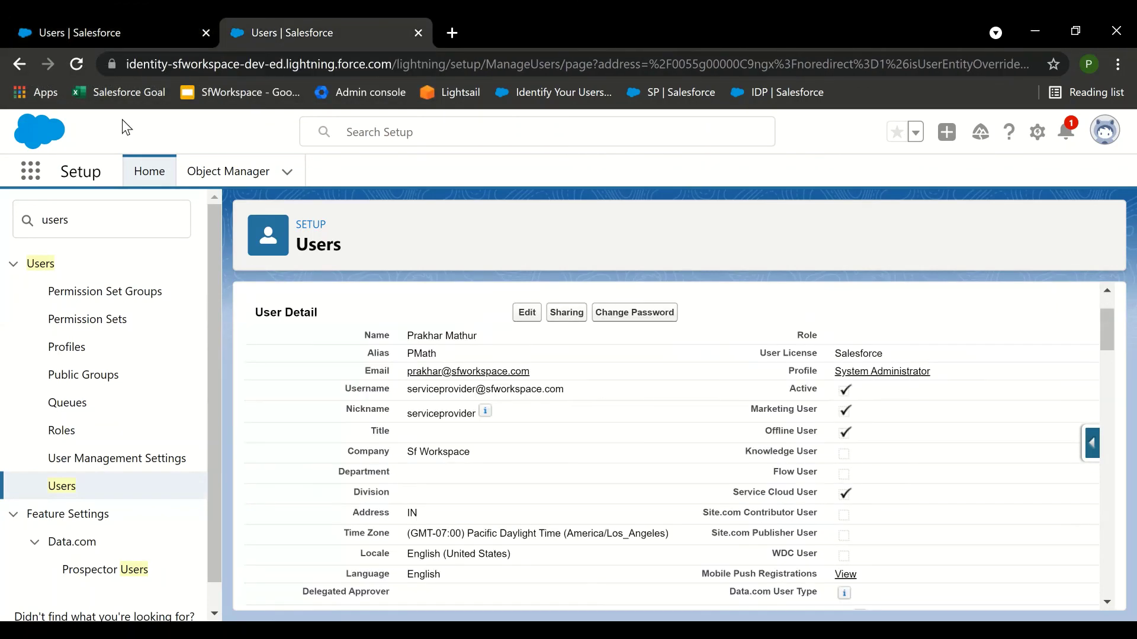
# Log out of the identity provider org and close its page, and log out of the service provider org too.
pyautogui.click(1105, 135)
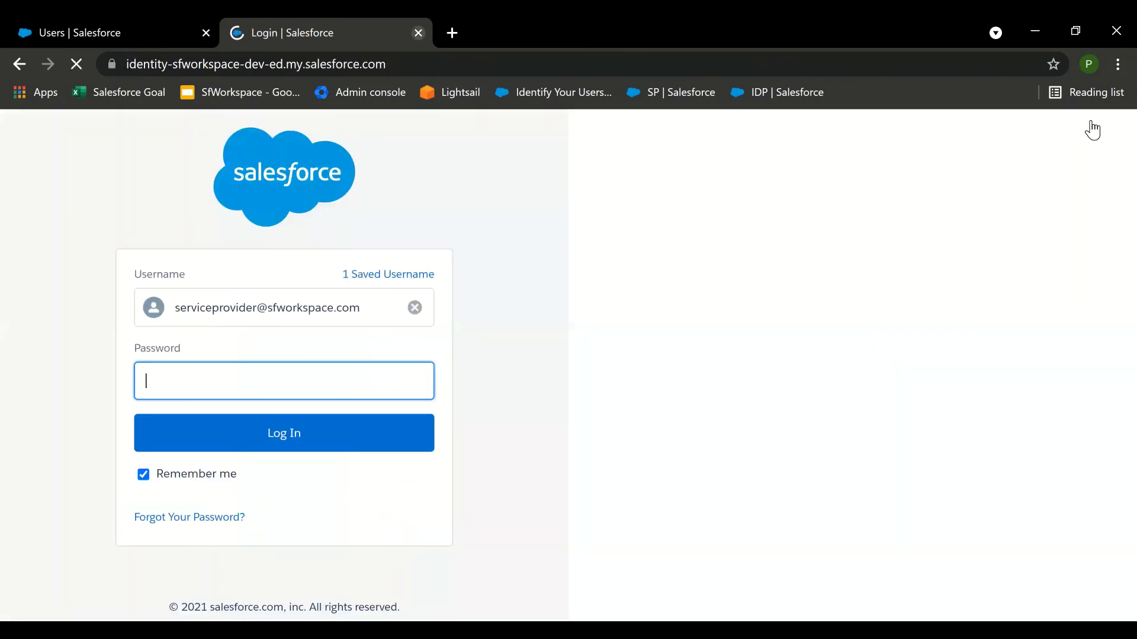
pyautogui.hotkey('ctrl', 'w')
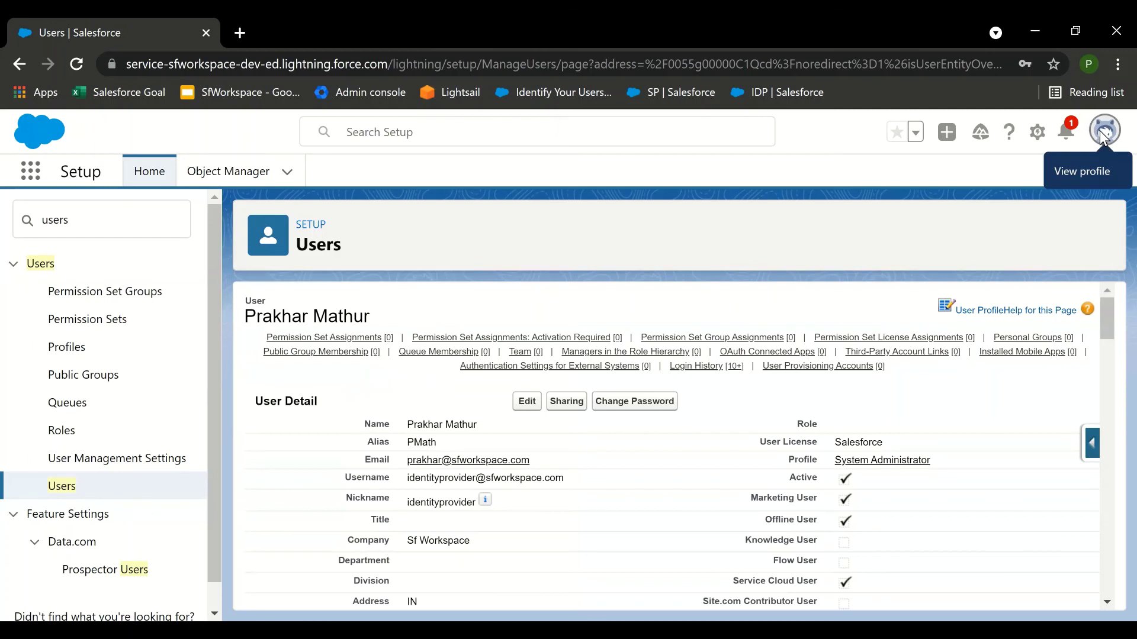
pyautogui.click(1100, 130)
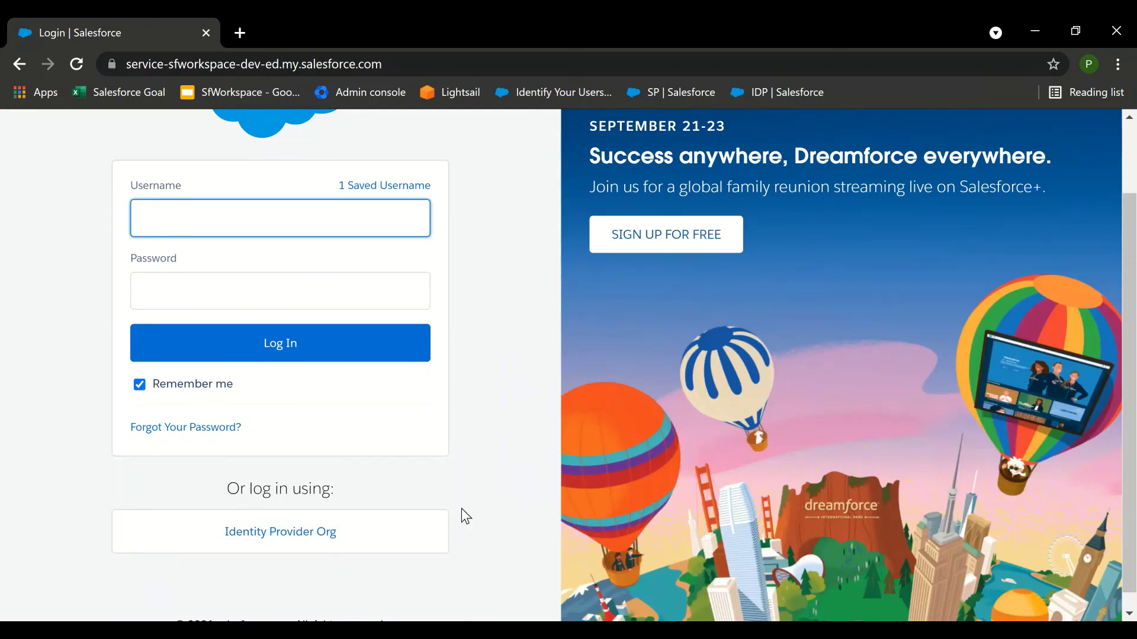
# Log in to the service provider org through Identity Provider Org, entering the account password, and check the address of the page reached.
pyautogui.click(244, 534)
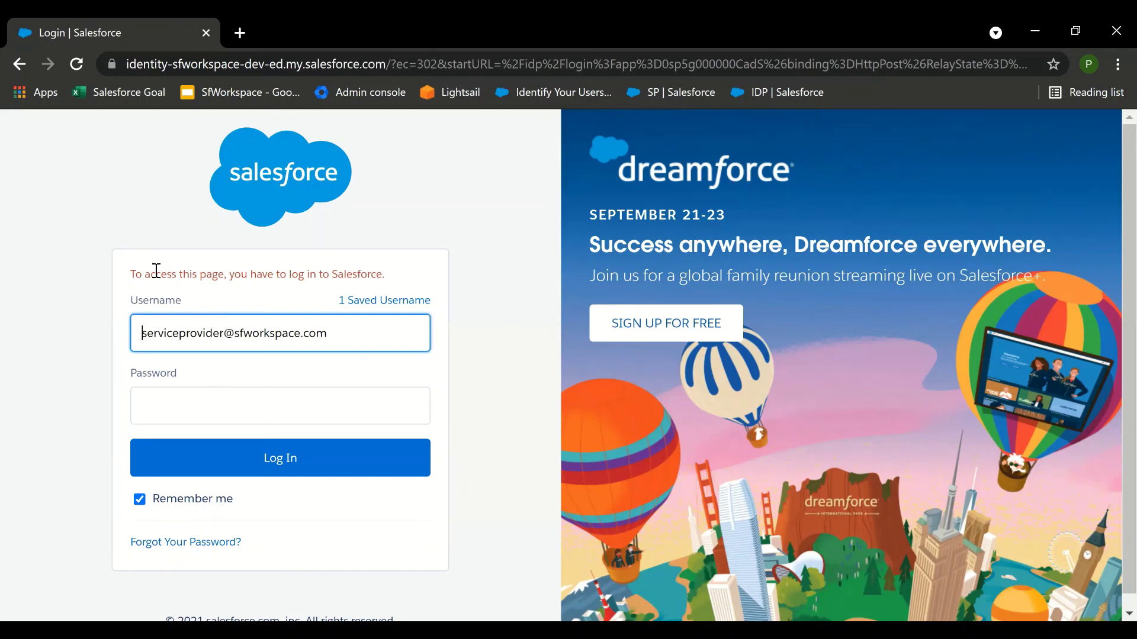
pyautogui.click(170, 411)
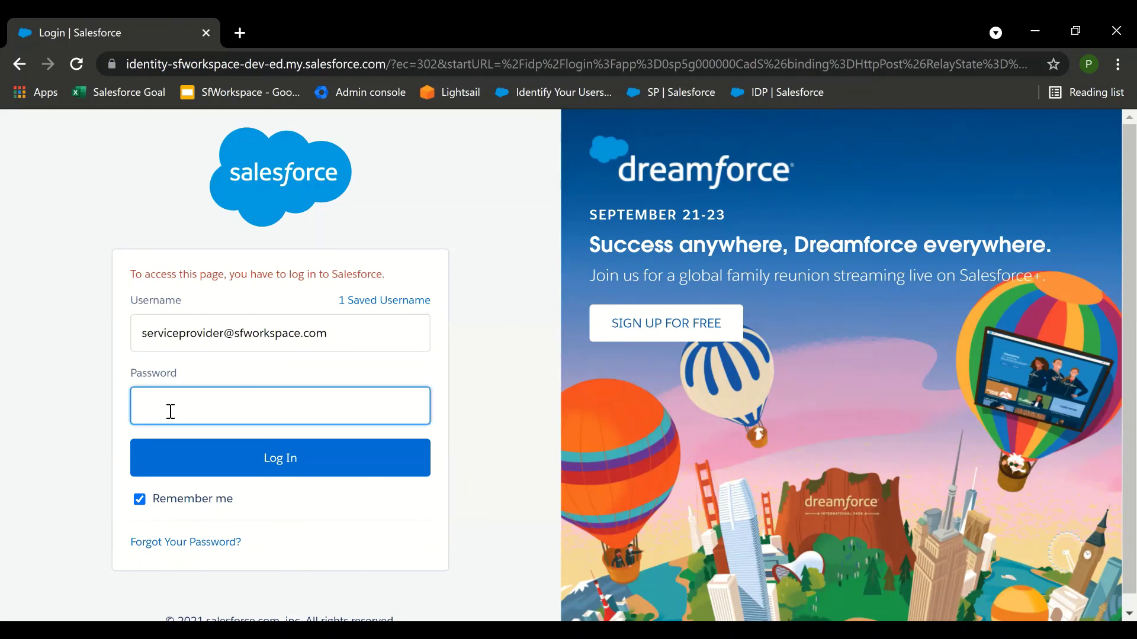
pyautogui.write('•••••••••••')
pyautogui.click(232, 467)
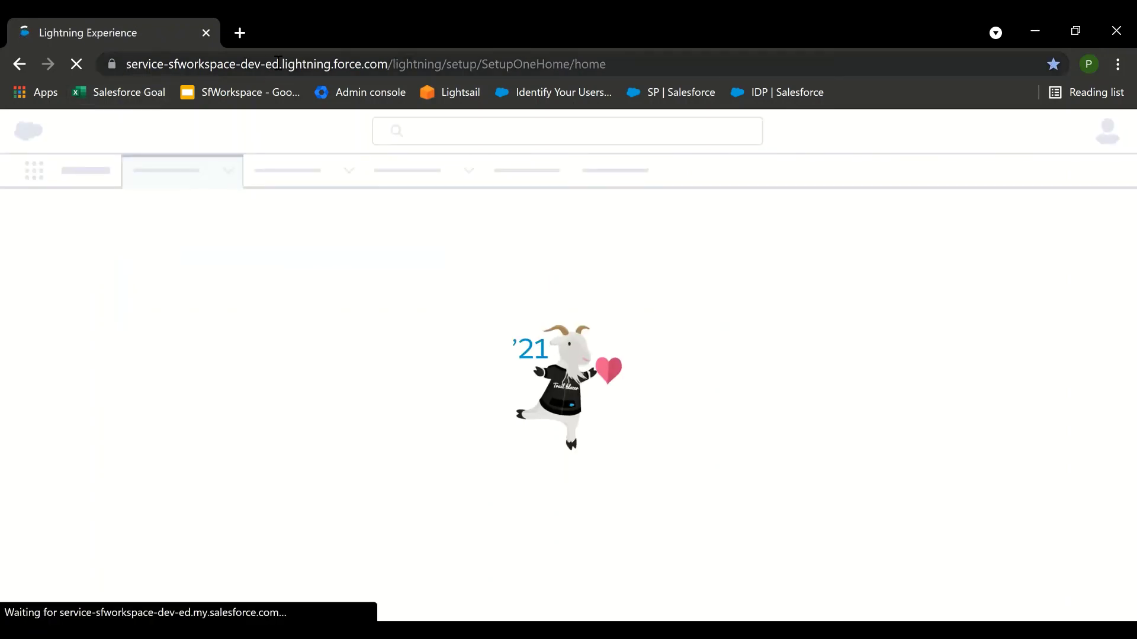
pyautogui.moveTo(128, 67); pyautogui.dragTo(626, 63)
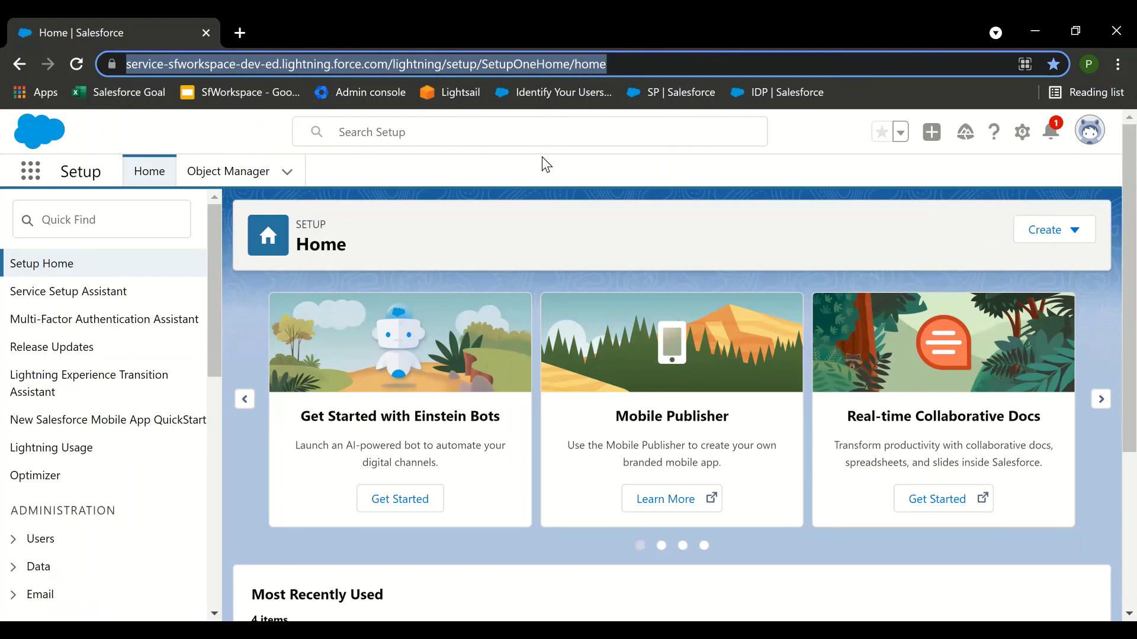
pyautogui.click(691, 61)
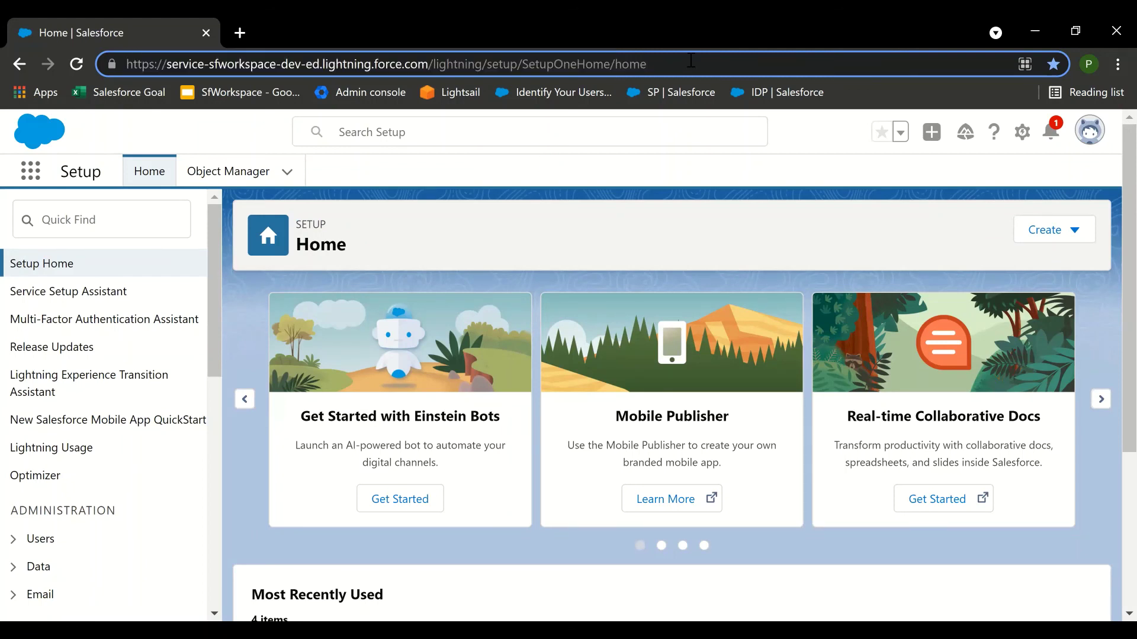